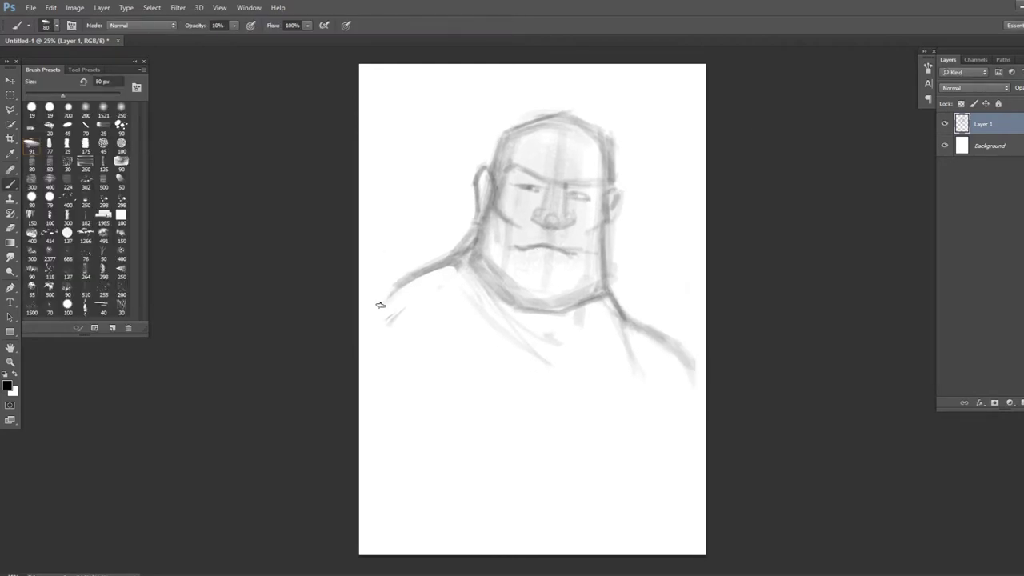
Block in the neck and chest with broad light grey strokes using the 80 px brush at 10% opacity.
mouse_move(379, 304)
mouse_down()
mouse_move(450, 343)
mouse_move(526, 344)
mouse_up()
drag(596, 260, 584, 364)
Refine the brow, eyes, nose and head outline with a 60 px brush at 10% opacity.
key(bracketleft)
key(bracketleft)
key(bracketleft)
key(bracketleft)
key(bracketleft)
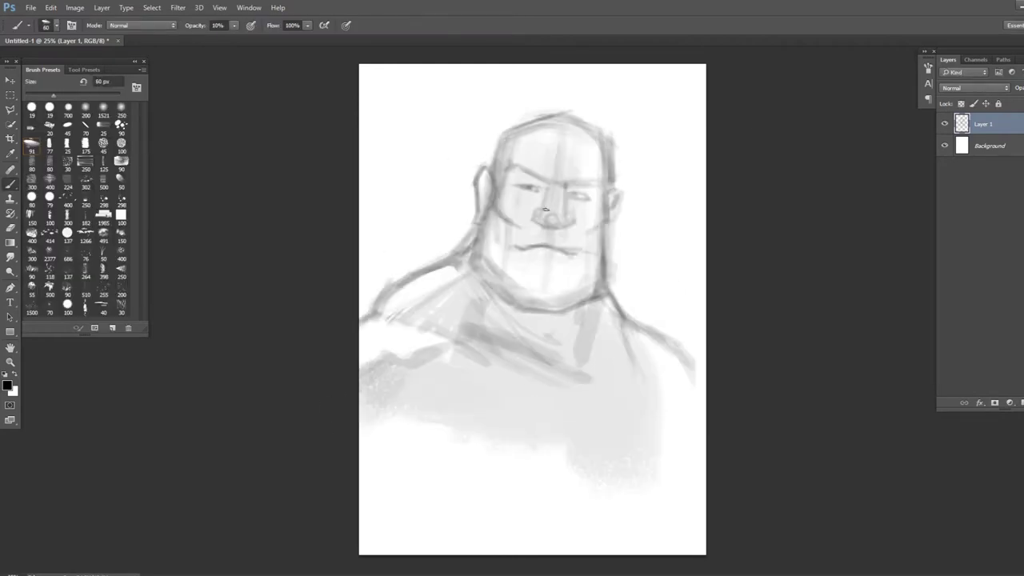
mouse_move(512, 177)
mouse_down()
mouse_move(541, 187)
mouse_move(527, 194)
mouse_move(563, 219)
mouse_up()
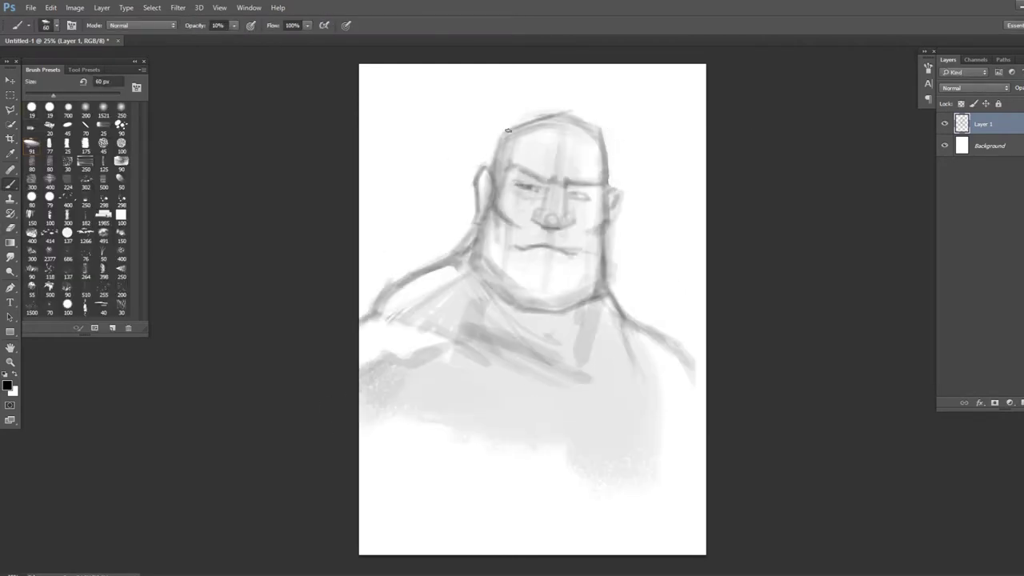
drag(560, 116, 492, 210)
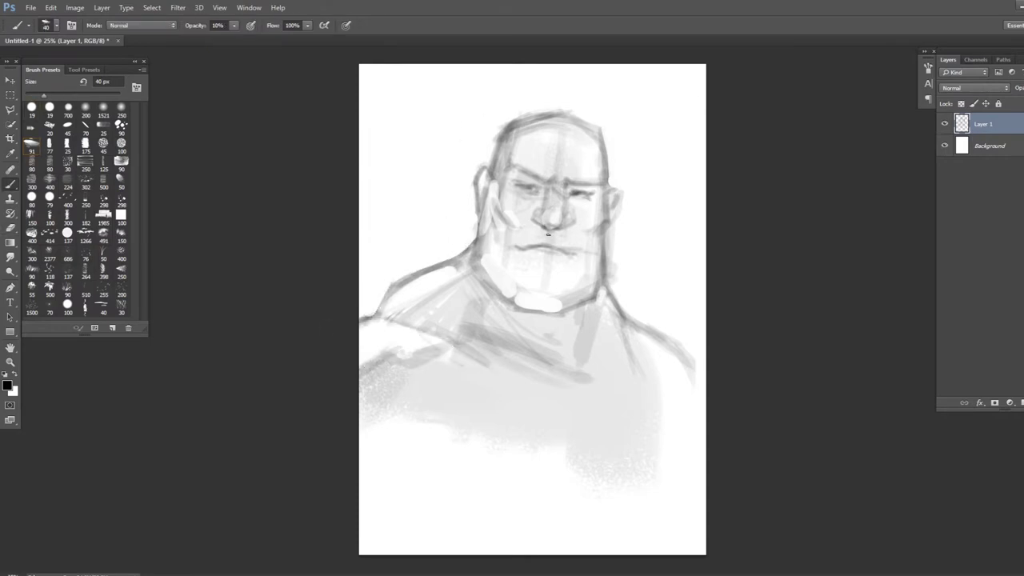
key(e)
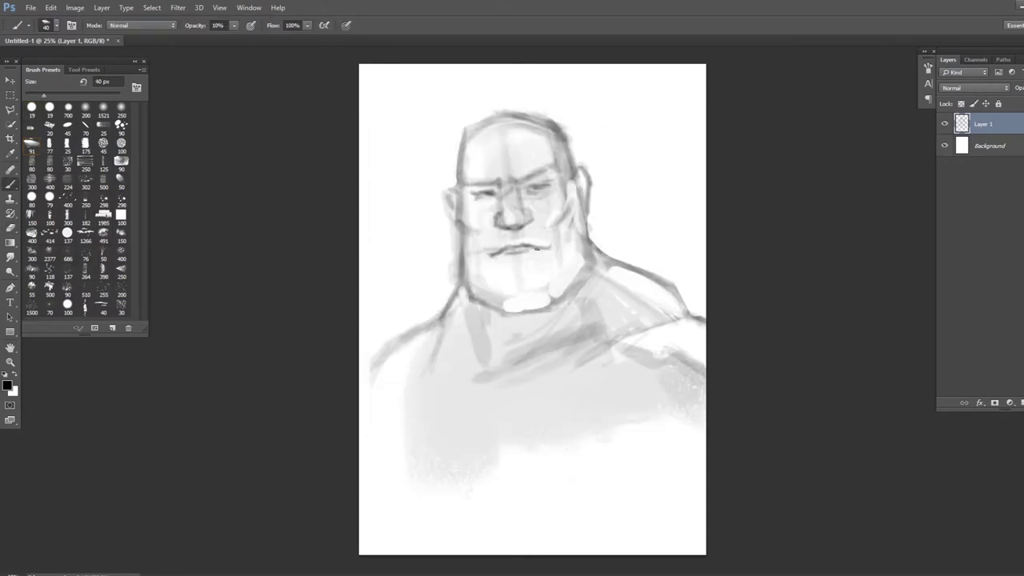
key(b)
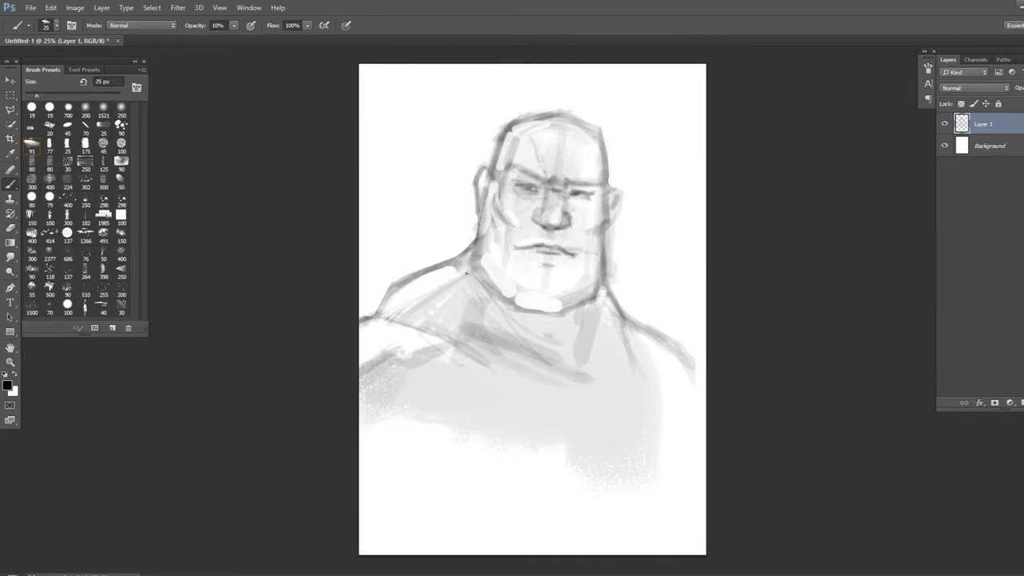
On a new layer, outline the jaw and the ear on the near side with a 30 px brush at 60% opacity.
key(ctrl+shift+alt+n)
key(bracketleft)
key(6)
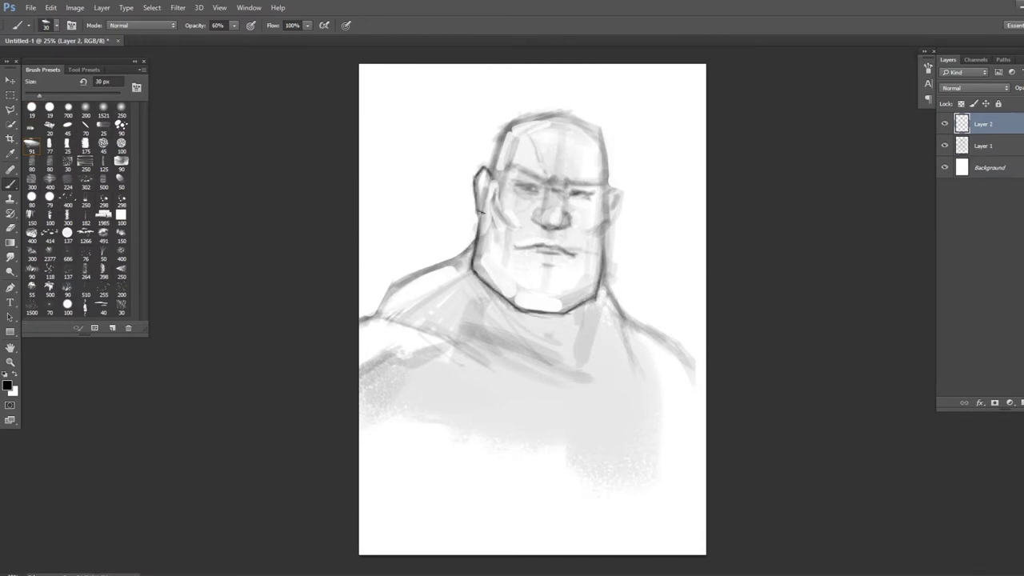
drag(484, 170, 489, 209)
Sample a dark grey and draw the near collar flap and the shirt's neckline with a 40 px brush.
key(bracketright)
key(bracketright)
key(bracketright)
alt+click(538, 301)
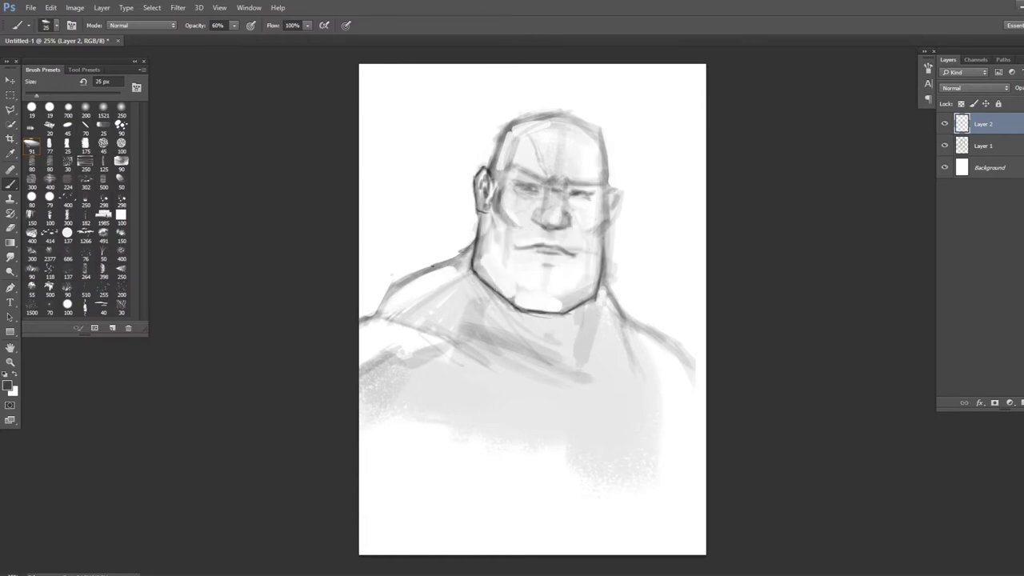
key(bracketright)
key(bracketright)
drag(451, 248, 519, 340)
drag(467, 381, 529, 374)
drag(523, 362, 594, 396)
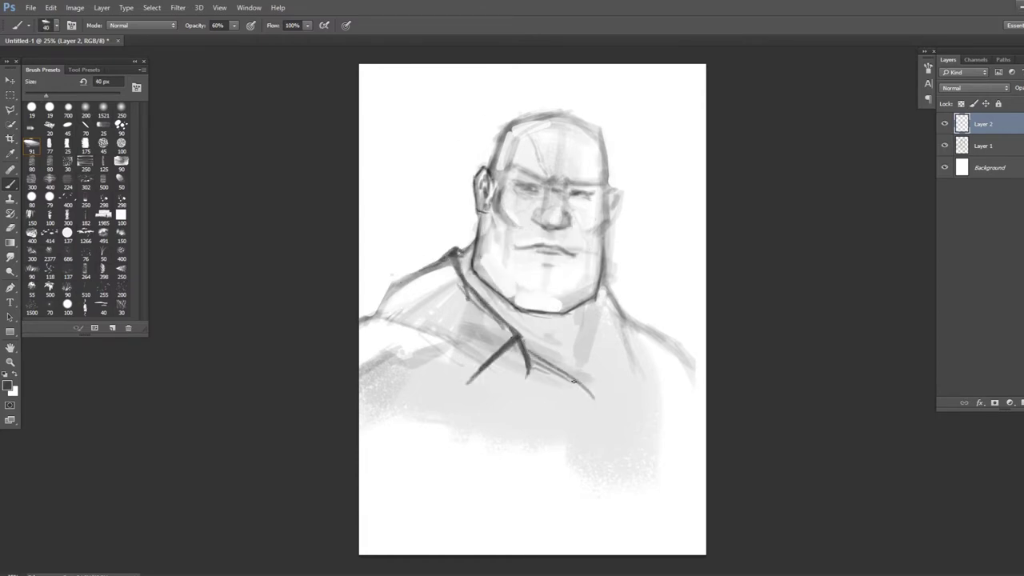
Draw the far collar flap, the near flap's outer edge and both shoulder lines with a 30 px brush.
drag(594, 302, 584, 428)
key(bracketleft)
mouse_move(602, 276)
mouse_down()
mouse_move(631, 352)
mouse_move(588, 424)
mouse_up()
drag(472, 246, 468, 381)
drag(468, 250, 376, 317)
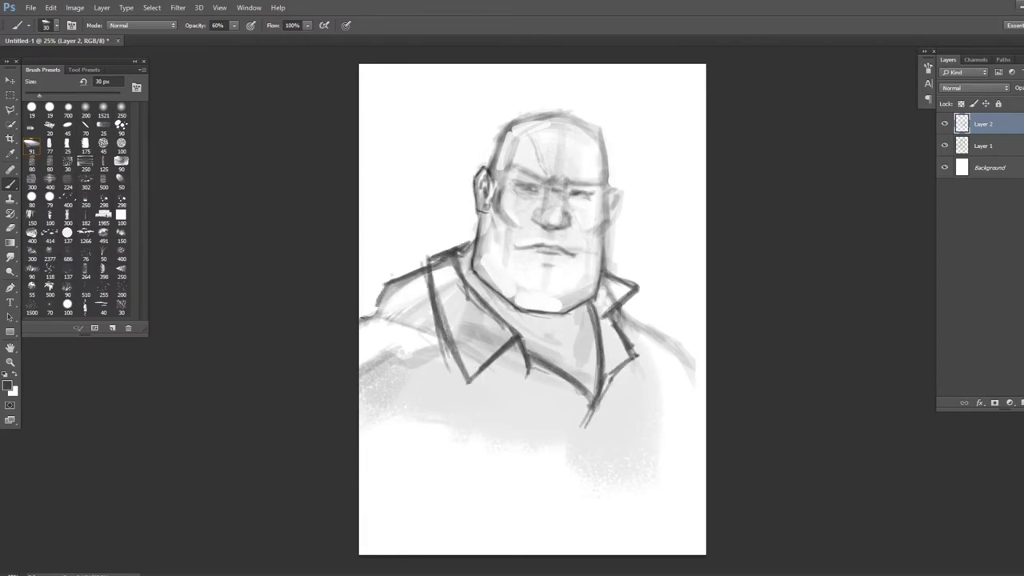
drag(620, 303, 684, 376)
key(bracketright)
key(bracketright)
key(bracketright)
key(bracketright)
key(bracketright)
drag(464, 264, 564, 388)
drag(512, 144, 567, 313)
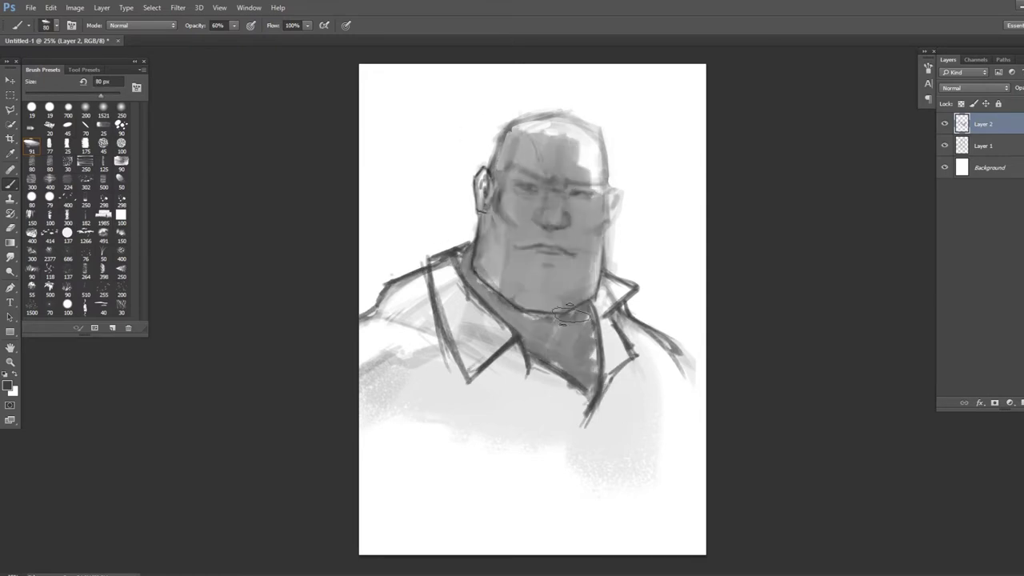
key(ctrl+z)
key(bracketright)
key(bracketright)
key(bracketright)
key(bracketright)
key(bracketright)
key(bracketright)
key(bracketright)
key(bracketright)
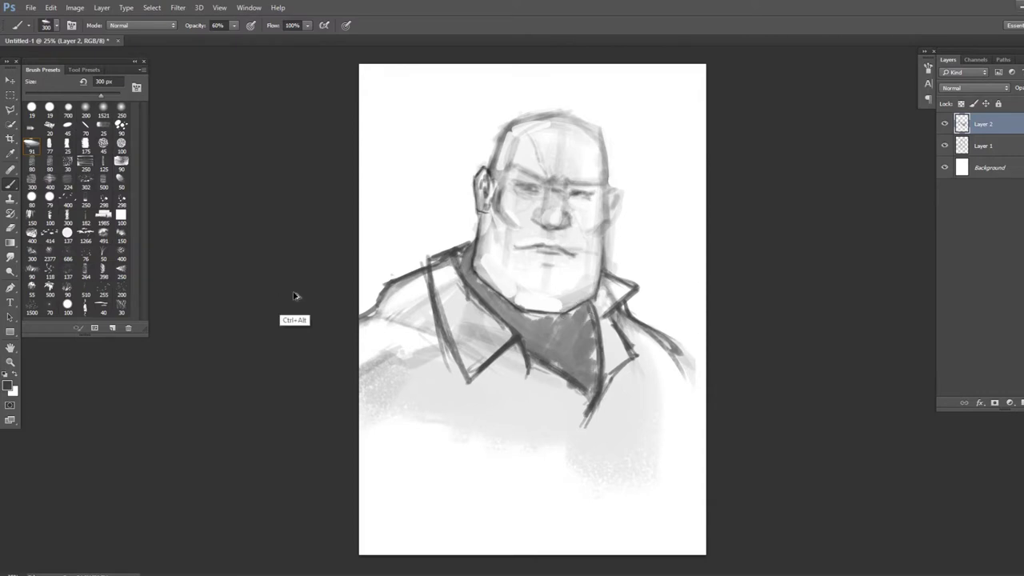
key(x)
drag(575, 264, 496, 368)
Clean up the near collar flap and darken the jawline and nose with a 40 px brush at 60% opacity.
key(bracketleft)
key(bracketleft)
key(bracketleft)
key(bracketleft)
key(bracketleft)
key(bracketleft)
key(bracketleft)
key(bracketleft)
key(bracketleft)
drag(448, 264, 503, 345)
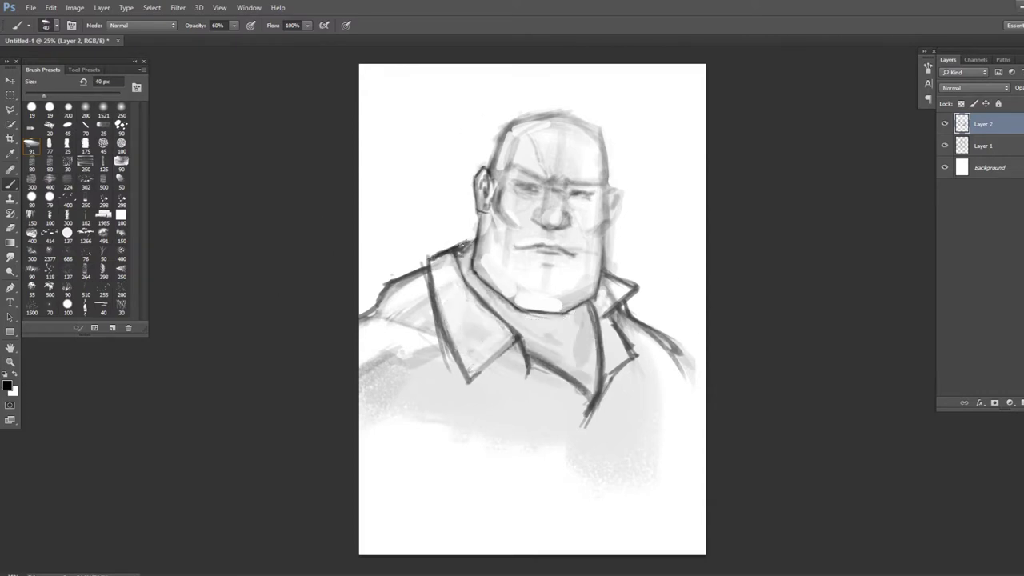
mouse_move(460, 232)
mouse_down()
mouse_move(492, 284)
mouse_move(560, 312)
mouse_up()
mouse_move(537, 221)
mouse_down()
mouse_move(551, 260)
mouse_move(536, 210)
mouse_up()
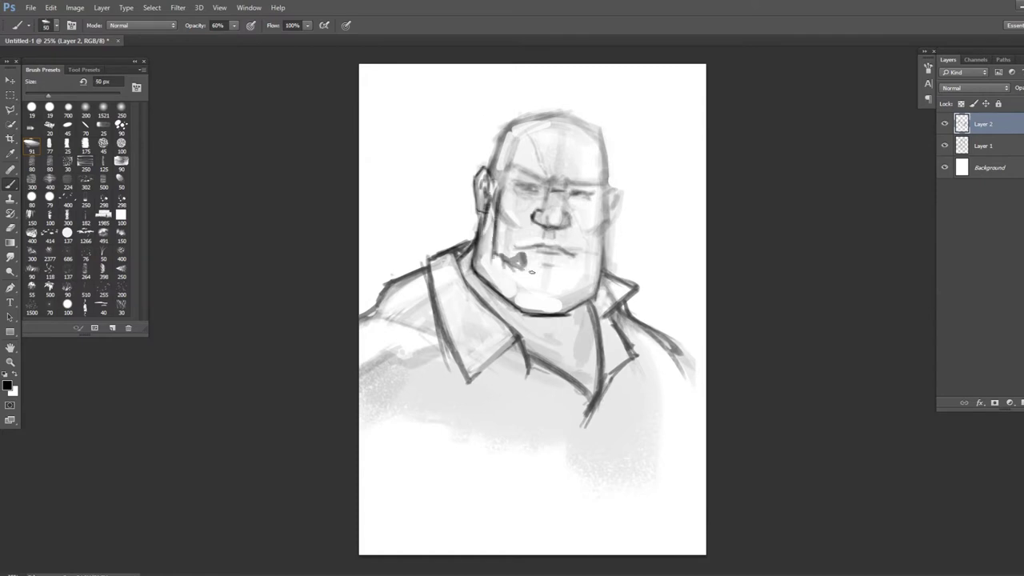
Outline the near shoulder and the straps running down over both sides of the chest.
drag(424, 272, 360, 314)
drag(379, 304, 476, 505)
drag(364, 316, 392, 393)
key(bracketright)
key(bracketright)
key(bracketright)
drag(624, 312, 664, 436)
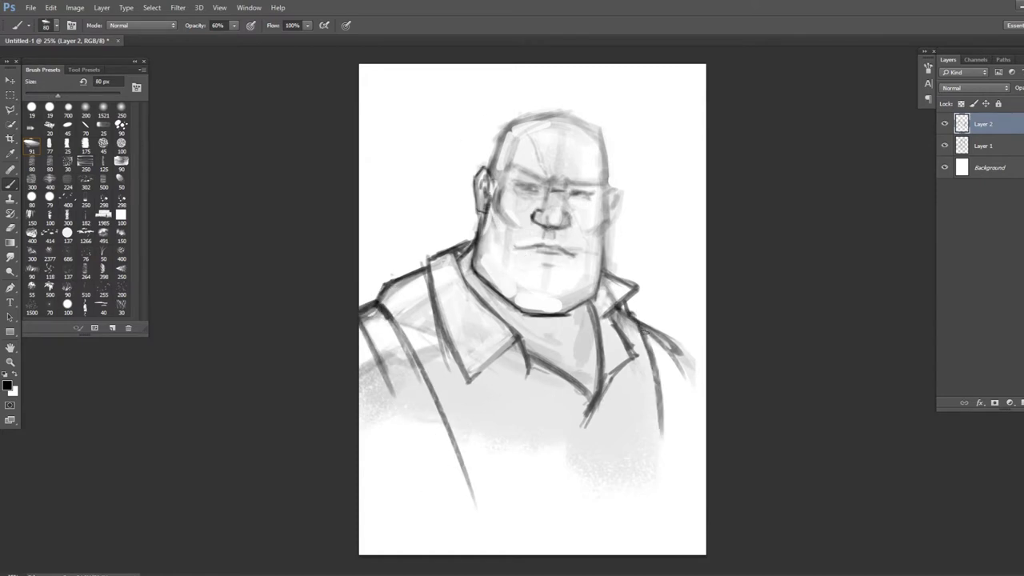
Fill both shoulder straps with dark grey using the 80 px brush at 60% opacity.
drag(647, 332, 676, 438)
drag(368, 312, 460, 504)
drag(392, 376, 464, 506)
Darken the top outline of the head, the arched eyebrow and the nose with a finer brush.
key(bracketleft)
key(bracketleft)
key(bracketleft)
key(bracketleft)
key(bracketleft)
drag(491, 175, 576, 114)
key(bracketright)
key(bracketright)
key(bracketright)
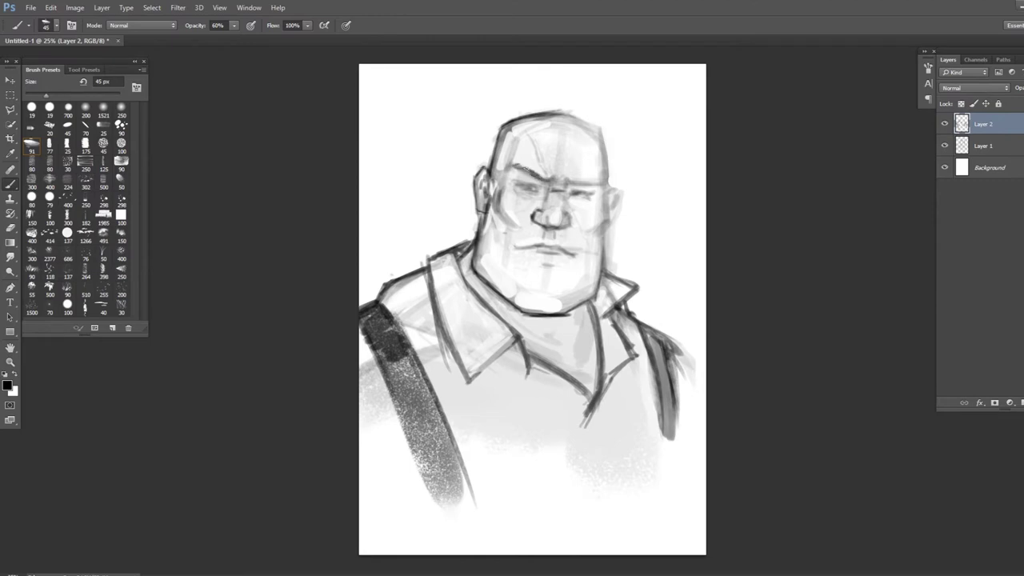
drag(508, 170, 553, 178)
drag(534, 200, 564, 208)
mouse_move(520, 128)
mouse_down()
mouse_move(590, 117)
mouse_move(480, 264)
mouse_up()
key(ctrl+alt+z)
key(ctrl+alt+z)
key(ctrl+alt+z)
On a new layer, darken the side of the head, the eyebrows and the far ear with a 25 px brush.
key(bracketleft)
key(bracketleft)
key(ctrl+shift+alt+n)
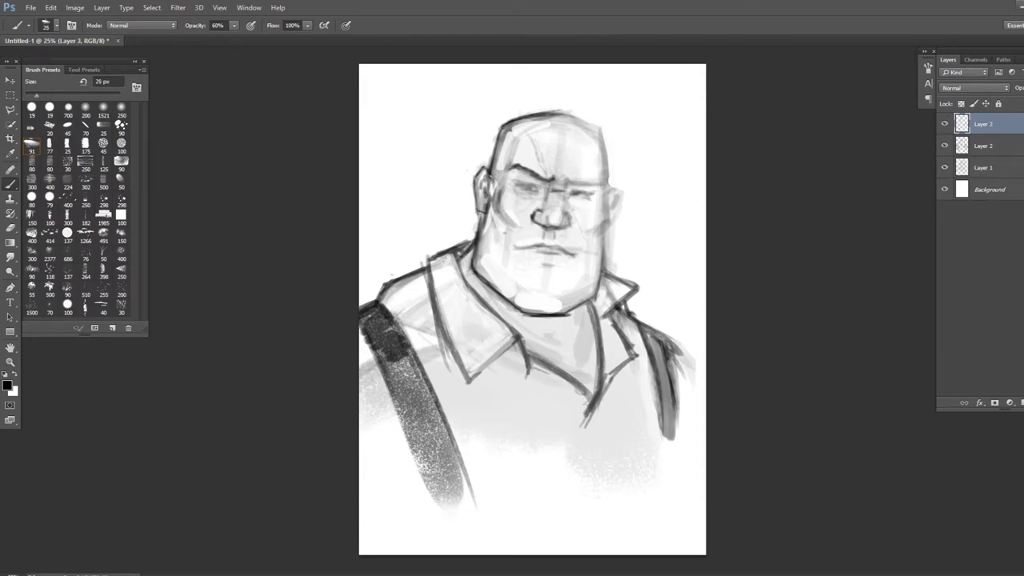
drag(493, 216, 512, 121)
drag(487, 199, 505, 128)
drag(605, 141, 604, 214)
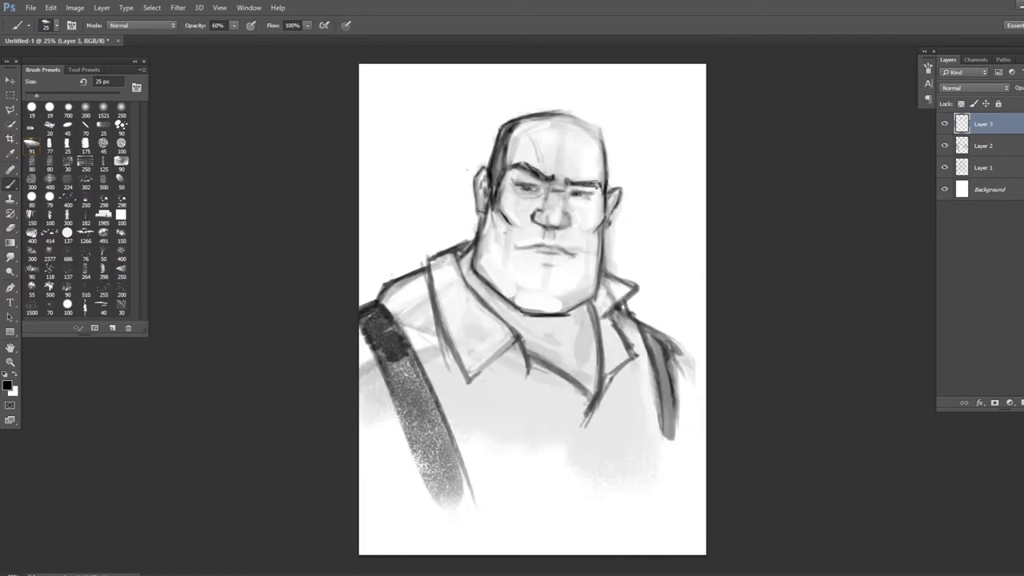
Paint short dark hair over the crown, forehead and temples, using a 35 px brush at 100% opacity.
mouse_move(500, 125)
mouse_down()
mouse_move(550, 115)
mouse_move(580, 128)
mouse_up()
mouse_move(561, 124)
mouse_down()
mouse_move(608, 145)
mouse_move(529, 102)
mouse_up()
mouse_move(501, 114)
mouse_down()
mouse_move(536, 101)
mouse_move(607, 122)
mouse_up()
key(0)
key(bracketright)
drag(490, 164, 503, 116)
mouse_move(496, 136)
mouse_down()
mouse_move(584, 104)
mouse_move(609, 144)
mouse_move(483, 160)
mouse_move(497, 128)
mouse_up()
drag(608, 136, 612, 179)
drag(499, 128, 565, 102)
drag(563, 105, 608, 136)
drag(520, 107, 559, 94)
Check the portrait mirrored and erase the painted dark hair from the crown and both temples.
key(h)
key(h)
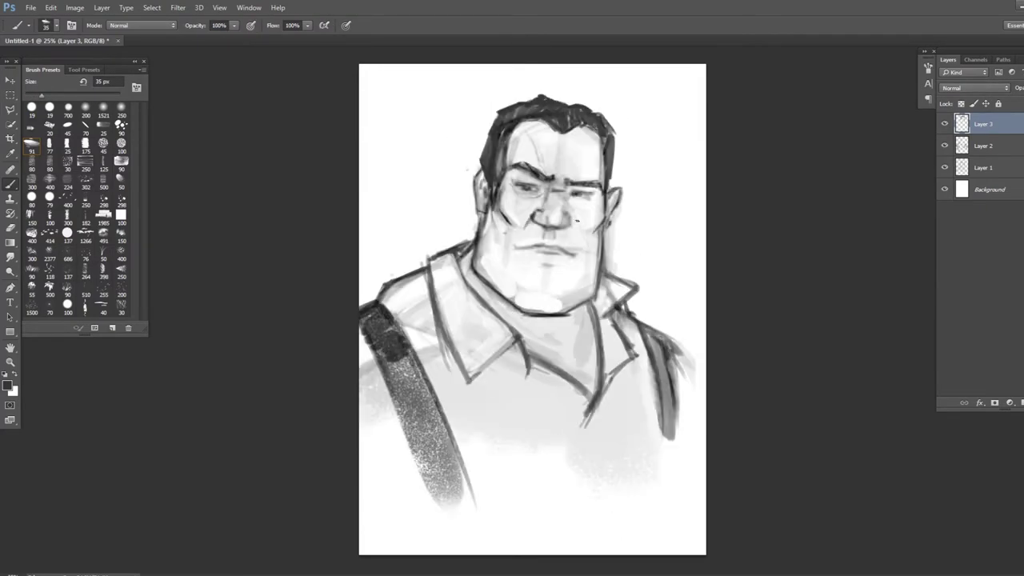
key(h)
key(e)
key(h)
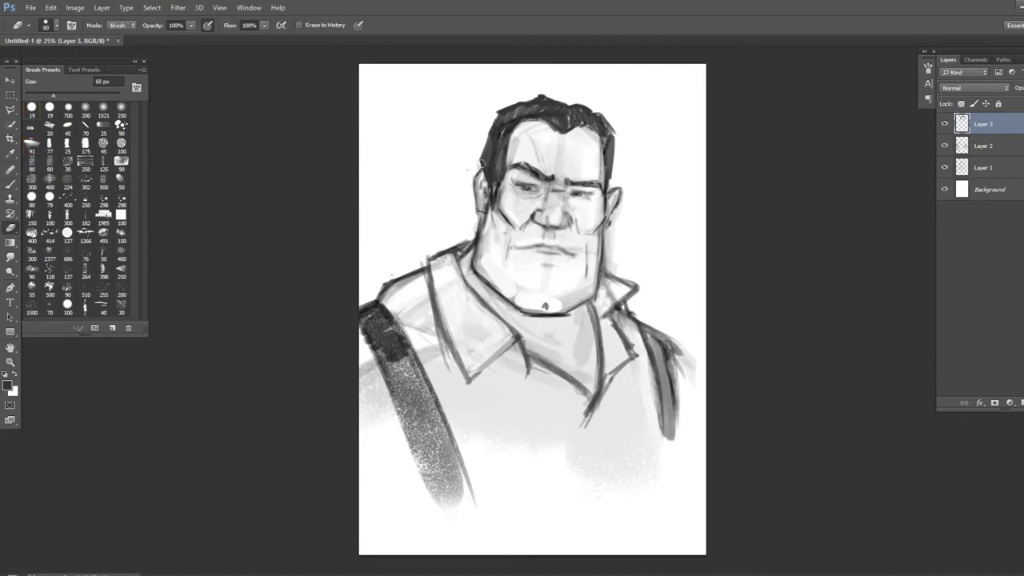
drag(481, 168, 484, 144)
key(h)
key(h)
mouse_move(492, 200)
mouse_down()
mouse_move(609, 128)
mouse_move(614, 240)
mouse_up()
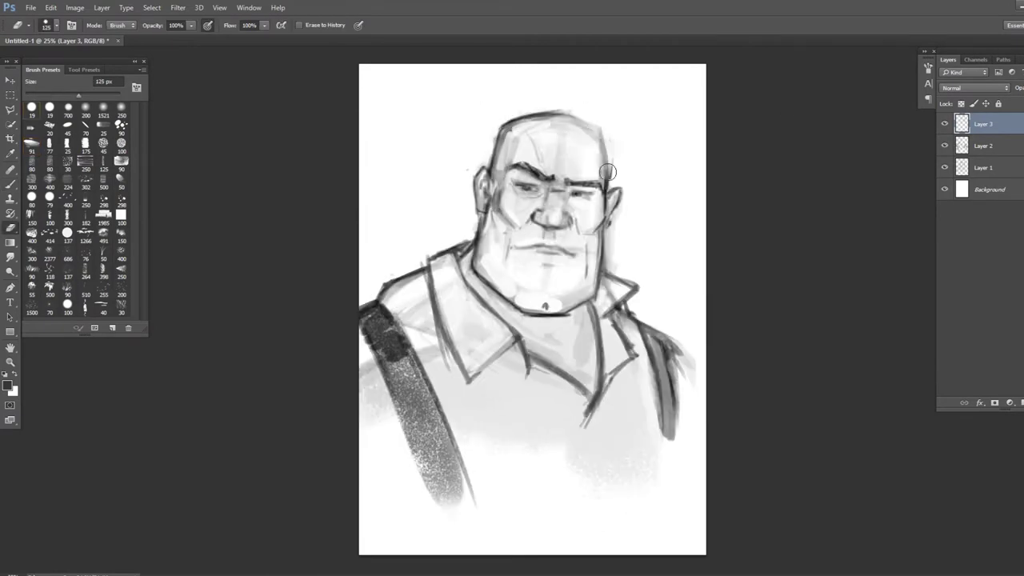
Erase the rough marks along the mouth line.
key(b)
key(e)
drag(520, 246, 550, 247)
On a new layer, paint a grey mustache and a side beard along the near cheek with a 35 px brush.
key(b)
key(ctrl+shift+alt+n)
key(bracketleft)
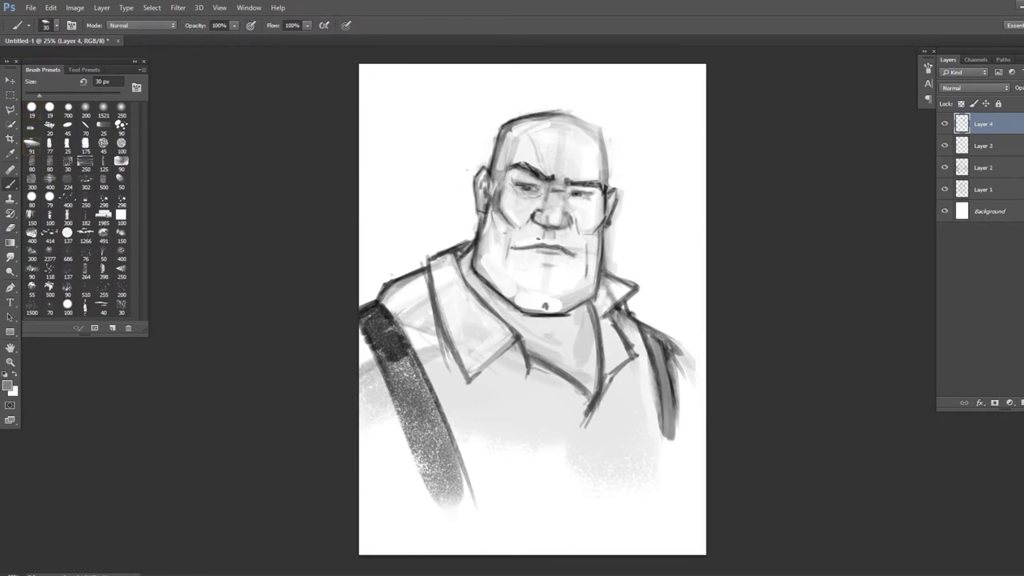
key(bracketright)
drag(490, 213, 488, 280)
mouse_move(500, 240)
mouse_down()
mouse_move(526, 235)
mouse_move(600, 268)
mouse_up()
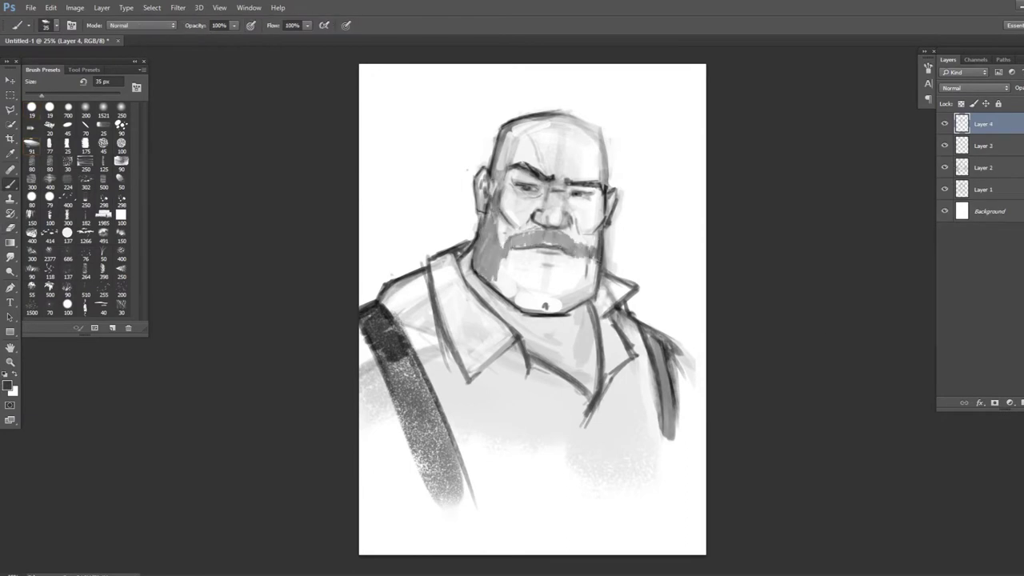
Extend the beard around the jaw, chin and far cheek with darker grey 30 px strokes, checking it mirrored.
mouse_move(492, 208)
mouse_down()
mouse_move(551, 240)
mouse_move(484, 276)
mouse_up()
key(bracketleft)
drag(480, 240, 512, 300)
mouse_move(504, 252)
mouse_down()
mouse_move(560, 268)
mouse_move(575, 238)
mouse_up()
mouse_move(519, 304)
mouse_down()
mouse_move(596, 264)
mouse_move(593, 312)
mouse_up()
drag(582, 259, 588, 275)
drag(516, 270, 532, 281)
key(h)
drag(467, 225, 469, 297)
drag(476, 312, 560, 302)
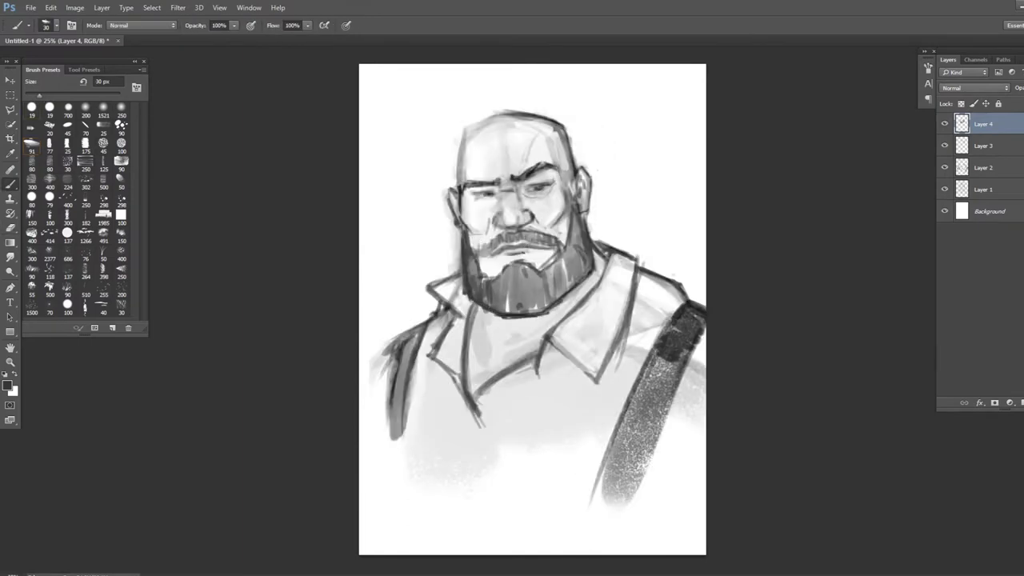
Add a dark hair patch at the top of the head and strengthen the hairline down both sides.
key(h)
mouse_move(496, 160)
mouse_down()
mouse_move(556, 119)
mouse_move(584, 127)
mouse_up()
mouse_move(505, 128)
mouse_down()
mouse_move(600, 120)
mouse_move(611, 202)
mouse_up()
Merge the two upper layers down into Layer 2 and erase stray strokes around the mouth.
key(e)
key(ctrl+e)
key(ctrl+e)
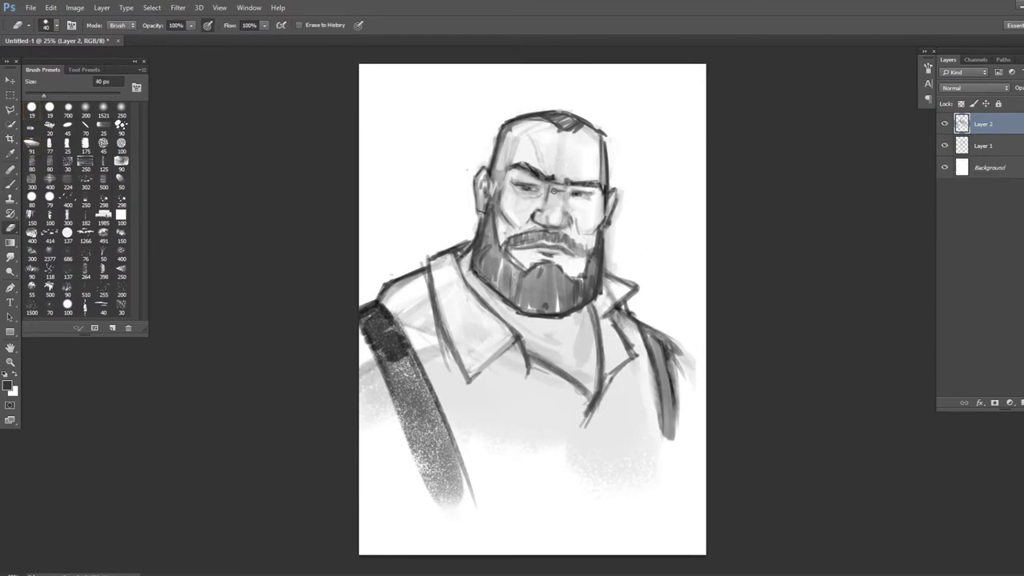
drag(537, 247, 576, 253)
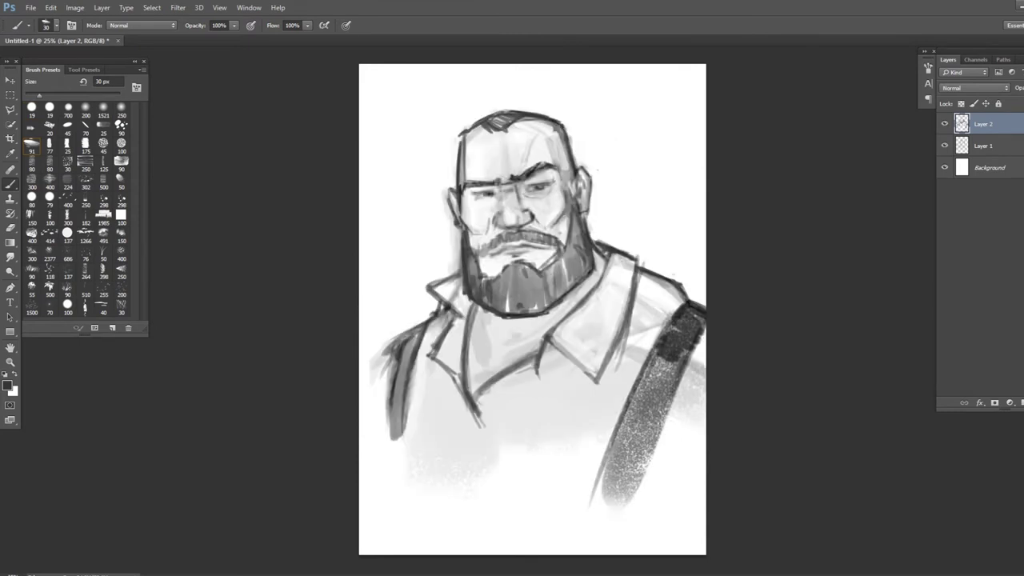
Redraw the near collar flap as a crisp dark pointed outline with the 30 px brush at 100% opacity.
key(h)
key(b)
key(h)
key(x)
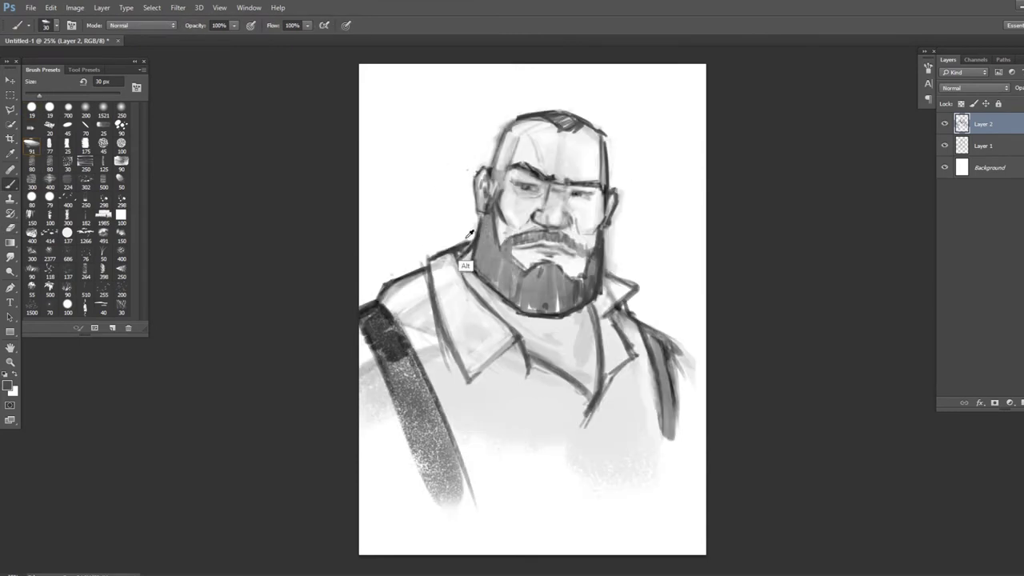
drag(425, 260, 509, 350)
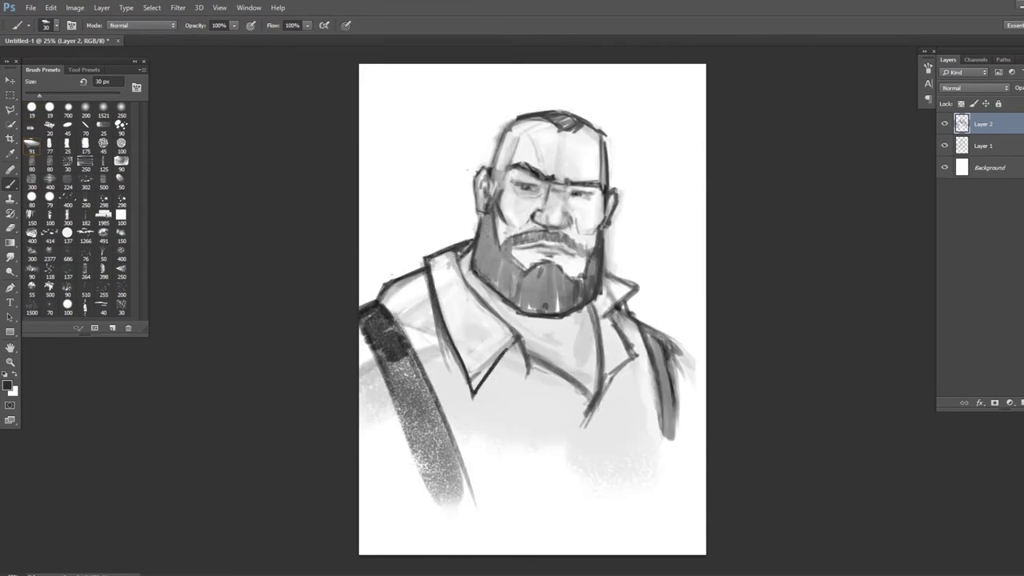
key(ctrl+z)
drag(428, 264, 472, 395)
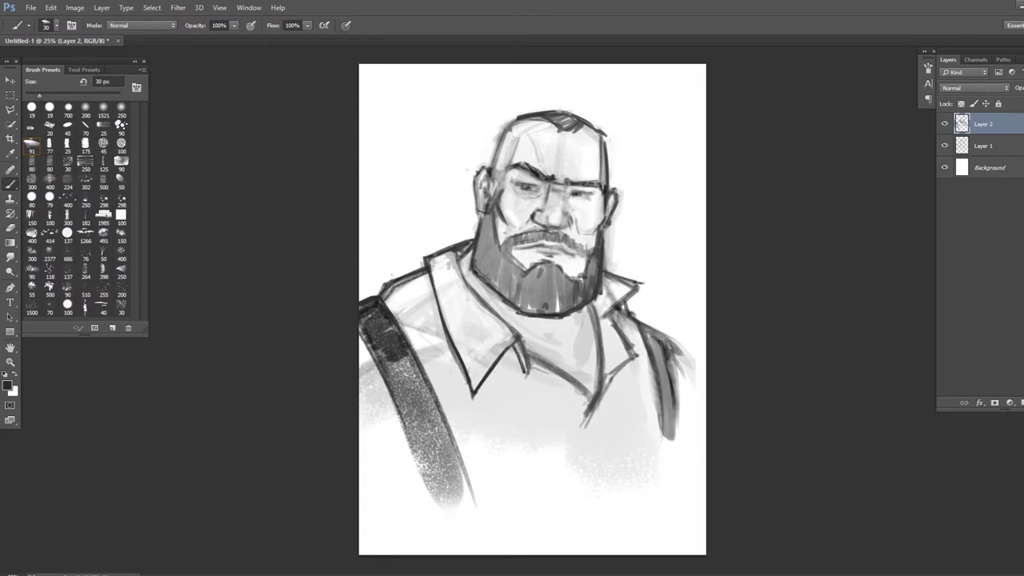
Darken the far collar flap, the lower neckline and the inner edge of the near collar.
drag(611, 293, 637, 360)
drag(526, 360, 585, 395)
drag(455, 248, 513, 336)
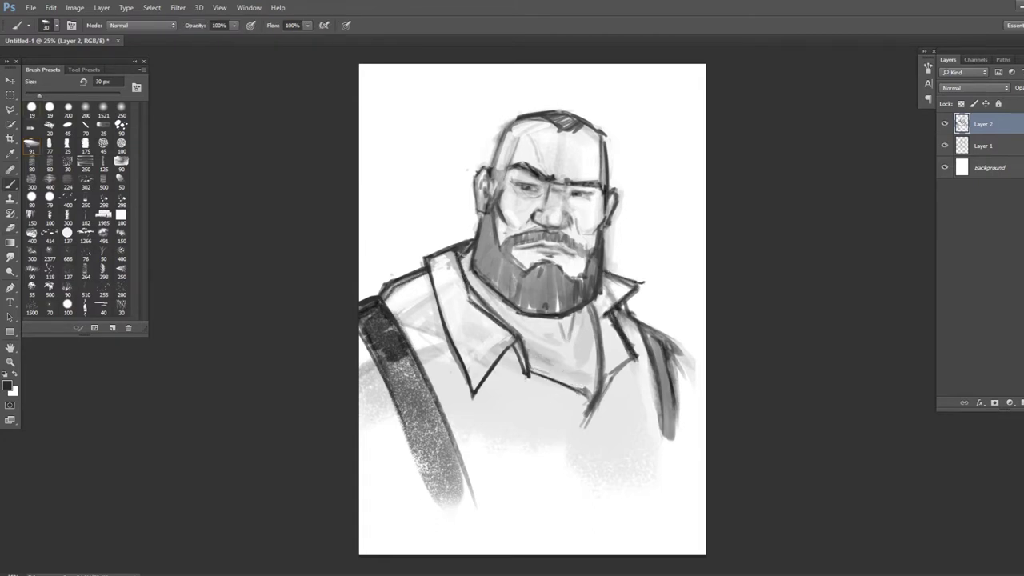
Fill the hair patch on the crown with solid dark grey and refine the sideburn and beard edges, checking the portrait mirrored.
key(ctrl+shift+h)
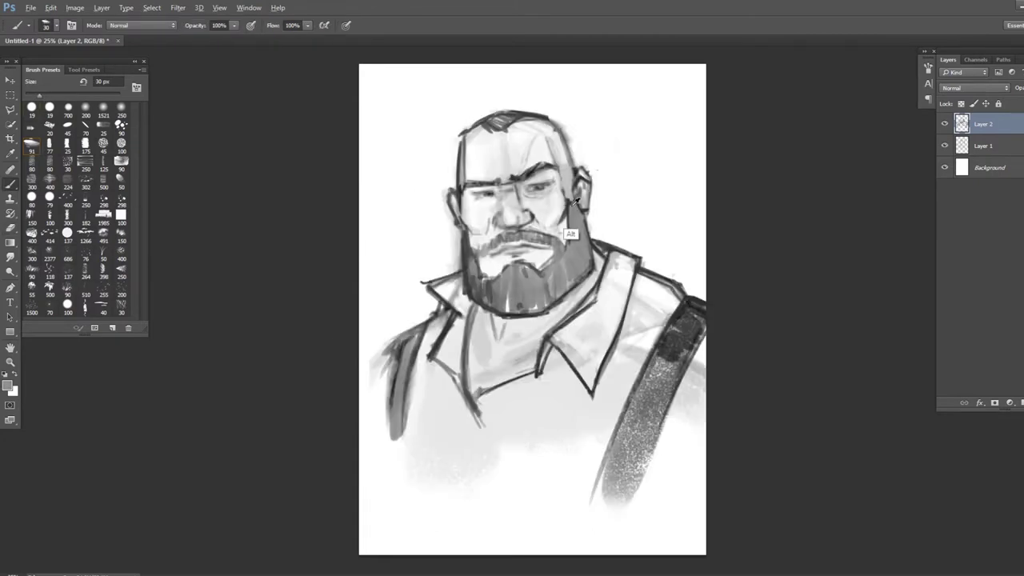
key(ctrl+shift+h)
drag(494, 222, 512, 256)
mouse_move(568, 118)
mouse_down()
mouse_move(559, 129)
mouse_move(585, 114)
mouse_up()
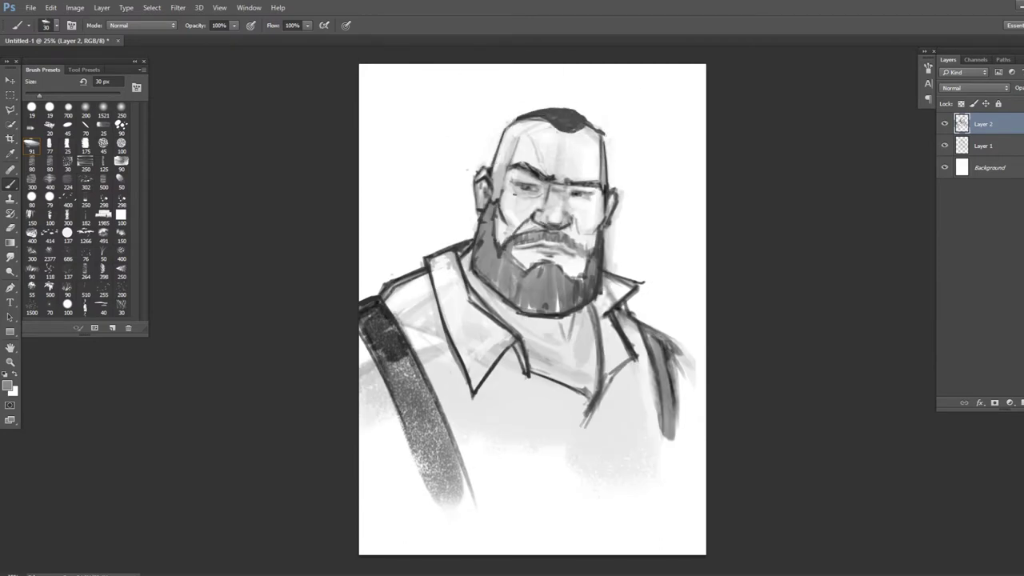
drag(505, 210, 489, 189)
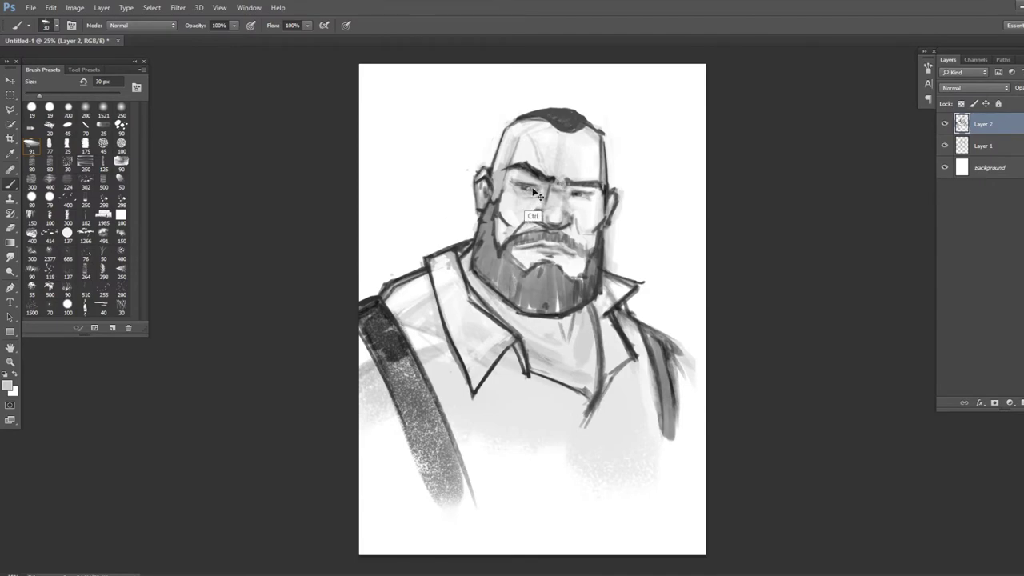
key(h)
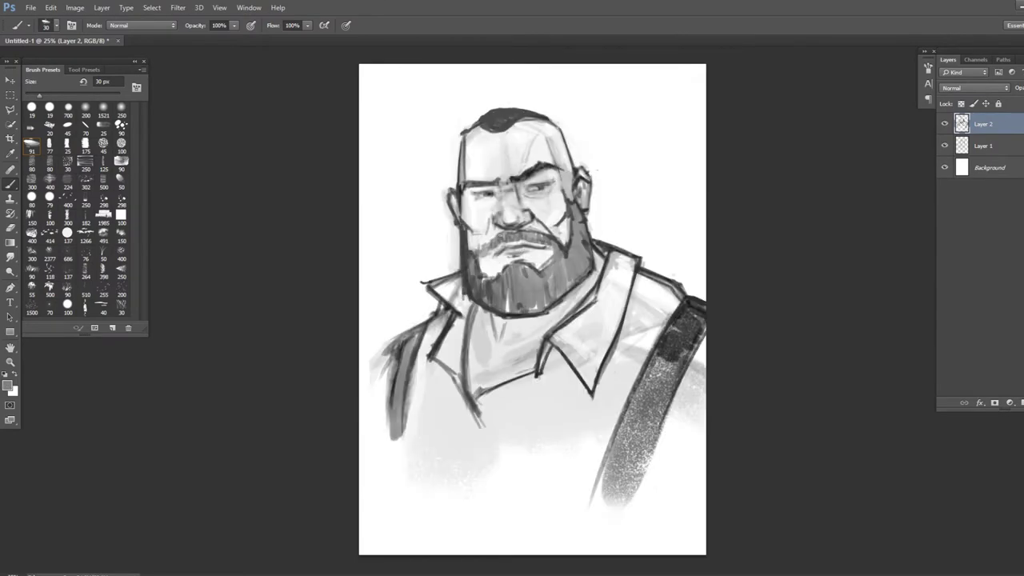
key(h)
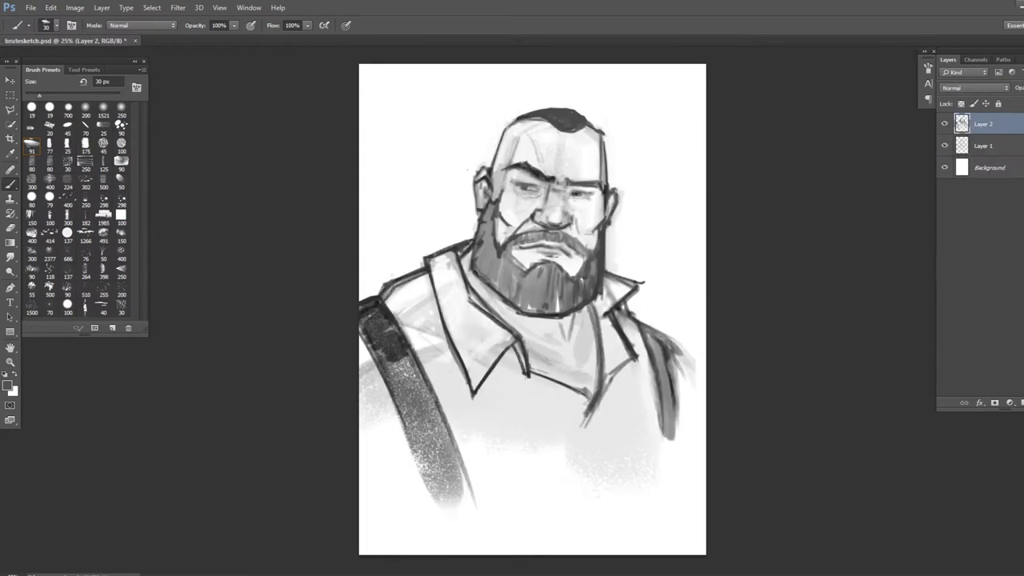
Add a new layer and block in a near-black background behind the near side of the head with a much larger brush.
key(ctrl+shift+alt+n)
key(bracketright)
key(bracketright)
key(bracketright)
key(bracketright)
key(bracketright)
key(bracketright)
key(bracketright)
key(bracketright)
key(bracketright)
key(bracketright)
key(bracketright)
key(bracketright)
mouse_move(384, 112)
mouse_down()
mouse_move(376, 208)
mouse_move(448, 240)
mouse_move(479, 96)
mouse_up()
mouse_move(320, 242)
mouse_down()
mouse_move(480, 88)
mouse_move(520, 80)
mouse_up()
Fill the dark background tightly up to the near ear, neck and shoulder with a 40 px brush, checking the portrait mirrored.
key(bracketleft)
key(bracketleft)
key(bracketleft)
key(bracketleft)
key(bracketleft)
key(bracketleft)
key(bracketleft)
key(bracketleft)
key(bracketleft)
key(bracketleft)
mouse_move(384, 240)
mouse_down()
mouse_move(373, 192)
mouse_move(409, 270)
mouse_move(452, 184)
mouse_up()
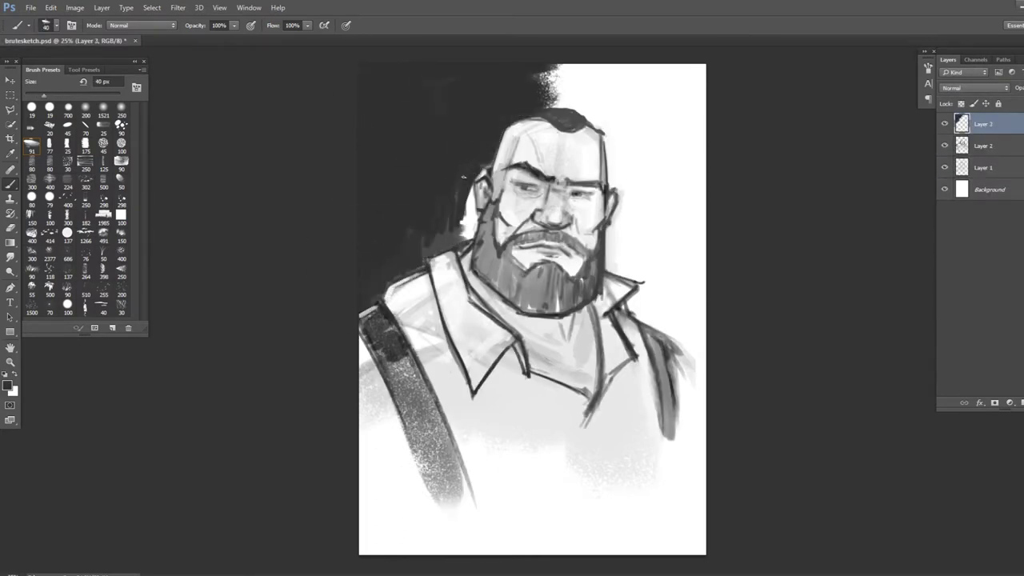
key(h)
mouse_move(586, 176)
mouse_down()
mouse_move(588, 220)
mouse_move(616, 244)
mouse_up()
key(h)
mouse_move(479, 173)
mouse_down()
mouse_move(486, 248)
mouse_move(438, 264)
mouse_up()
Lighten the back edge of the beard below the near ear with sampled light grey at 25 px.
alt+click(470, 249)
key(bracketleft)
drag(484, 210, 480, 260)
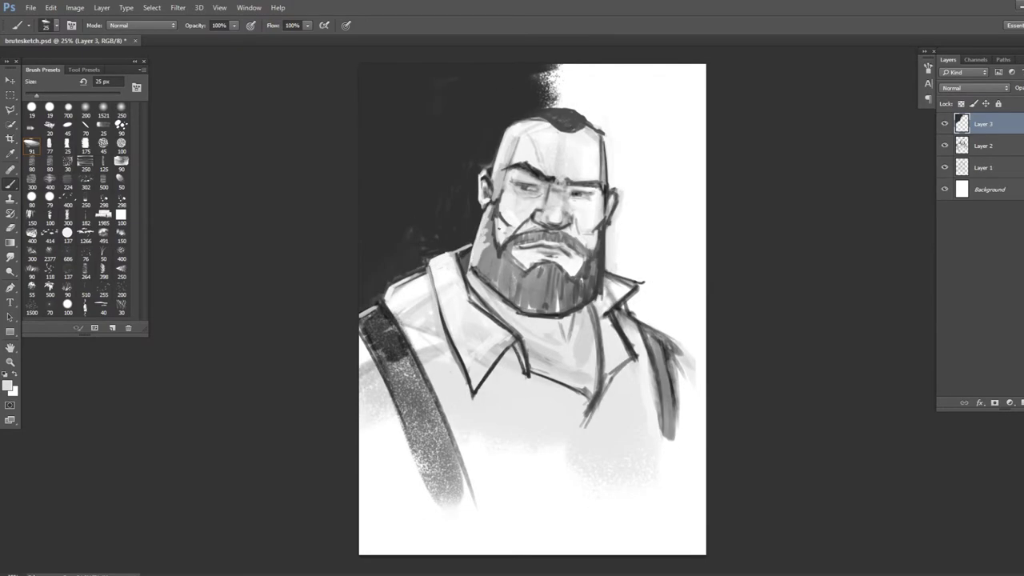
Shade the near temple, the eye sockets and the moustache in sampled mid grey with a 50 px brush.
alt+click(501, 234)
key(bracketright)
key(bracketright)
key(bracketright)
key(bracketright)
key(bracketright)
key(bracketright)
key(bracketright)
key(bracketright)
key(bracketright)
key(bracketright)
key(bracketright)
key(bracketright)
mouse_move(524, 172)
mouse_down()
mouse_move(512, 200)
mouse_move(520, 136)
mouse_move(543, 120)
mouse_up()
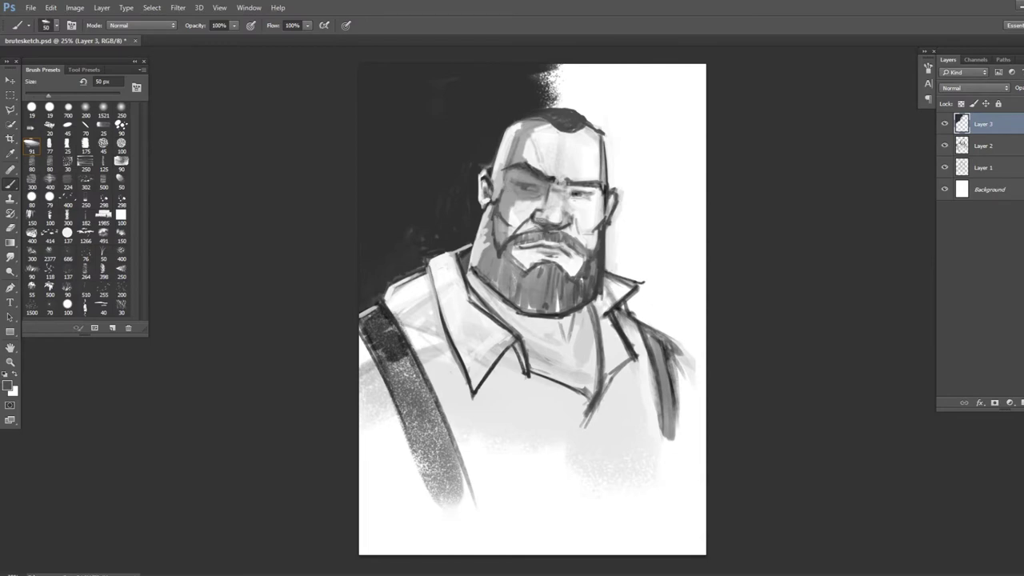
drag(548, 239, 570, 234)
drag(569, 194, 598, 200)
Darken the hair patch on the crown with near-black and rework the near eyebrow with a 40 px brush.
key(bracketleft)
drag(528, 112, 568, 128)
key(bracketleft)
key(bracketleft)
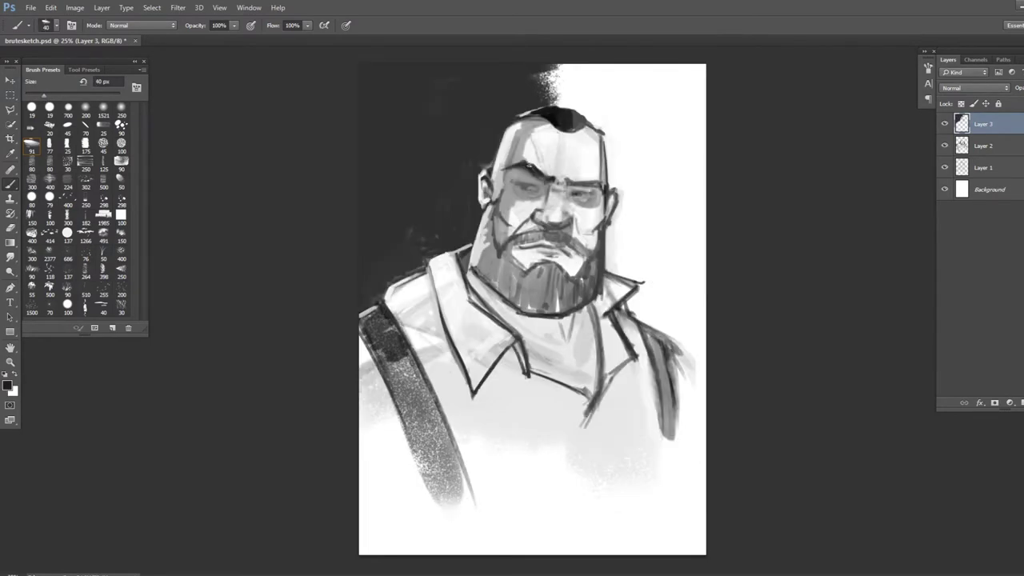
mouse_move(527, 164)
mouse_down()
mouse_move(515, 204)
mouse_move(534, 180)
mouse_up()
alt+click(534, 180)
Paint over the loose construction lines on the forehead and near cheek with greys sampled from the face.
key(bracketleft)
mouse_move(526, 228)
mouse_down()
mouse_move(516, 199)
mouse_move(545, 152)
mouse_up()
alt+click(564, 144)
key(bracketleft)
key(bracketleft)
key(bracketleft)
alt+click(502, 197)
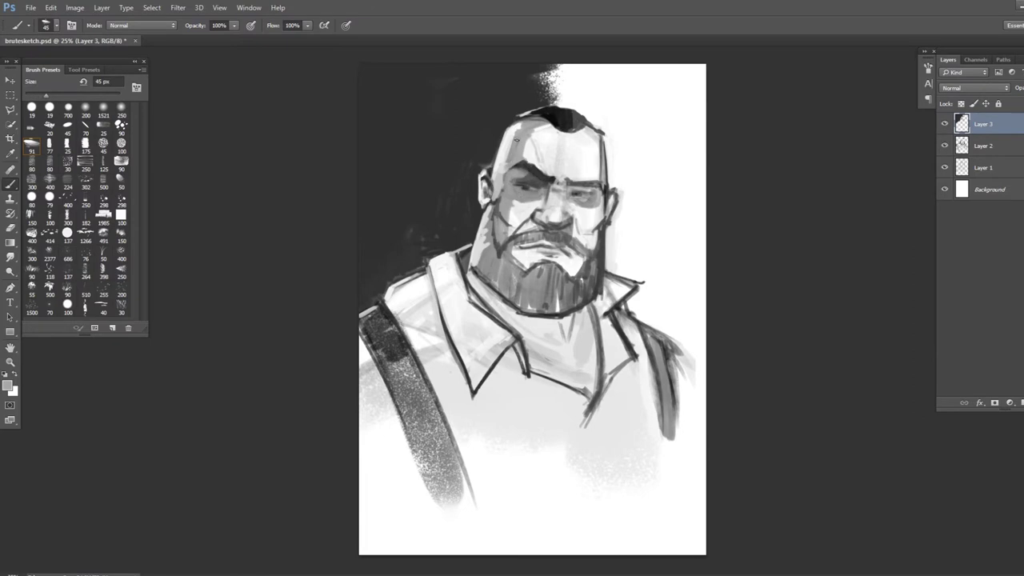
Add a new layer and glaze the face and shirt with a soft grey wash using a 500 px brush at 23% opacity.
key(d)
key(ctrl+shift+alt+n)
key(bracketright)
key(bracketright)
key(bracketright)
key(bracketright)
key(bracketright)
key(bracketright)
key(bracketright)
key(bracketright)
key(bracketright)
key(bracketright)
key(bracketright)
key(bracketright)
key(bracketright)
key(bracketright)
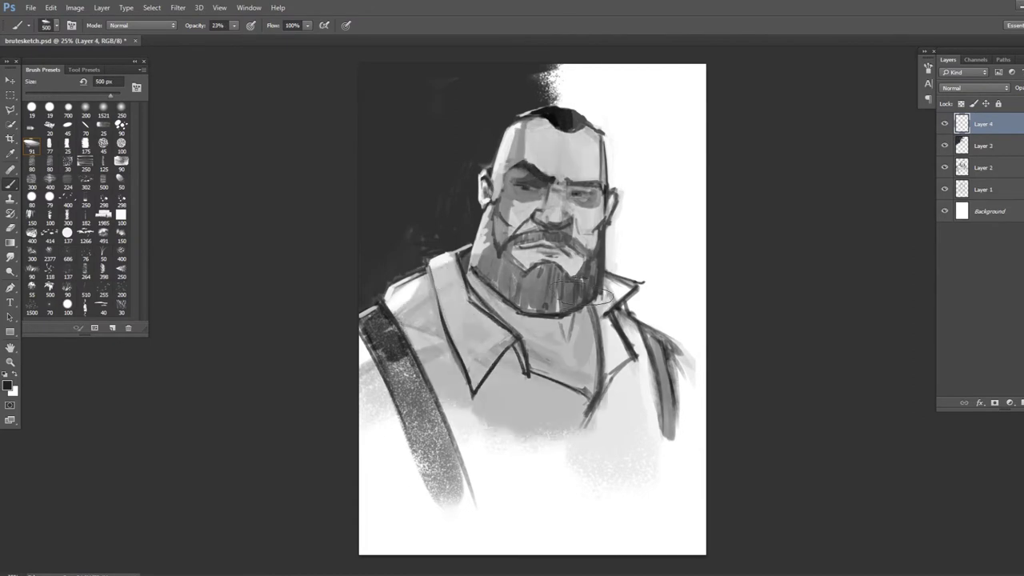
drag(432, 344, 656, 496)
Extend the dark background over the top of the head and fill the far side down to the shoulder with mid grey.
drag(482, 84, 664, 69)
key(bracketleft)
key(bracketleft)
key(bracketleft)
key(bracketleft)
key(bracketleft)
key(bracketleft)
key(bracketleft)
alt+click(632, 240)
mouse_move(640, 144)
mouse_down()
mouse_move(628, 280)
mouse_move(680, 328)
mouse_up()
mouse_move(680, 256)
mouse_down()
mouse_move(623, 221)
mouse_move(680, 324)
mouse_up()
Paint both shoulder straps solid dark grey using the tone sampled from the near strap.
alt+click(376, 336)
drag(363, 312, 412, 380)
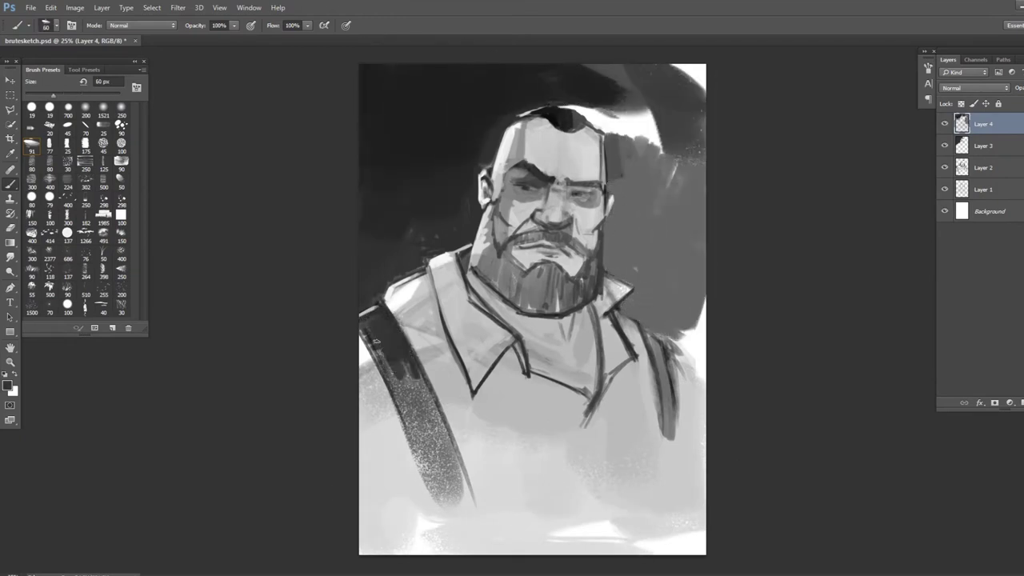
key(bracketright)
key(bracketright)
drag(376, 336, 448, 460)
drag(644, 324, 661, 494)
Paint over the far collar outline with light shirt grey and clean up the far cheek and brow using a smaller brush.
key(bracketleft)
key(bracketleft)
key(bracketleft)
key(bracketleft)
key(bracketleft)
key(bracketleft)
key(bracketleft)
key(bracketleft)
key(bracketleft)
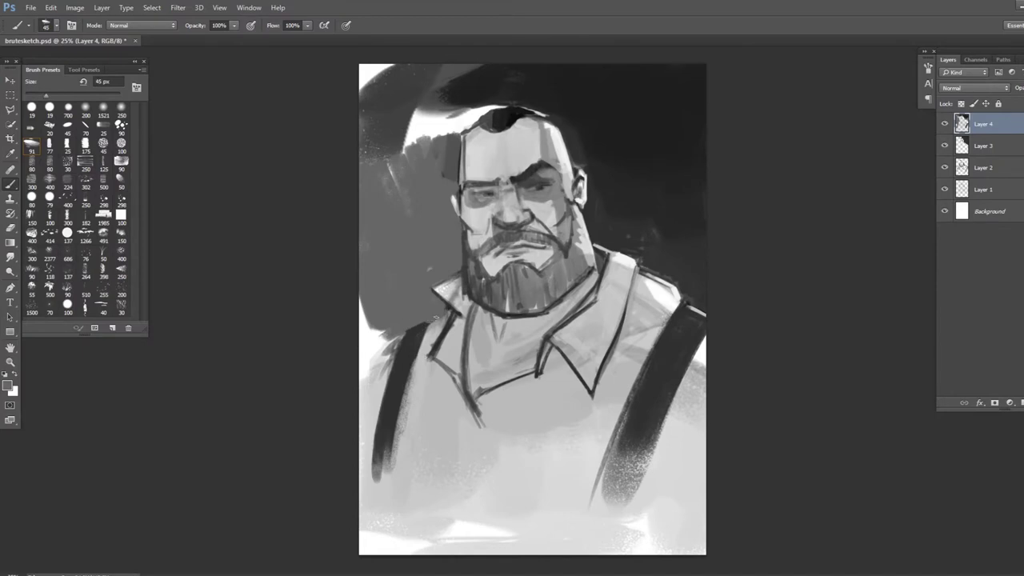
alt+click(615, 284)
mouse_move(607, 279)
mouse_down()
mouse_move(624, 289)
mouse_move(612, 312)
mouse_up()
alt+click(600, 232)
mouse_move(600, 240)
mouse_down()
mouse_move(602, 205)
mouse_move(574, 192)
mouse_up()
alt+click(594, 224)
alt+click(568, 217)
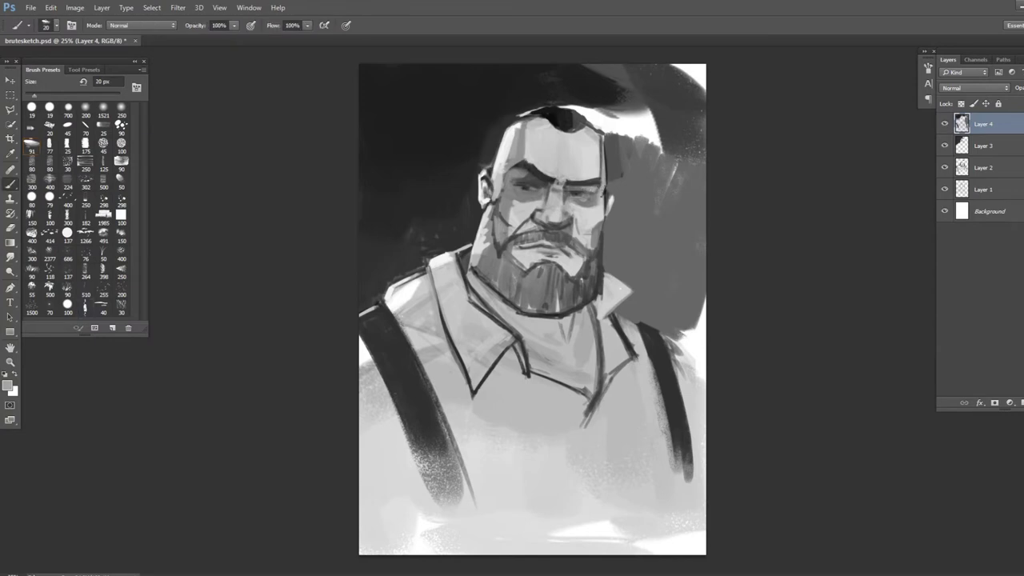
Cover the remaining white background above the far side of the head with dark grey, enlarging the brush to 600 px.
mouse_move(620, 168)
mouse_down()
mouse_move(599, 120)
mouse_move(742, 69)
mouse_up()
key(])
key(])
key(])
key(])
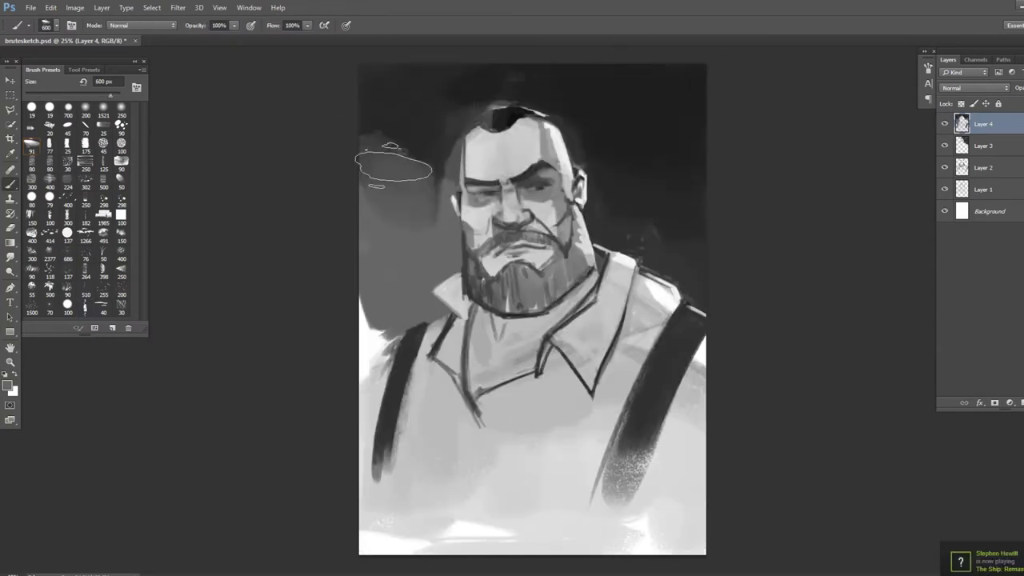
Add a new layer, break up the background beside the far temple with vertical grey strokes, and extend the dark hair across the crown.
key(ctrl+shift+alt+n)
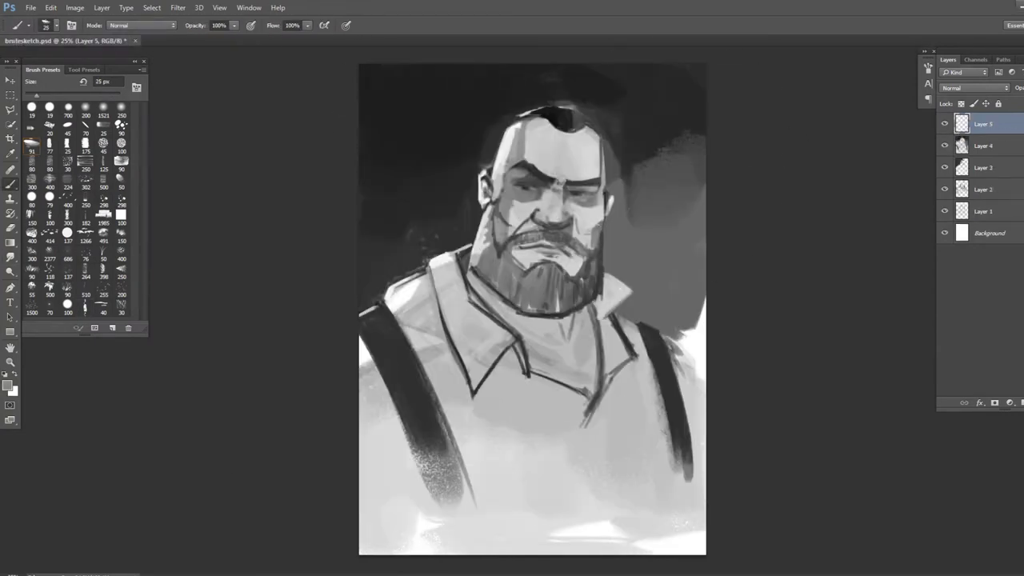
key(])
key(])
key(])
key(])
alt+click(595, 226)
mouse_move(616, 192)
mouse_down()
mouse_move(628, 116)
mouse_move(648, 96)
mouse_up()
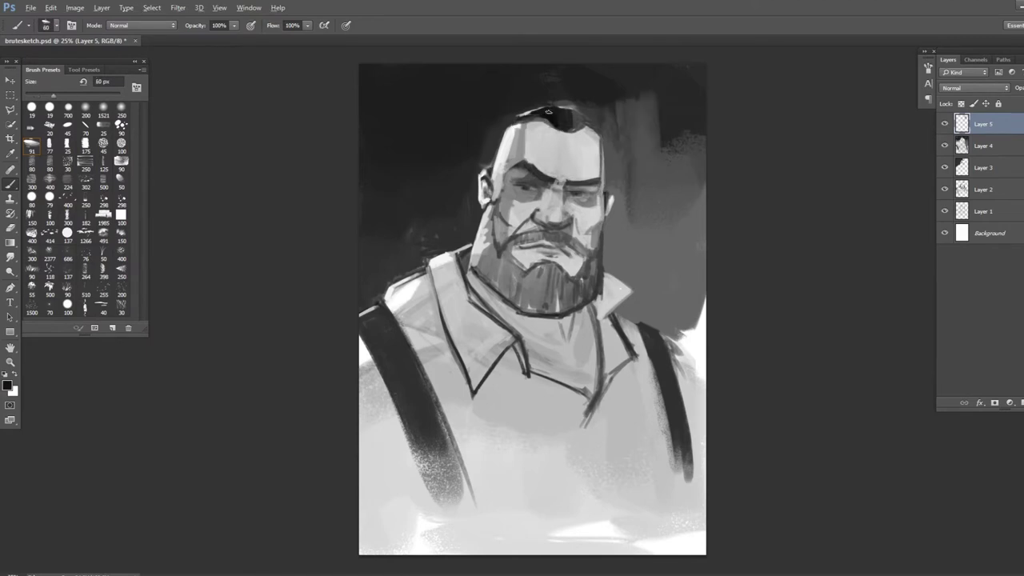
mouse_move(528, 120)
mouse_down()
mouse_move(589, 127)
mouse_move(669, 155)
mouse_move(377, 247)
mouse_up()
Soften the dark background with a lighter grey glaze using a 400 px brush at 22% opacity.
key(])
key(])
key(])
key(])
key(])
key(])
key(])
key(])
key(])
key(])
key(2)
key(2)
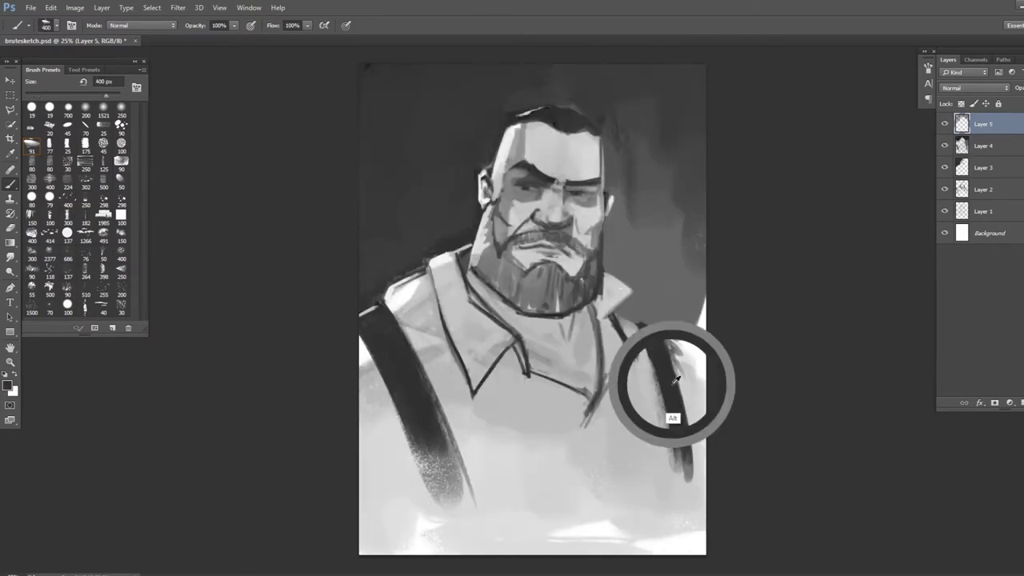
drag(536, 284, 552, 132)
Mark the light directions with small light-grey arrows in the background on both sides of the head using a 20 px brush.
key(h)
key(bracketleft)
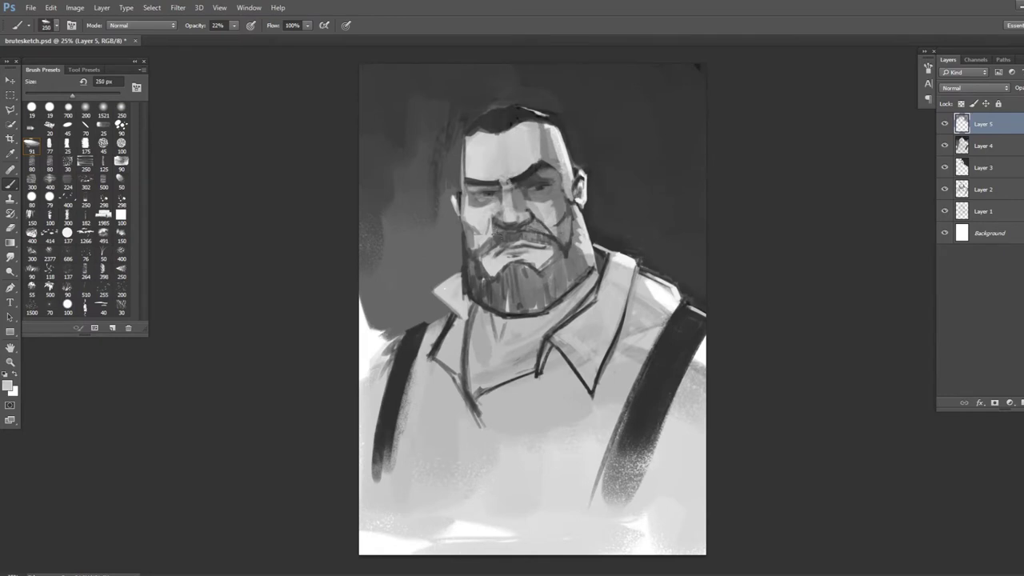
key(bracketleft)
key(bracketleft)
key(bracketleft)
alt+click(405, 120)
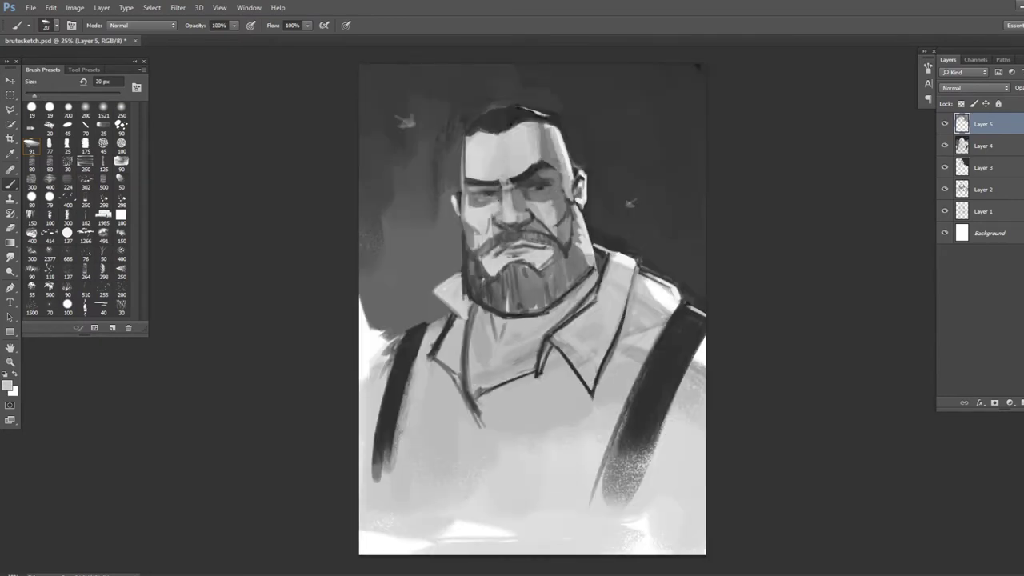
Refine the dark hairline along the top of the forehead, checking the portrait mirrored.
key(bracketright)
key(h)
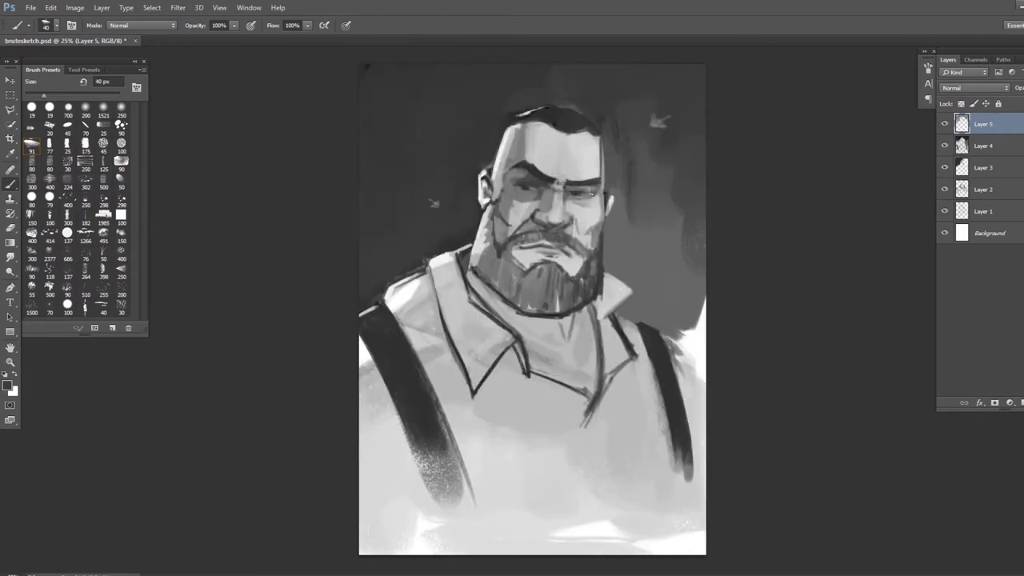
key(bracketleft)
key(bracketleft)
key(4)
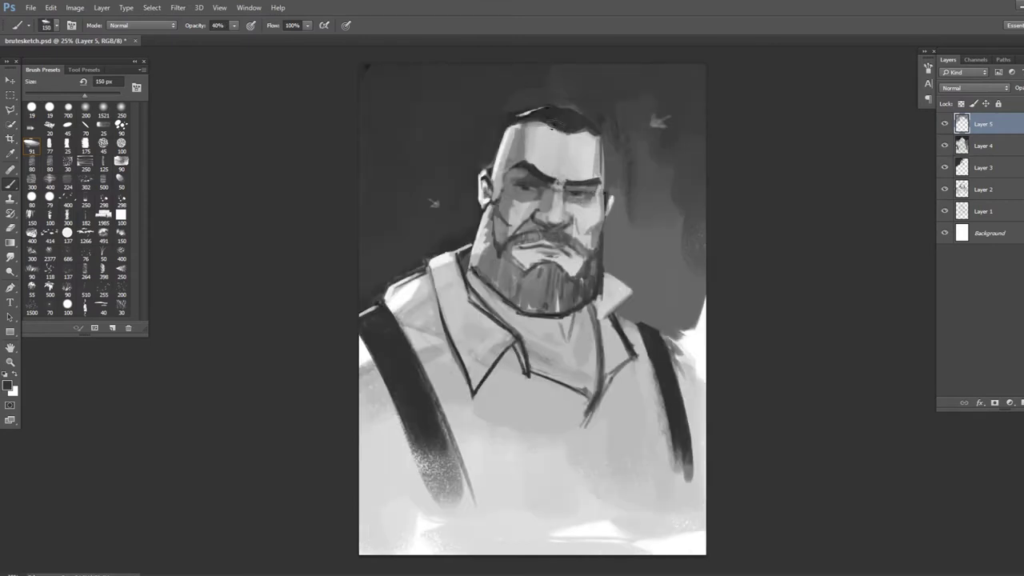
key(h)
key(h)
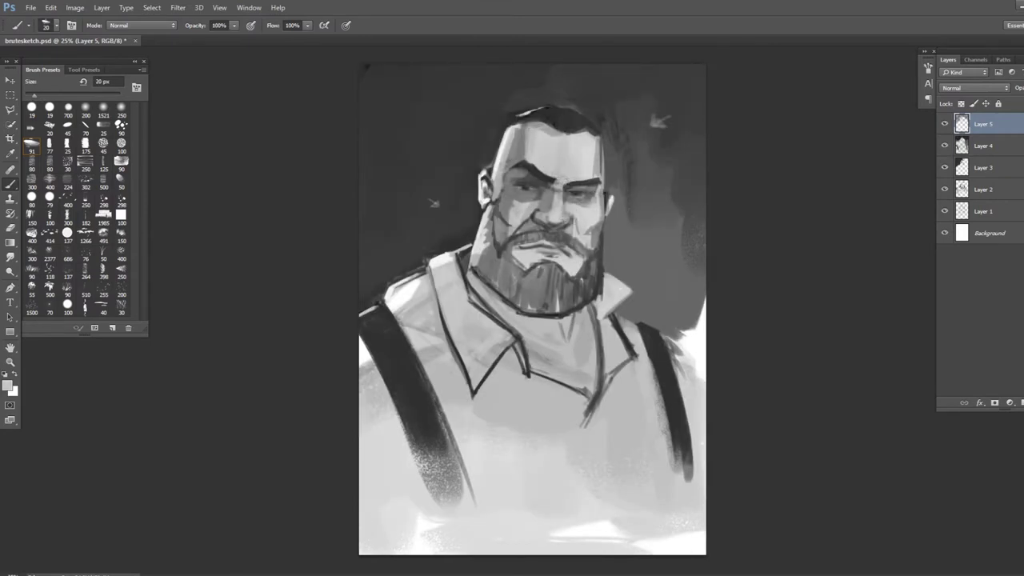
Shade around the near eye and cheek and darken the hair along the near temple with sampled greys.
key(bracketright)
key(alt)
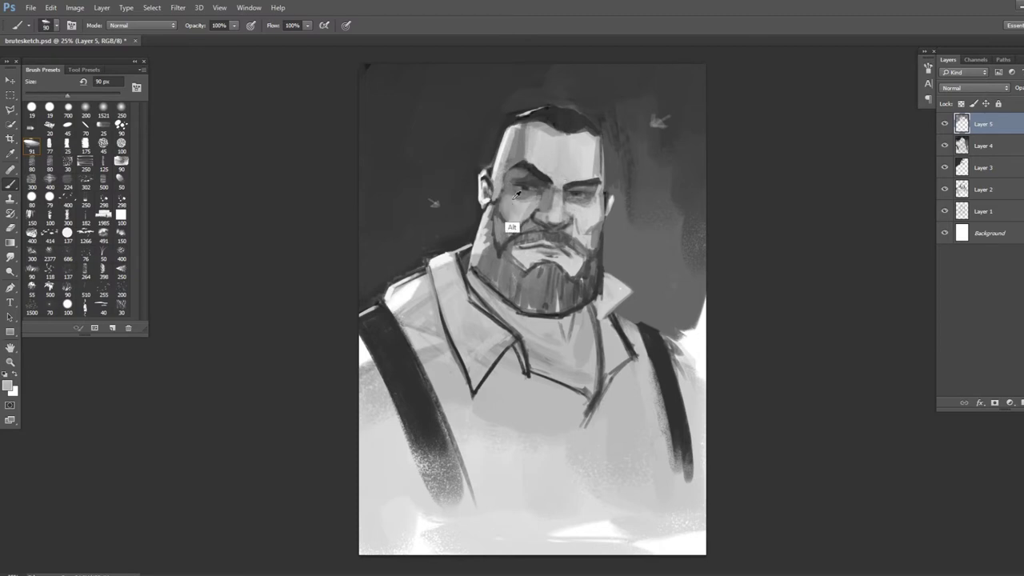
alt+click(500, 170)
drag(499, 136, 516, 104)
key(h)
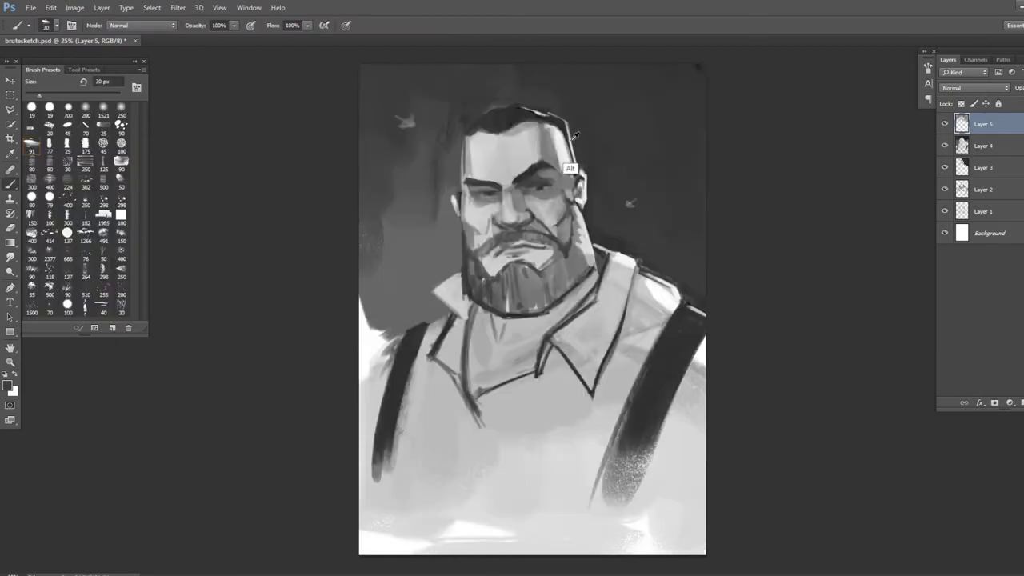
Refine the light edge of the near temple and the grey shading across the face with a 30 px brush.
key(bracketleft)
drag(569, 168, 566, 132)
key(h)
alt+click(472, 188)
mouse_move(488, 189)
mouse_down()
mouse_move(498, 232)
mouse_move(512, 244)
mouse_up()
drag(502, 120, 560, 224)
Block in a dark shadow on the neck beneath the beard and along the inside of the near collar.
mouse_move(487, 212)
mouse_down()
mouse_move(487, 288)
mouse_move(520, 348)
mouse_up()
key(h)
key(h)
key(bracketright)
key(h)
drag(560, 272, 592, 328)
key(h)
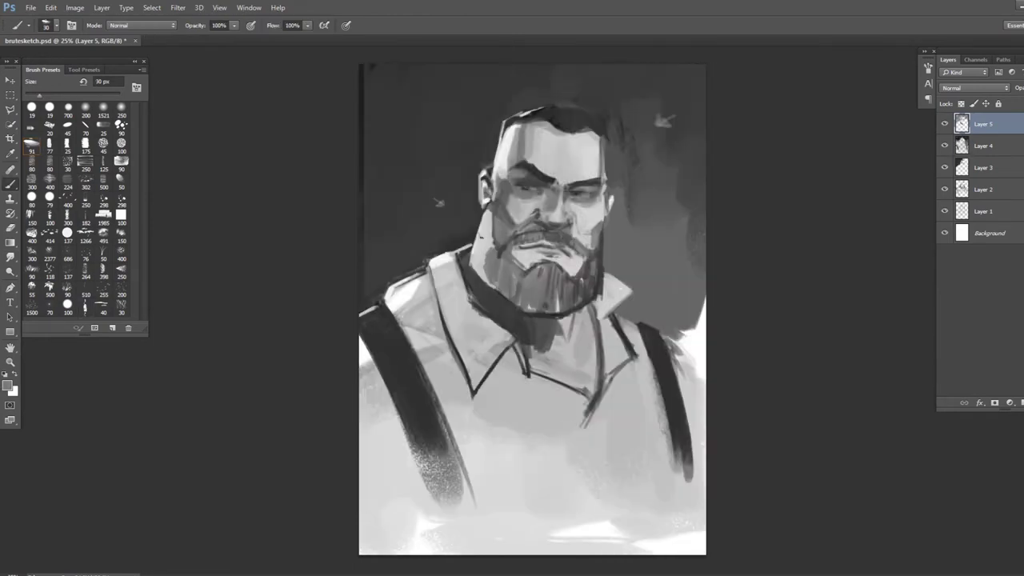
Fill the near jaw and sideburn with dark beard grey, and refine the edge where the jaw meets the collar.
key(bracketleft)
key(bracketleft)
key(bracketleft)
key(bracketleft)
key(bracketleft)
mouse_move(486, 216)
mouse_down()
mouse_move(476, 284)
mouse_move(495, 255)
mouse_move(485, 183)
mouse_move(480, 288)
mouse_move(524, 308)
mouse_up()
key(bracketright)
drag(489, 200, 489, 241)
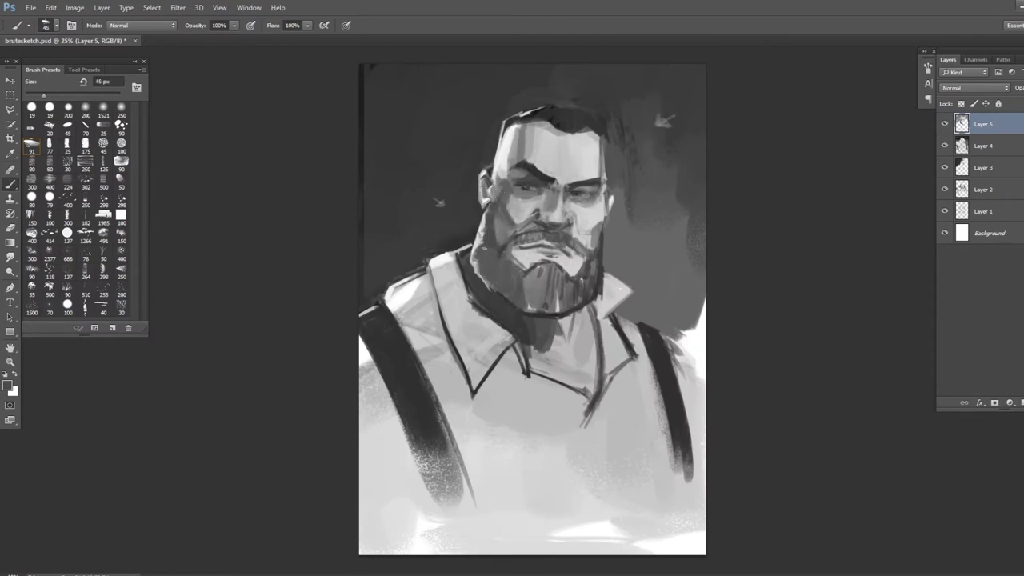
drag(489, 290, 464, 257)
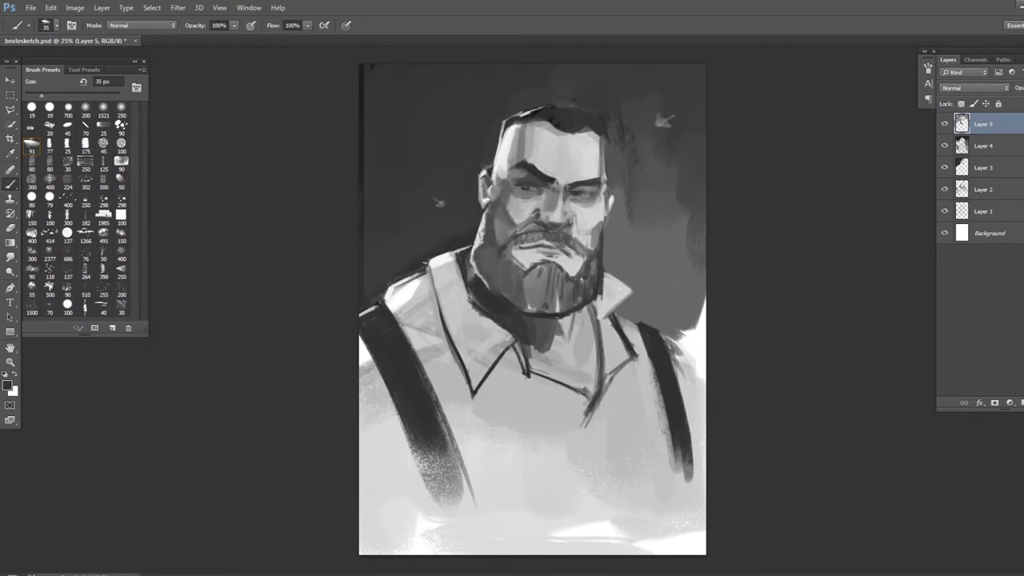
Soften the outlines of the collar and shoulder with sampled greys and shade the far side of the neck.
key(bracketright)
key(bracketright)
key(bracketright)
alt+click(498, 247)
mouse_move(472, 375)
mouse_down()
mouse_move(452, 313)
mouse_move(500, 392)
mouse_up()
key(h)
key(bracketleft)
alt+click(480, 264)
mouse_move(480, 308)
mouse_down()
mouse_move(468, 356)
mouse_move(470, 265)
mouse_up()
Solidify the dark hair mass with sampled tones and clean up the light edges at the crown and far temple.
alt+click(498, 290)
drag(504, 127, 468, 156)
key(bracketleft)
key(h)
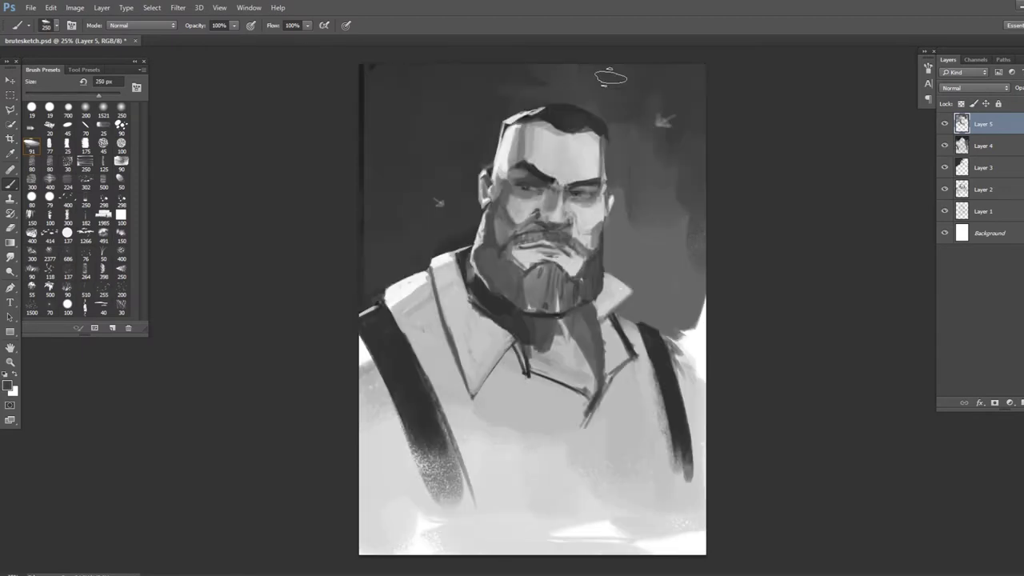
key(bracketleft)
drag(605, 153, 603, 184)
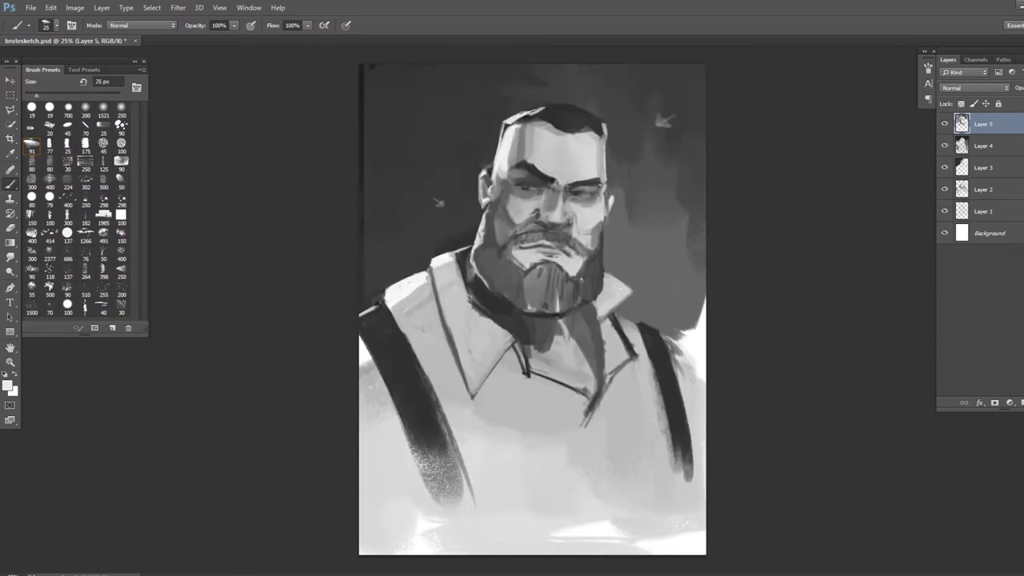
key(bracketright)
key(bracketright)
alt+click(552, 112)
drag(506, 124, 600, 112)
Refine the shading around the nose and far cheek with sampled greys using a 30 px brush.
key(h)
key(bracketleft)
key(bracketleft)
key(bracketleft)
key(bracketleft)
key(bracketleft)
key(bracketleft)
alt+click(513, 225)
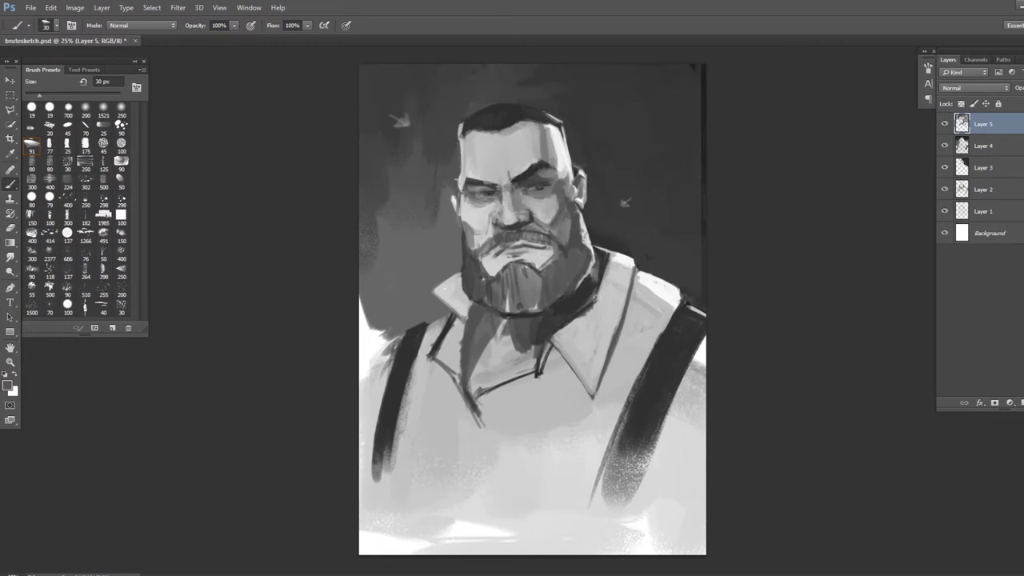
key(h)
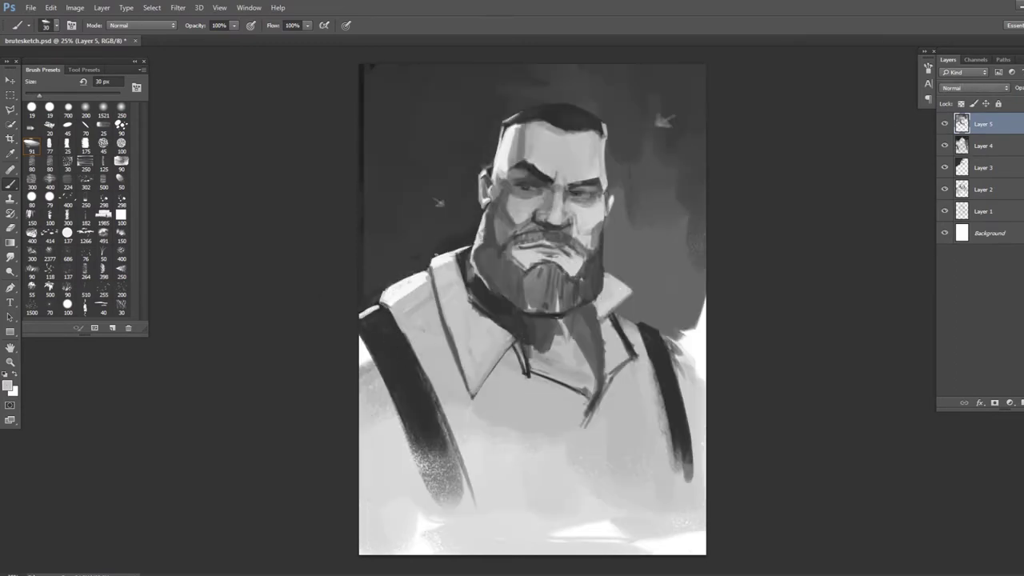
Lay a mid-grey shadow over the near collar and shoulder with a 125 px brush.
key(ctrl+minus)
key(h)
key(bracketright)
key(bracketright)
key(bracketright)
key(bracketright)
key(bracketright)
key(bracketright)
key(bracketright)
key(bracketright)
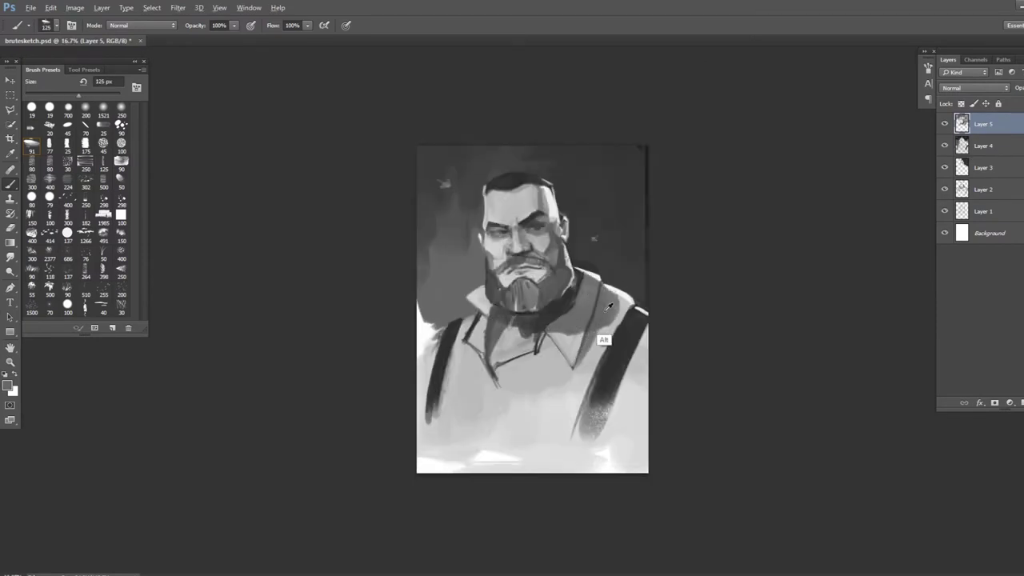
Paint a near-white rim light along the near shoulder's upper edge with a 45 px brush.
key(bracketleft)
key(bracketleft)
key(bracketleft)
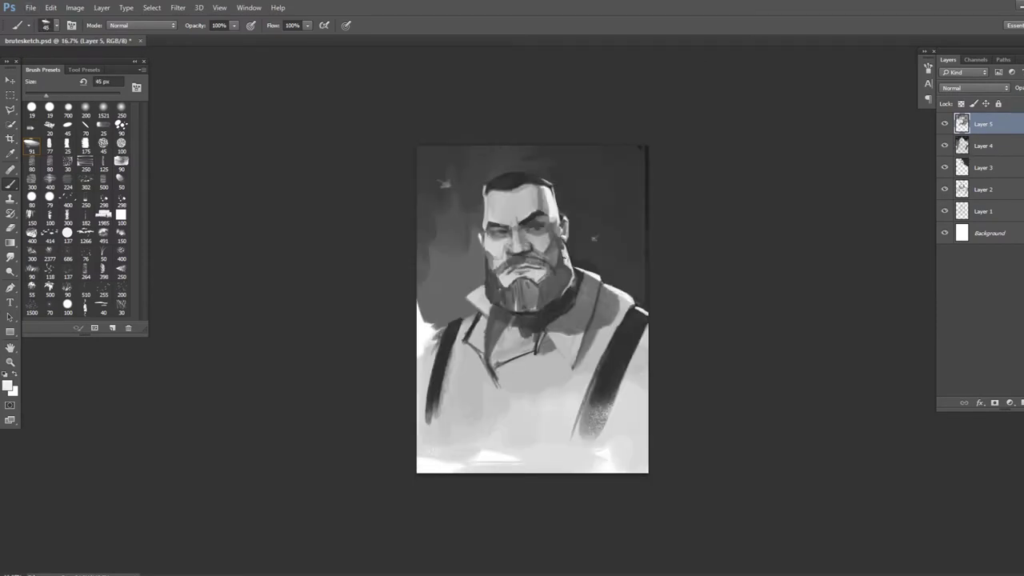
key(ctrl+plus)
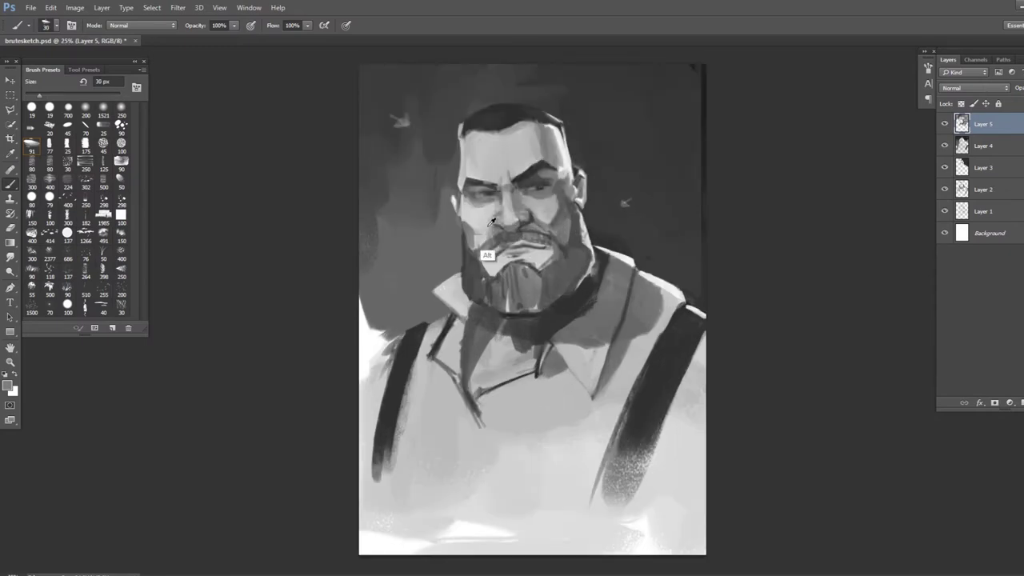
Unify the beard and chin into a darker grey mass, covering the lighter streaks.
key(bracketright)
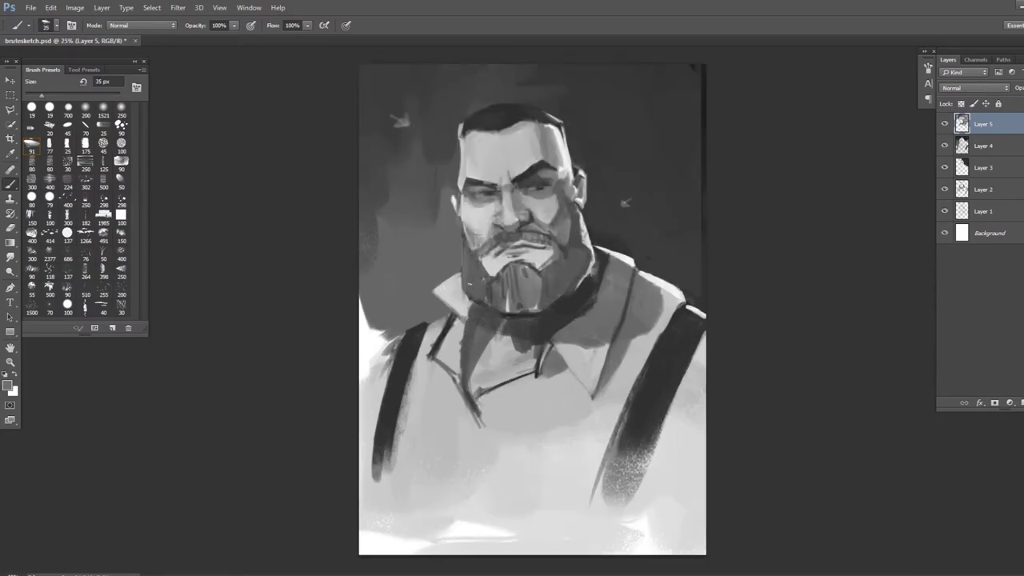
mouse_move(573, 236)
mouse_down()
mouse_move(552, 280)
mouse_move(516, 296)
mouse_move(581, 278)
mouse_up()
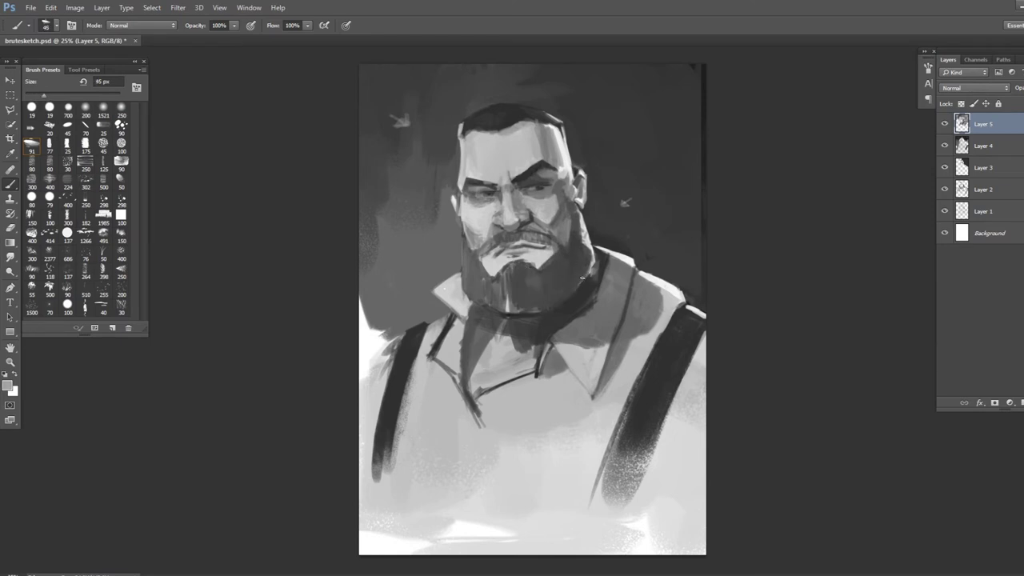
key(bracketright)
key(bracketright)
key(bracketright)
key(bracketright)
Add a near-white rim light along the near temple and ear with a 20 px brush.
key(h)
key(x)
key(bracketleft)
drag(504, 120, 493, 168)
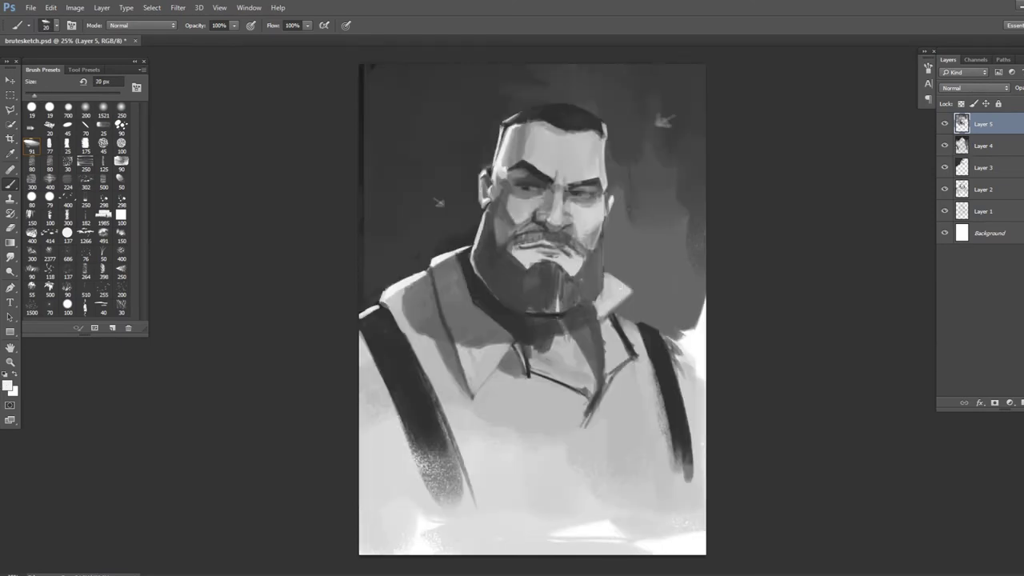
alt+click(481, 182)
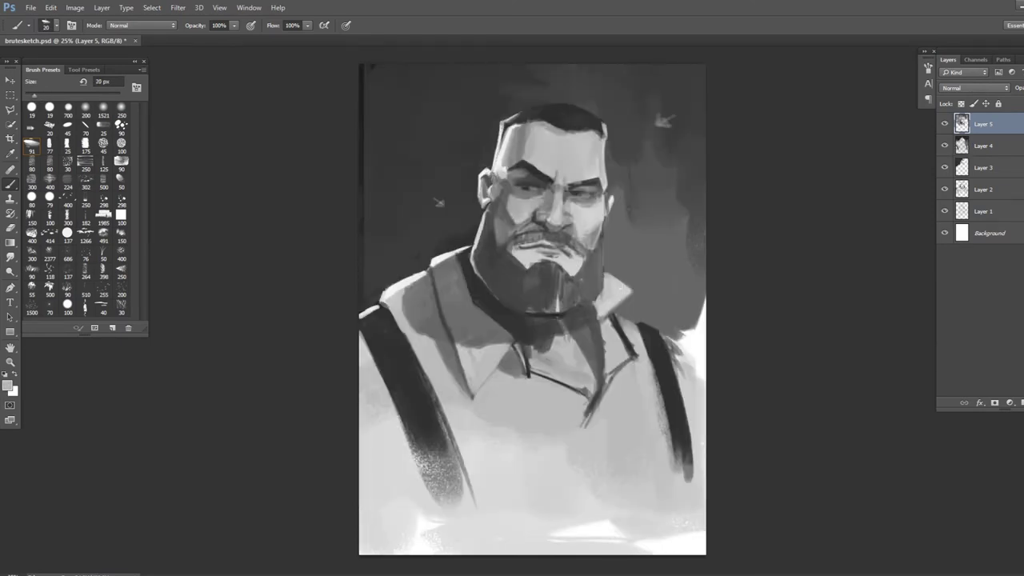
Darken the near cheek and paint a light band along the jaw below the ear with a 25 px brush.
key(r)
key(b)
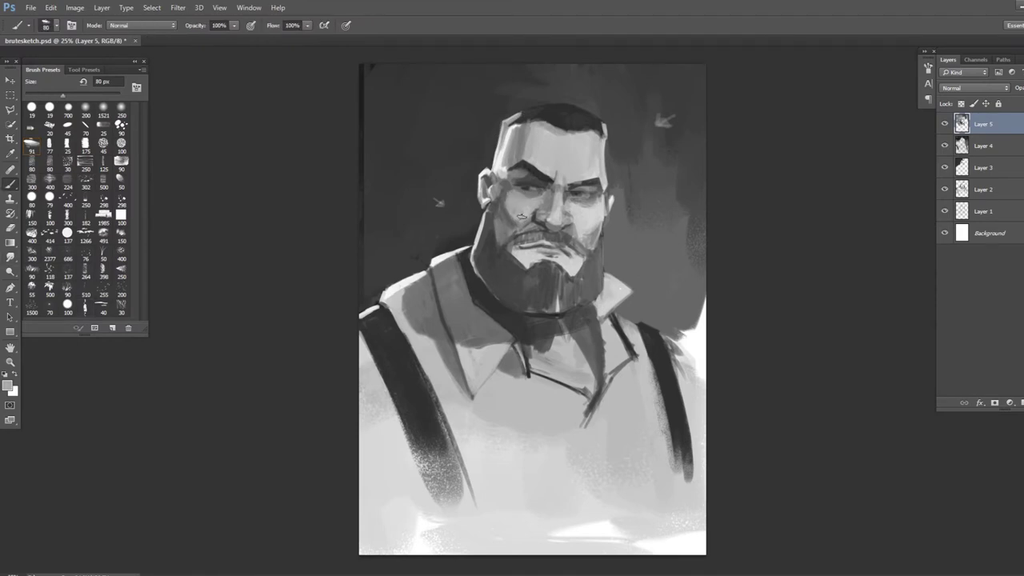
alt+click(483, 217)
key(bracketleft)
key(bracketleft)
key(bracketleft)
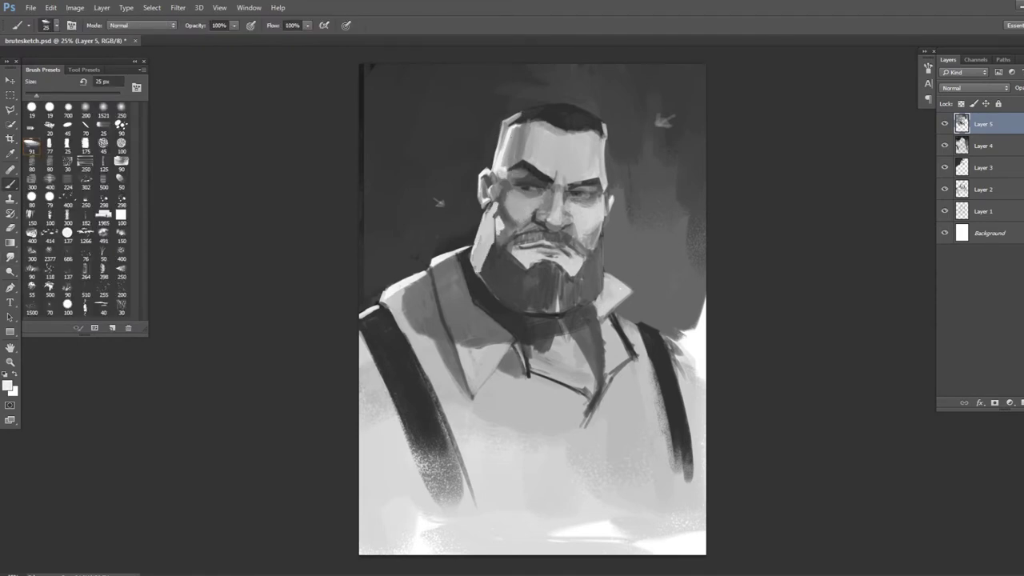
key(h)
key(r)
key(b)
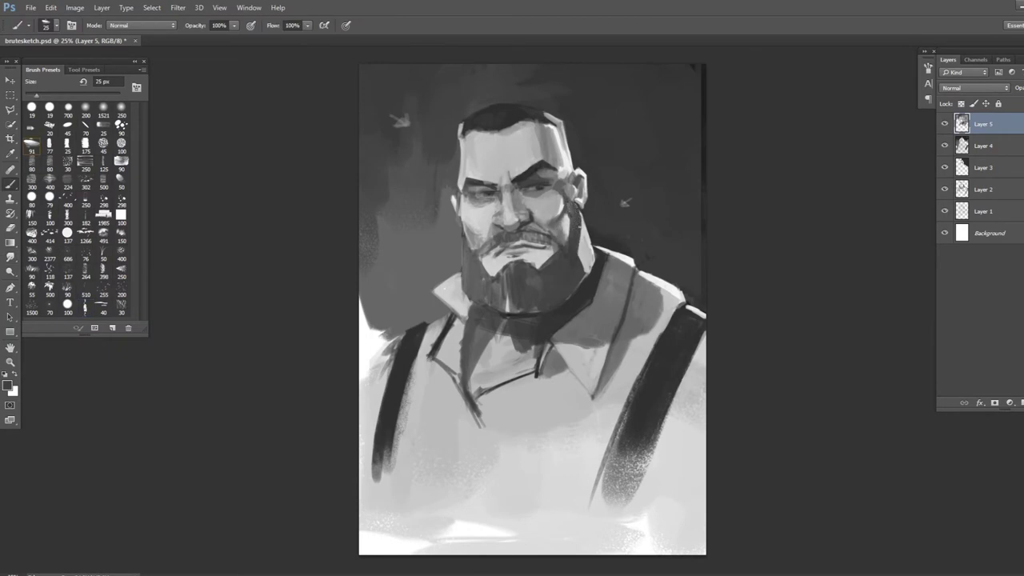
Trim the light jaw band to a thin rim with dark beard grey and lighten the near cheek.
key(h)
key(h)
key(bracketright)
key(bracketright)
key(bracketright)
key(bracketright)
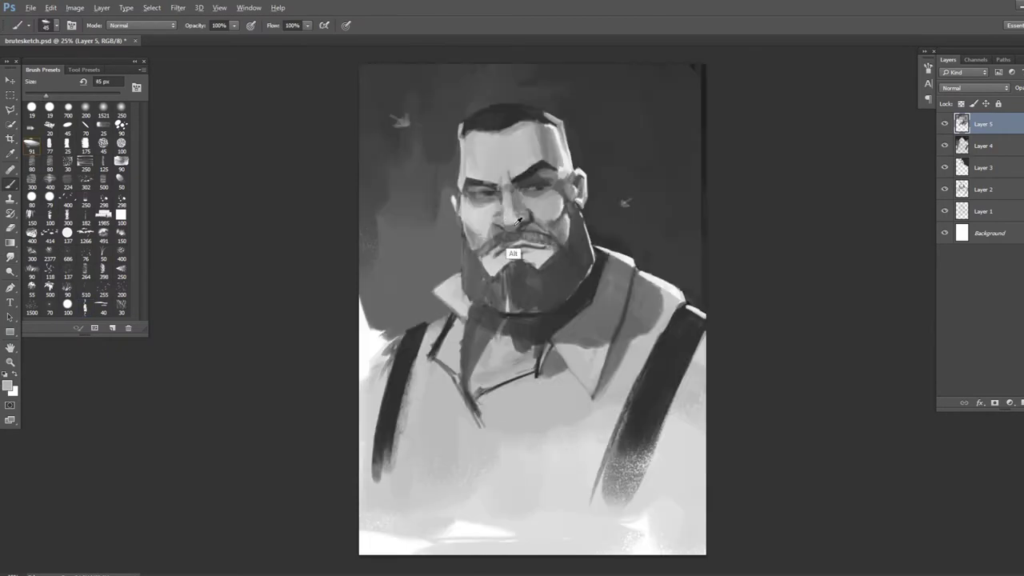
key(h)
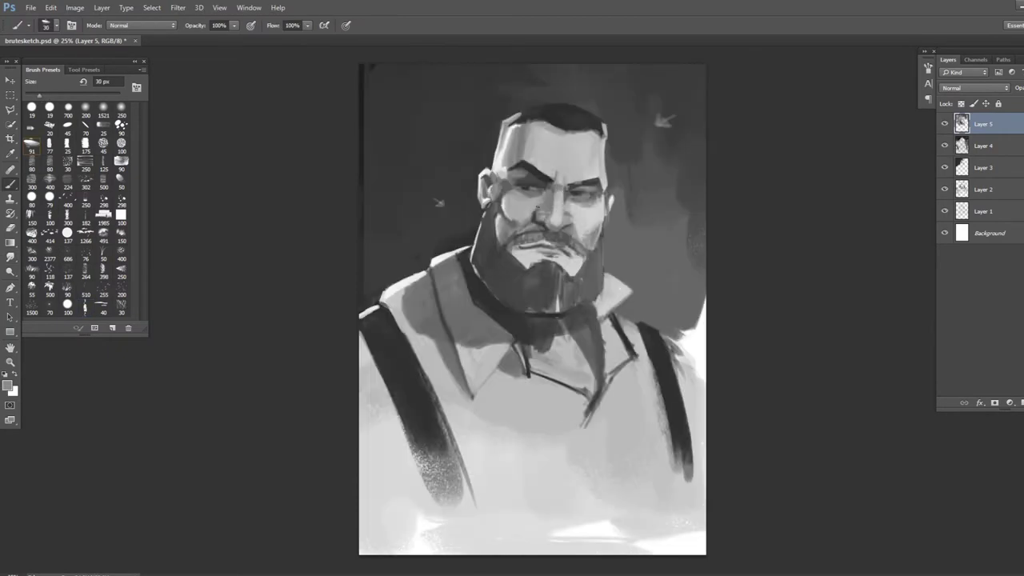
Model the near cheek and the nose with sampled greys.
key(bracketright)
key(bracketright)
key(bracketright)
alt+click(547, 200)
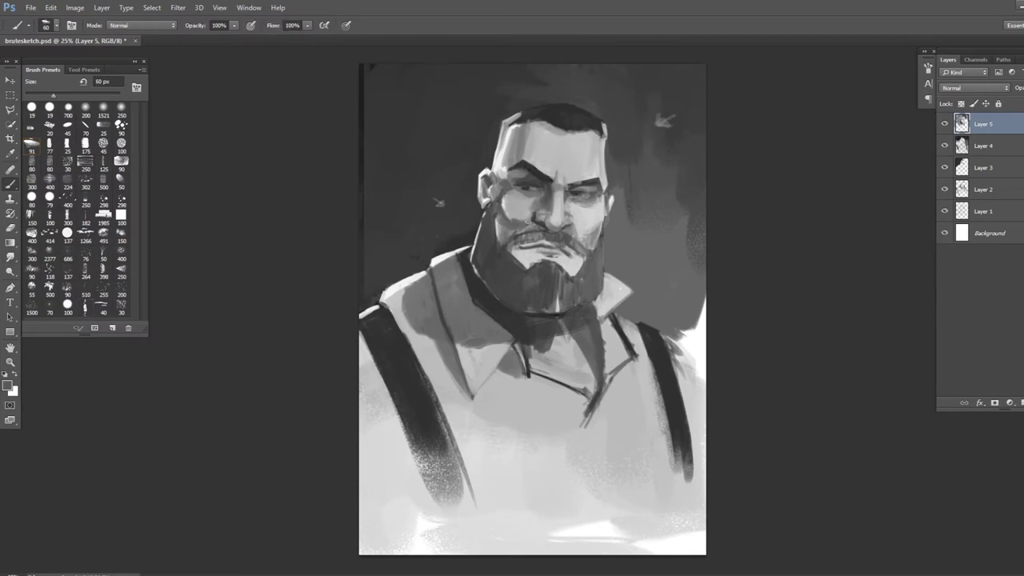
key(h)
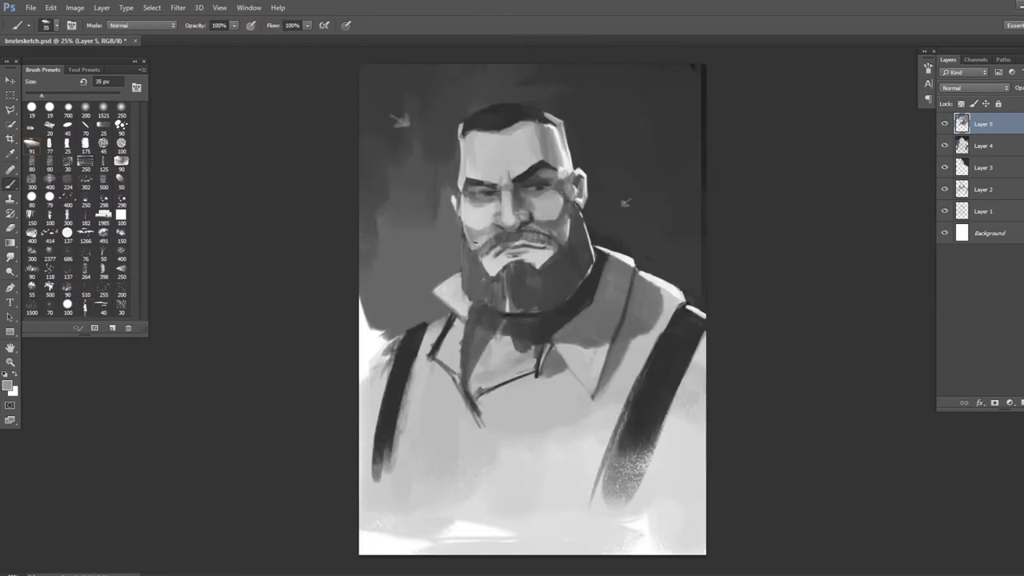
key(h)
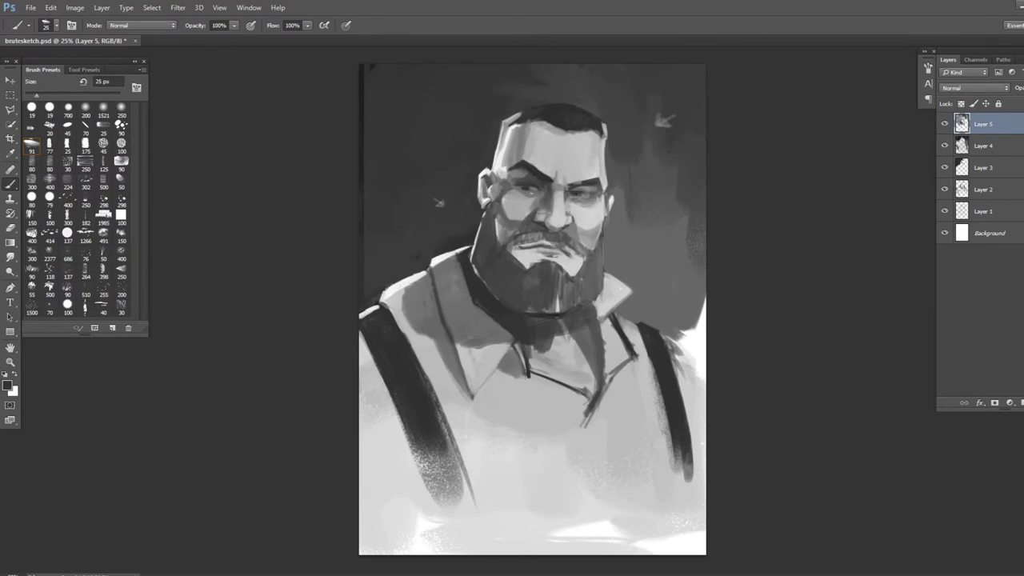
Shade the light chin areas around the mouth with mid-grey and darken the moustache.
drag(516, 281, 576, 264)
alt+click(577, 269)
key(bracketright)
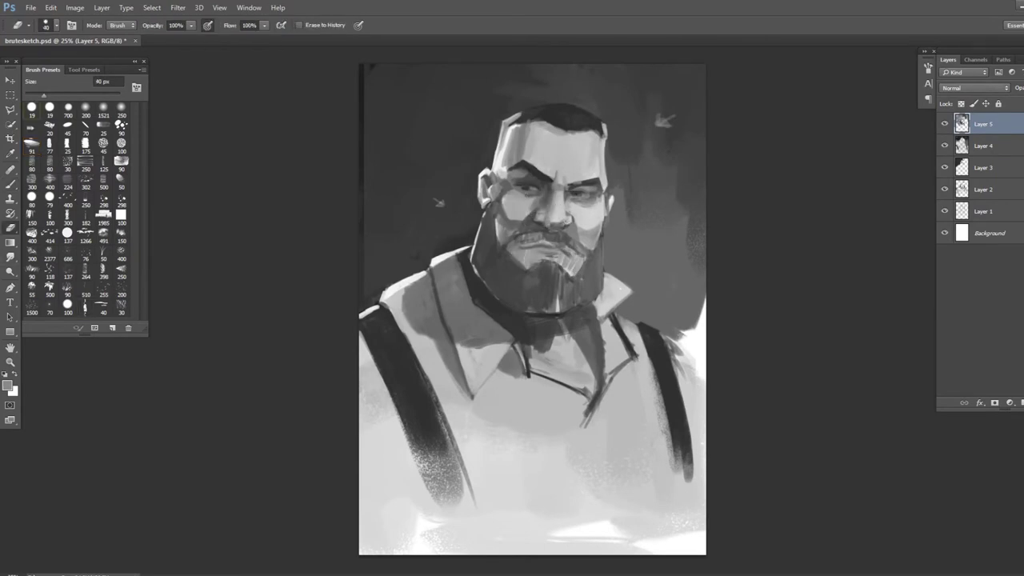
key(h)
key(bracketright)
mouse_move(526, 240)
mouse_down()
mouse_move(534, 271)
mouse_move(516, 264)
mouse_move(556, 284)
mouse_up()
mouse_move(516, 256)
mouse_down()
mouse_move(511, 283)
mouse_move(574, 274)
mouse_up()
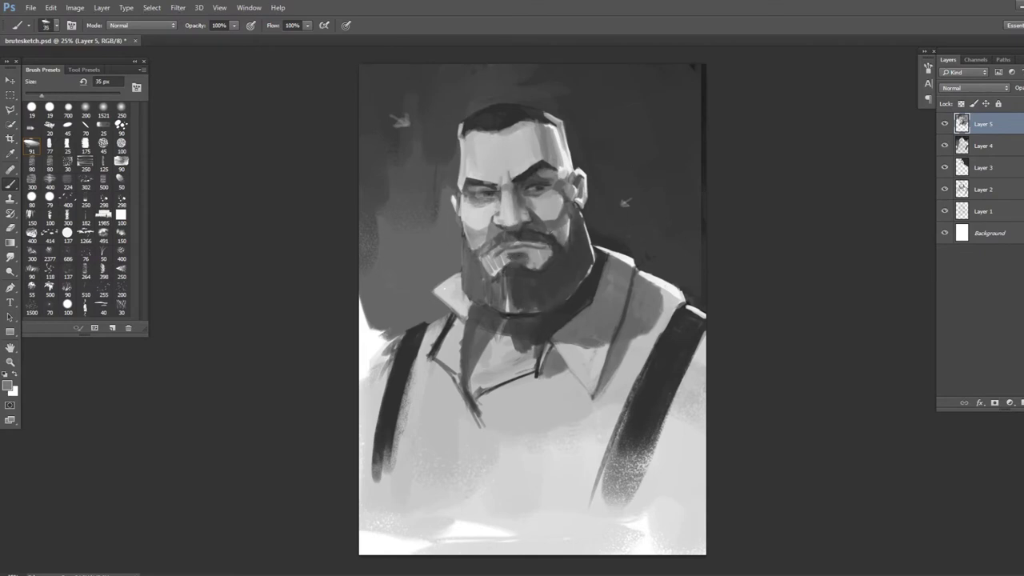
key(h)
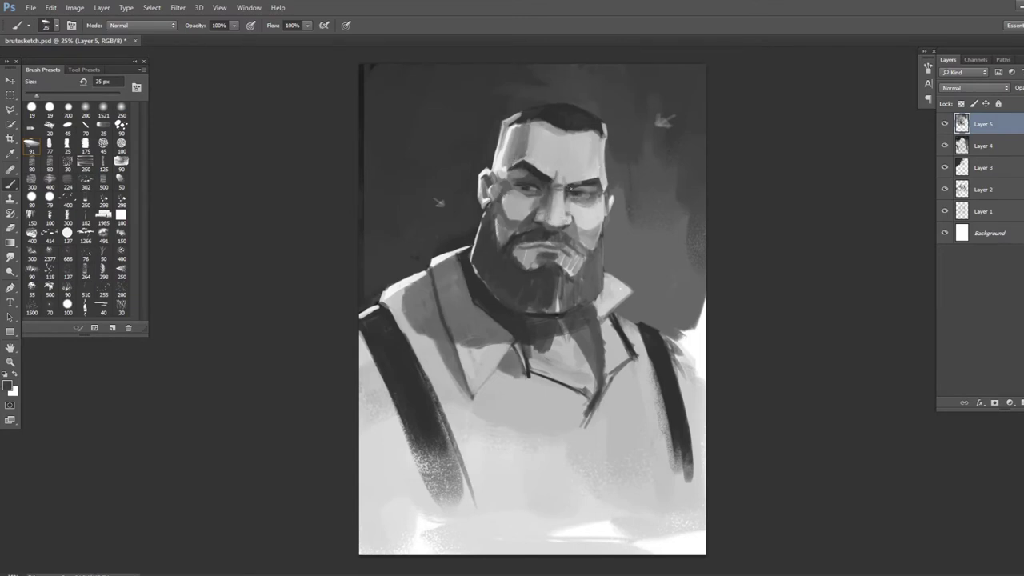
Darken the near side of the beard and sideburn with sampled greys, keeping the thin rim light along the jaw.
alt+click(598, 228)
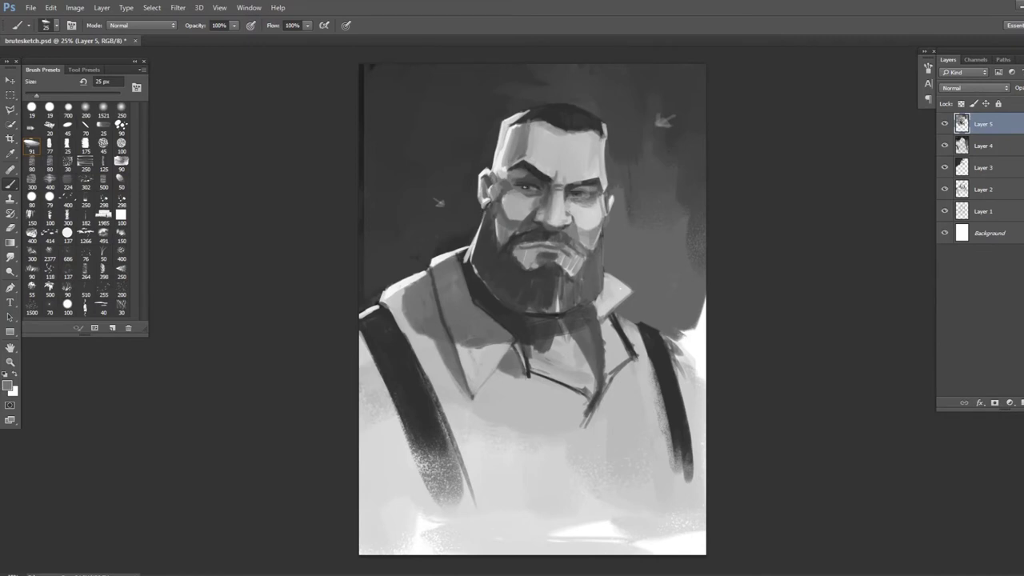
alt+click(539, 241)
key(bracketright)
mouse_move(490, 250)
mouse_down()
mouse_move(502, 285)
mouse_move(512, 266)
mouse_move(490, 276)
mouse_up()
key(ctrl+shift+h)
alt+click(525, 290)
key(bracketright)
key(bracketright)
key(bracketleft)
key(bracketleft)
key(bracketleft)
key(bracketleft)
key(bracketleft)
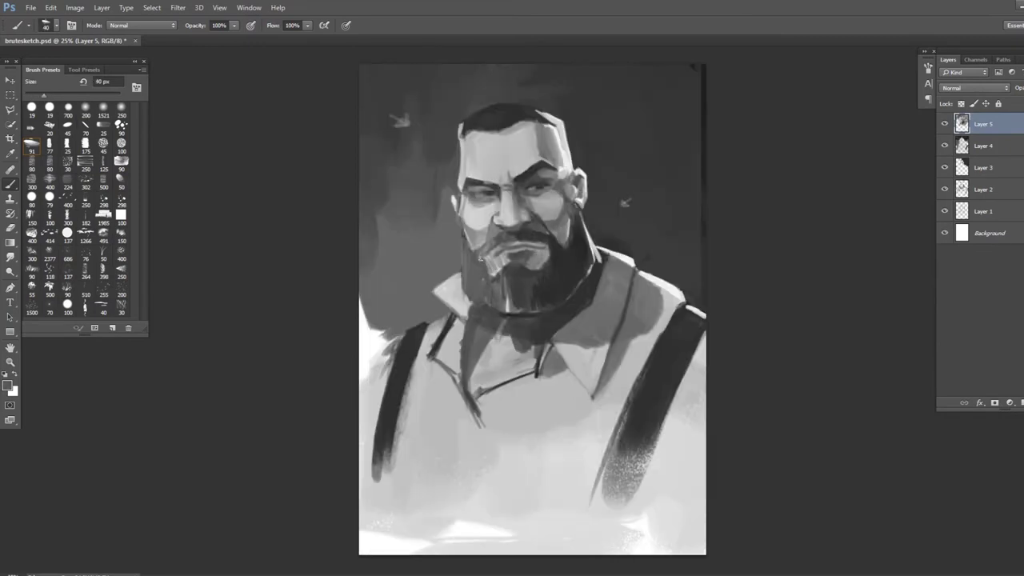
Darken the beard around the mouth and paint out the hard outline along its lower edge.
key(ctrl+shift+h)
key(bracketleft)
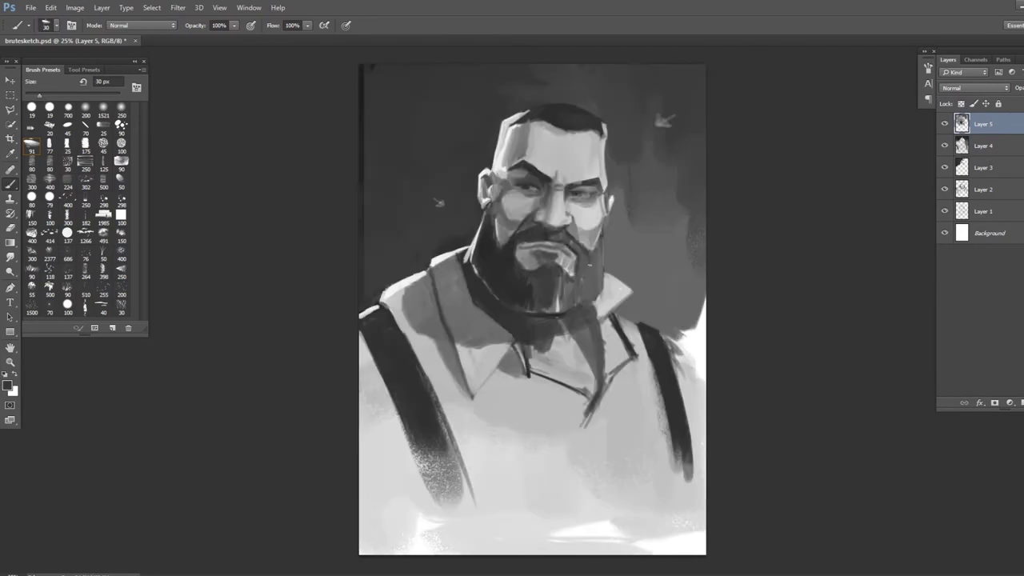
key(bracketleft)
key(bracketleft)
key(bracketleft)
key(bracketleft)
drag(528, 308, 560, 312)
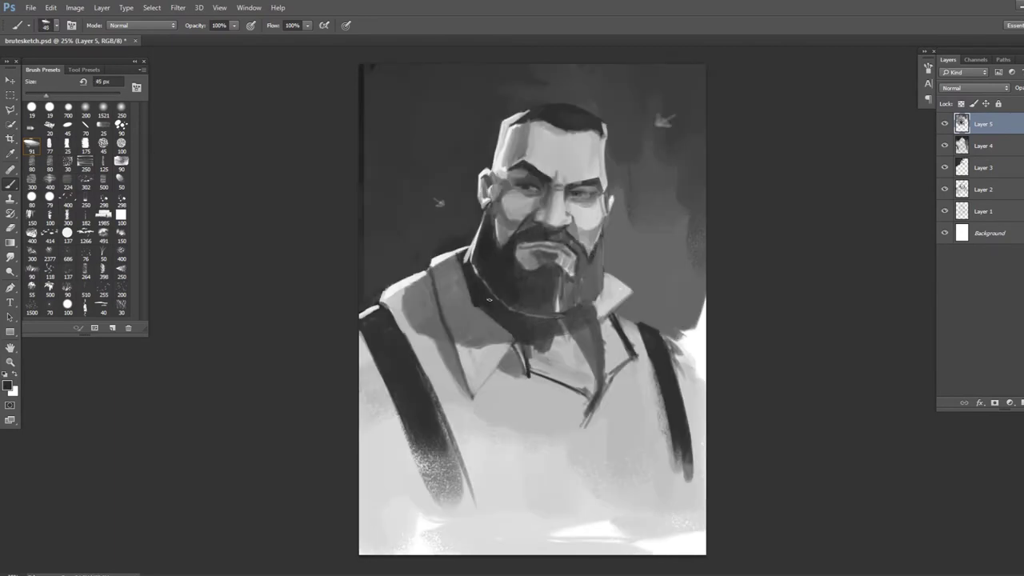
Deepen the neck shadow beneath the beard and inside the collar with a 45 px brush.
drag(489, 300, 592, 384)
key(bracketleft)
key(ctrl+shift+h)
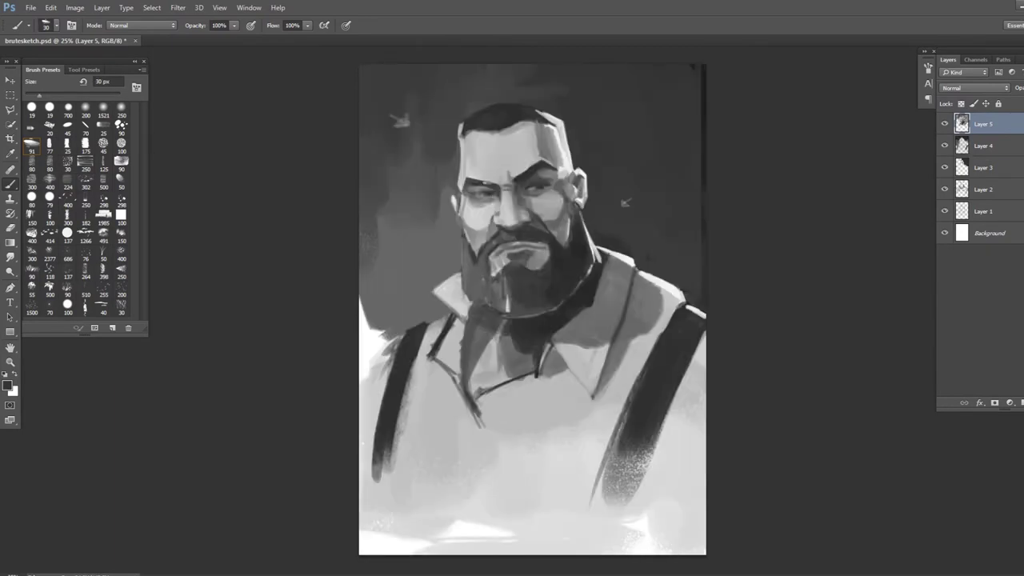
Reshape the near hairline with dark grey, rounding the hair from the crown down to the temple.
alt+click(541, 196)
key(bracketleft)
key(bracketleft)
key(bracketleft)
key(bracketleft)
key(bracketleft)
key(bracketleft)
key(bracketleft)
key(bracketleft)
alt+click(552, 120)
drag(544, 120, 563, 138)
mouse_move(532, 116)
mouse_down()
mouse_move(563, 143)
mouse_move(492, 132)
mouse_move(504, 119)
mouse_move(491, 160)
mouse_up()
Blend the forehead's side plane into the near hairline with sampled greys using a 25 px brush.
key(ctrl+shift+h)
alt+click(497, 130)
key(bracketright)
key(bracketright)
key(bracketright)
key(bracketright)
alt+click(516, 120)
alt+click(535, 131)
key(ctrl+shift+h)
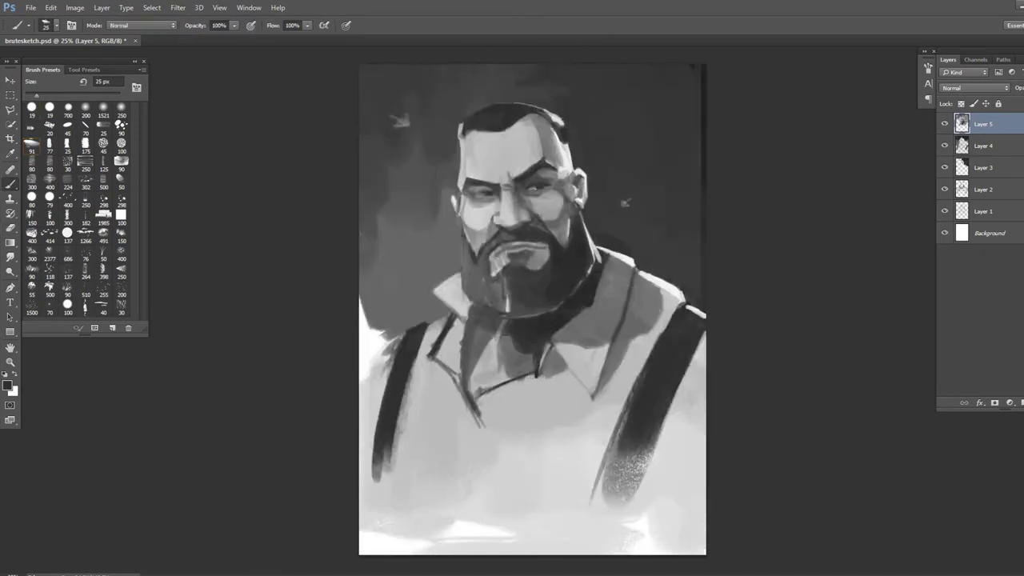
Clean up the far side of the forehead and extend the dark hair at the far temple.
key(ctrl+shift+h)
alt+click(544, 160)
drag(604, 132, 605, 172)
key(ctrl+shift+h)
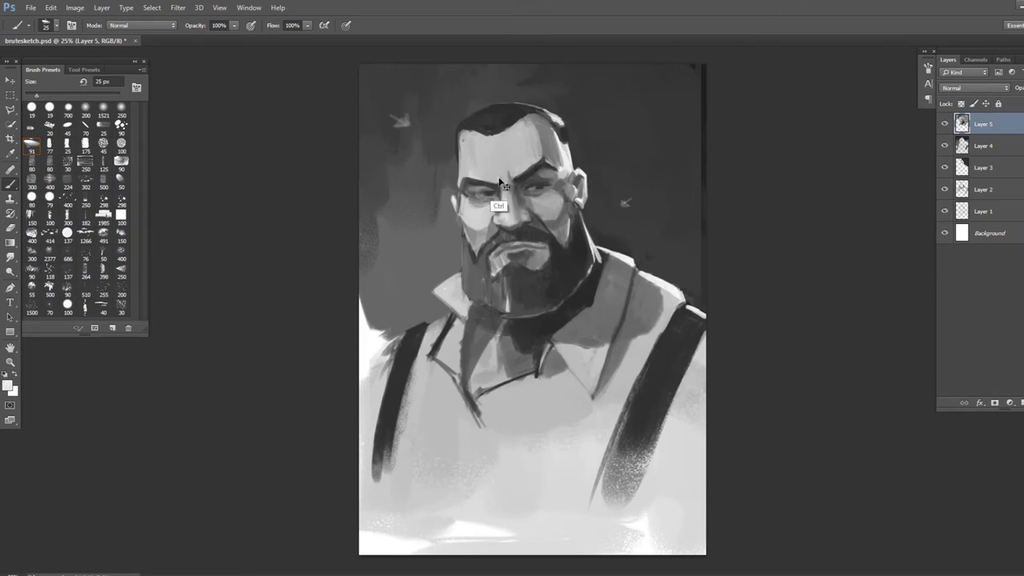
Brighten the far cheek and the chin patch beside the mouth with near-white, and set the brush opacity to 10%.
key(ctrl+shift+h)
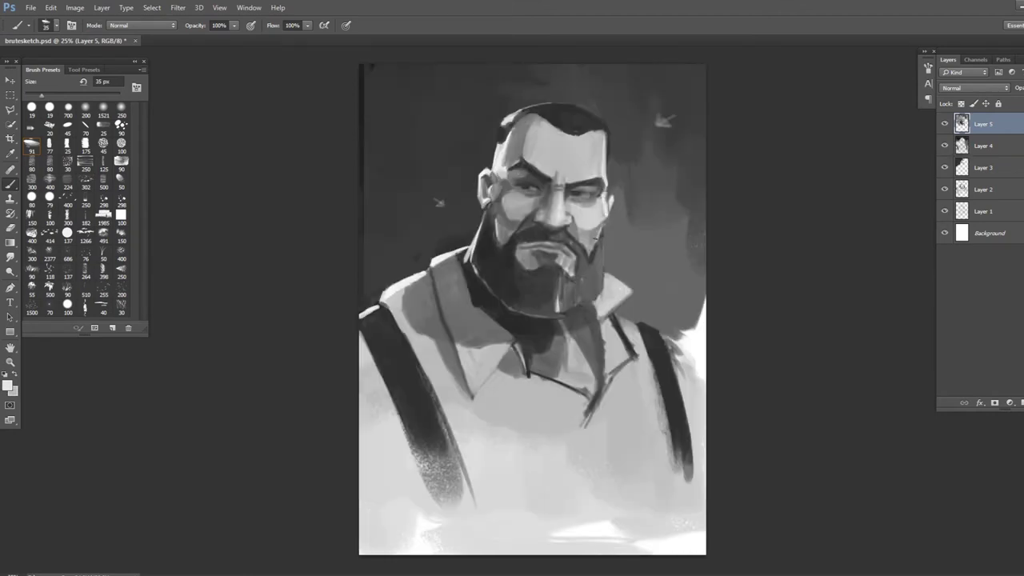
key(1)
key(ctrl+shift+h)
key(ctrl+shift+h)
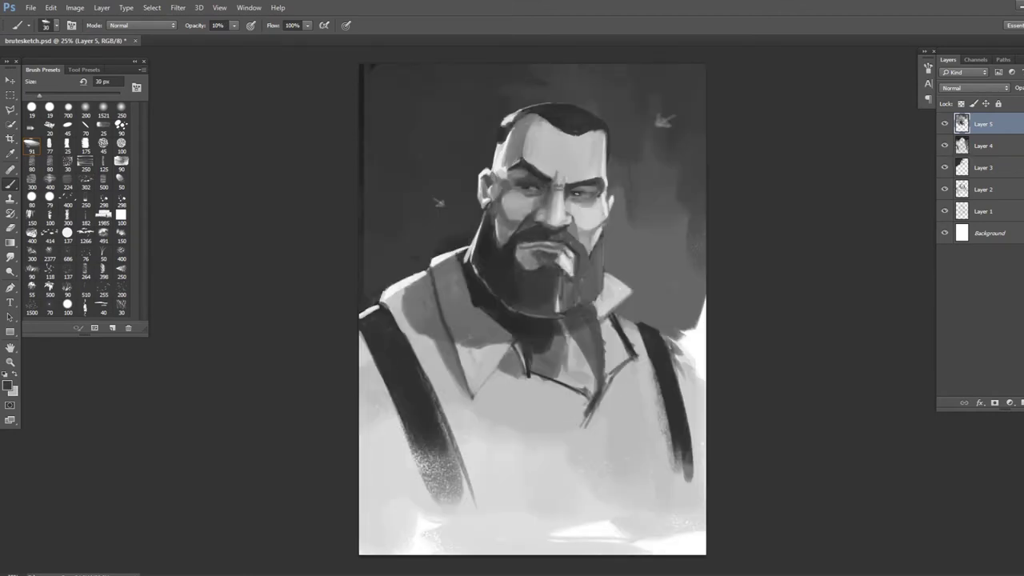
Blend the far cheek and the far side of the beard with sampled greys.
key(bracketleft)
alt+click(587, 263)
mouse_move(592, 284)
mouse_down()
mouse_move(598, 250)
mouse_move(559, 307)
mouse_move(569, 307)
mouse_up()
key(bracketleft)
alt+click(565, 240)
drag(594, 230, 590, 248)
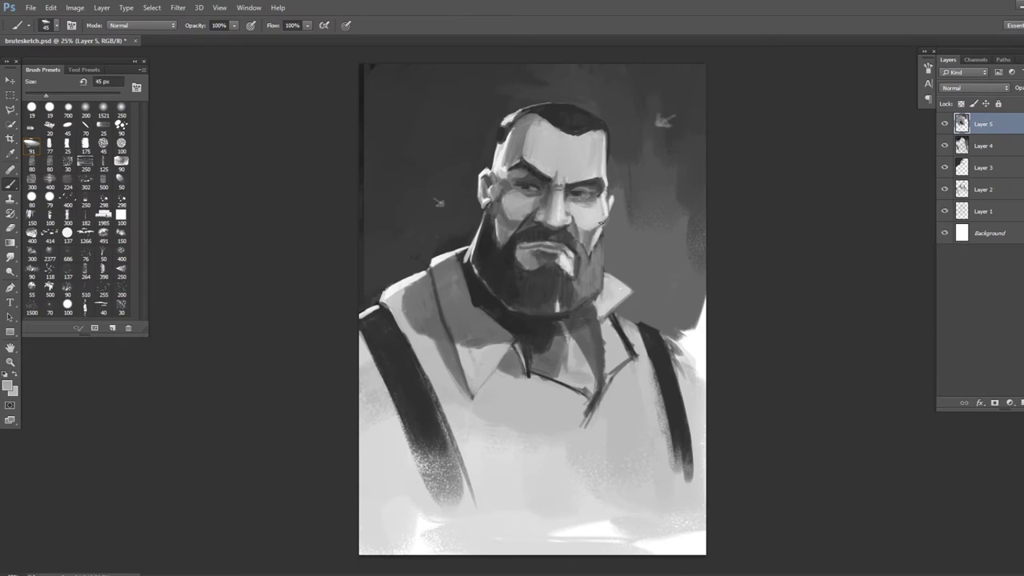
Mirror the canvas horizontally to check the face, and refine the far jaw edge and the nose with sampled greys.
key(ctrl+shift+h)
key(bracketleft)
key(bracketright)
key(bracketright)
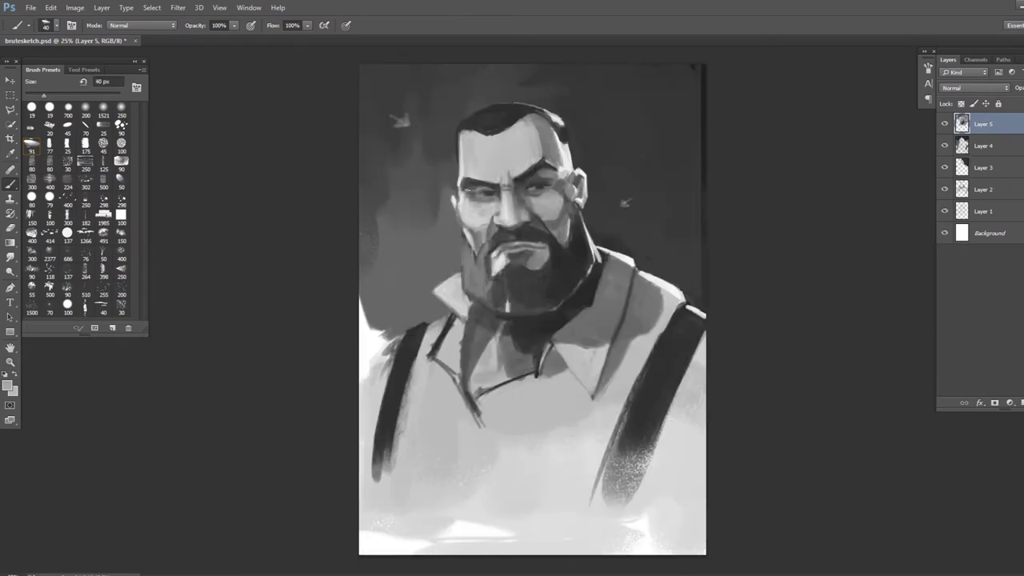
mouse_move(461, 242)
mouse_down()
mouse_move(478, 213)
mouse_move(483, 245)
mouse_up()
alt+click(480, 228)
mouse_move(516, 203)
mouse_down()
mouse_move(524, 224)
mouse_move(519, 195)
mouse_up()
alt+click(512, 224)
key(7)
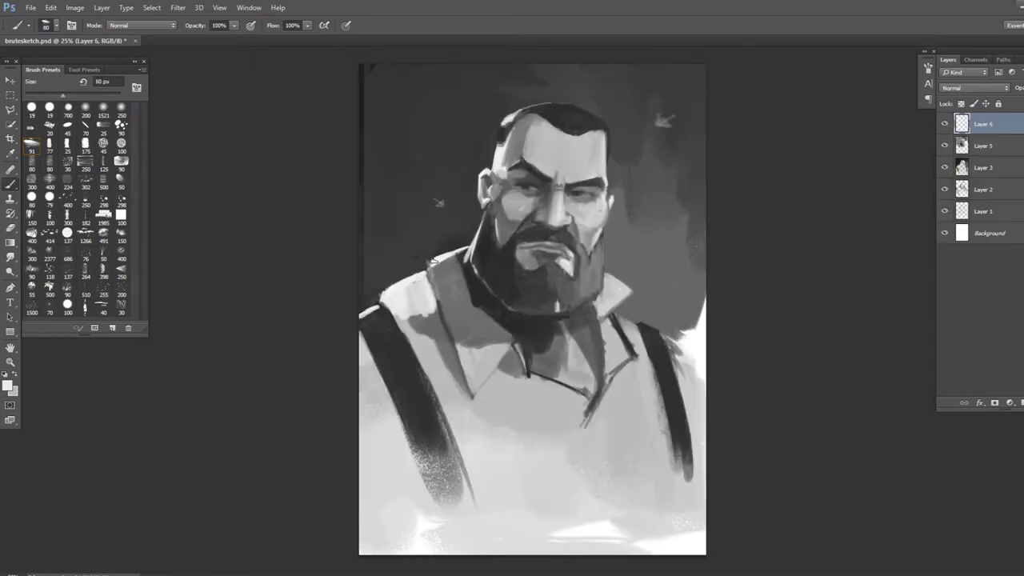
Try a broader near-white rim light over the collar, neck and near side of the head on a new layer.
mouse_move(434, 260)
mouse_down()
mouse_move(455, 271)
mouse_move(480, 232)
mouse_up()
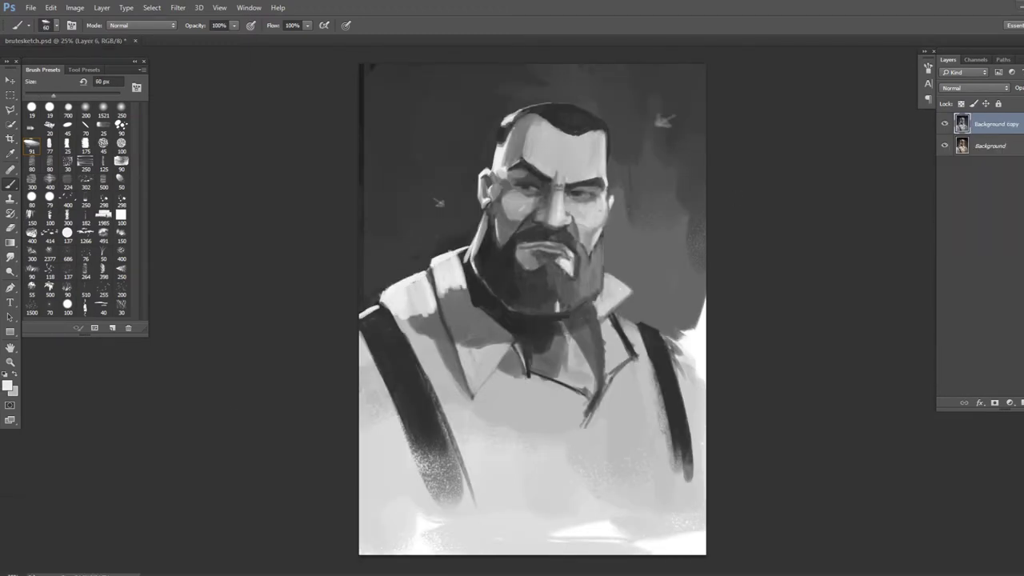
drag(480, 264, 483, 220)
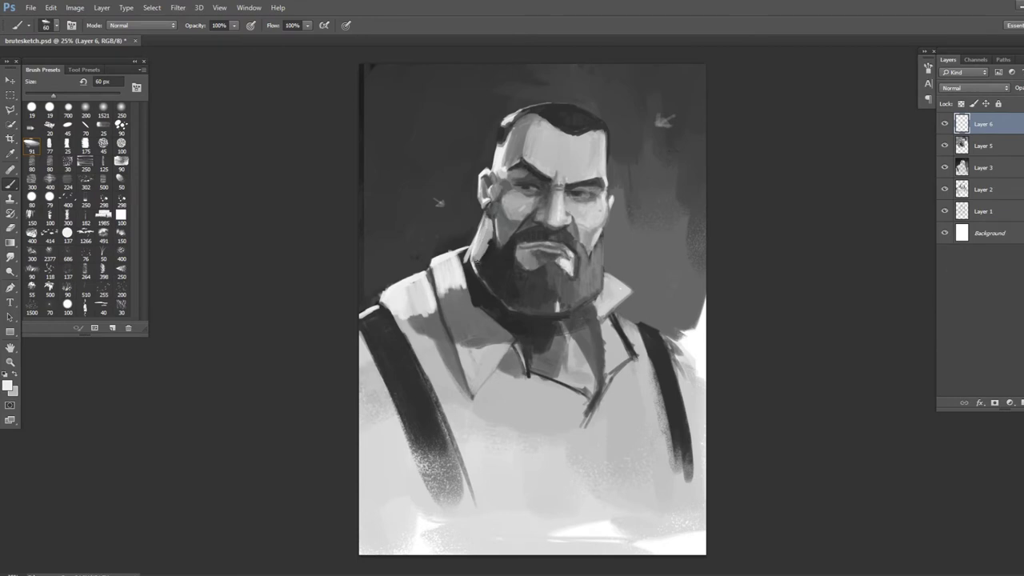
mouse_move(483, 288)
mouse_down()
mouse_move(485, 224)
mouse_move(509, 128)
mouse_move(499, 120)
mouse_up()
Try shading the forehead, near cheek and far eye area with a darker mid grey.
key(bracketleft)
key(bracketright)
mouse_move(505, 217)
mouse_down()
mouse_move(534, 190)
mouse_move(573, 119)
mouse_up()
drag(531, 160, 605, 120)
drag(551, 230, 600, 194)
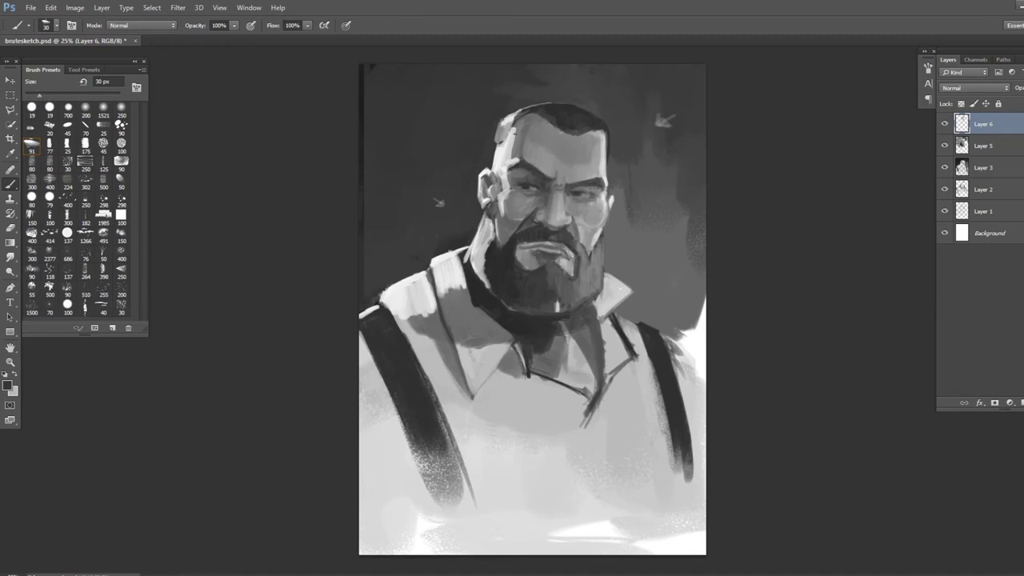
Try blending the near temple, ear edge and forehead side plane with sampled greys using a 45 px brush.
alt+click(520, 132)
drag(492, 229, 501, 178)
alt+click(508, 184)
key(bracketright)
key(bracketright)
key(bracketright)
alt+click(519, 156)
drag(512, 120, 522, 168)
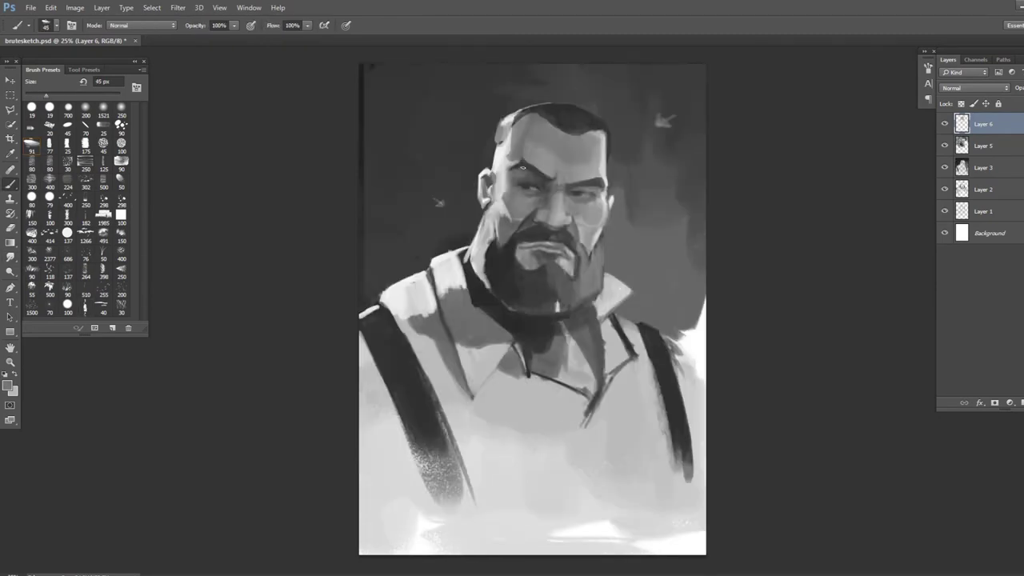
Try shading the far eye socket and far cheek with sampled mid greys.
alt+click(550, 200)
alt+click(590, 192)
alt+click(602, 204)
key(bracketright)
key(bracketright)
key(bracketright)
key(bracketright)
alt+click(589, 206)
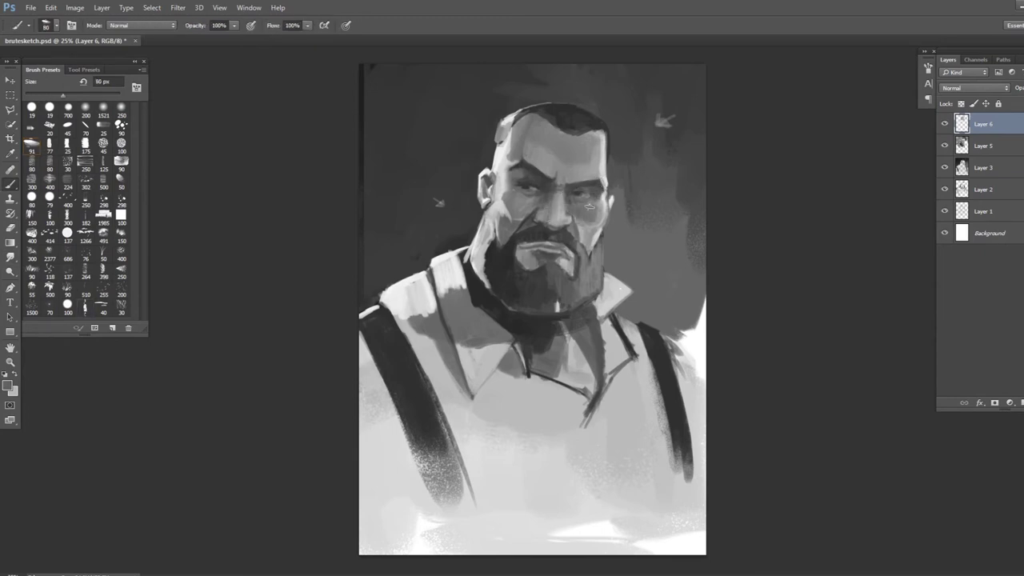
alt+click(589, 206)
key(bracketleft)
key(bracketleft)
key(bracketleft)
key(bracketleft)
drag(590, 210, 596, 236)
Try lighting the far side of the face and beard with light grey.
alt+click(601, 204)
key(bracketright)
key(bracketright)
key(bracketright)
mouse_move(602, 197)
mouse_down()
mouse_move(595, 272)
mouse_move(576, 306)
mouse_up()
key(bracketright)
alt+click(605, 210)
alt+click(598, 240)
alt+click(592, 248)
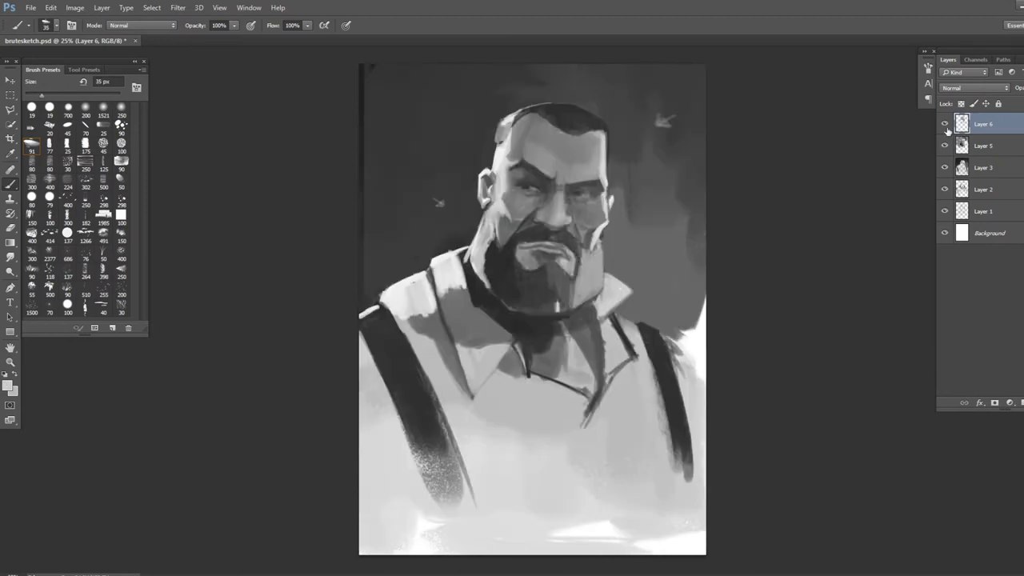
Hide Layer 6 and erase the dark hair at the back of the head on Layer 5.
click(945, 124)
click(982, 146)
key(e)
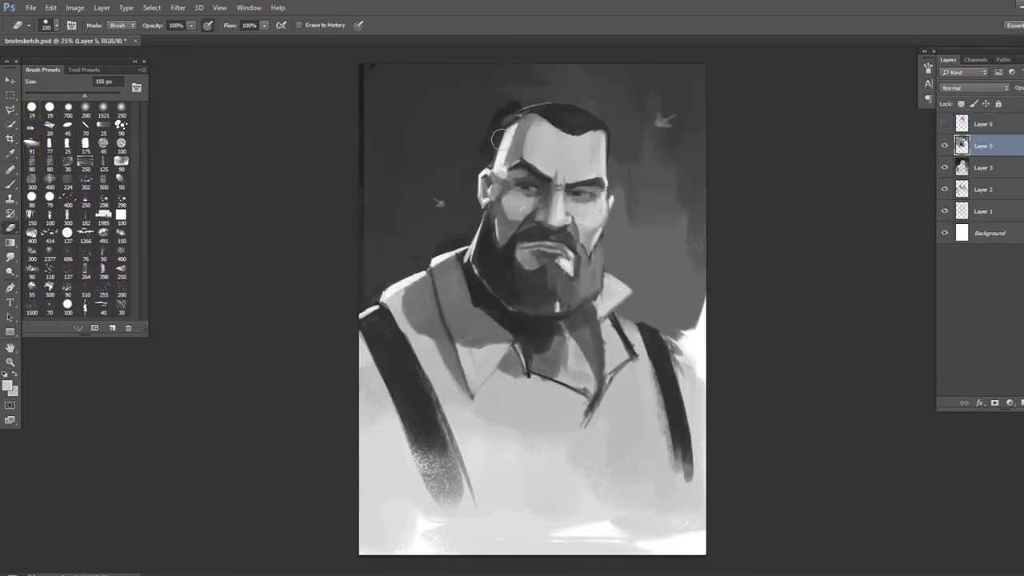
drag(504, 104, 464, 164)
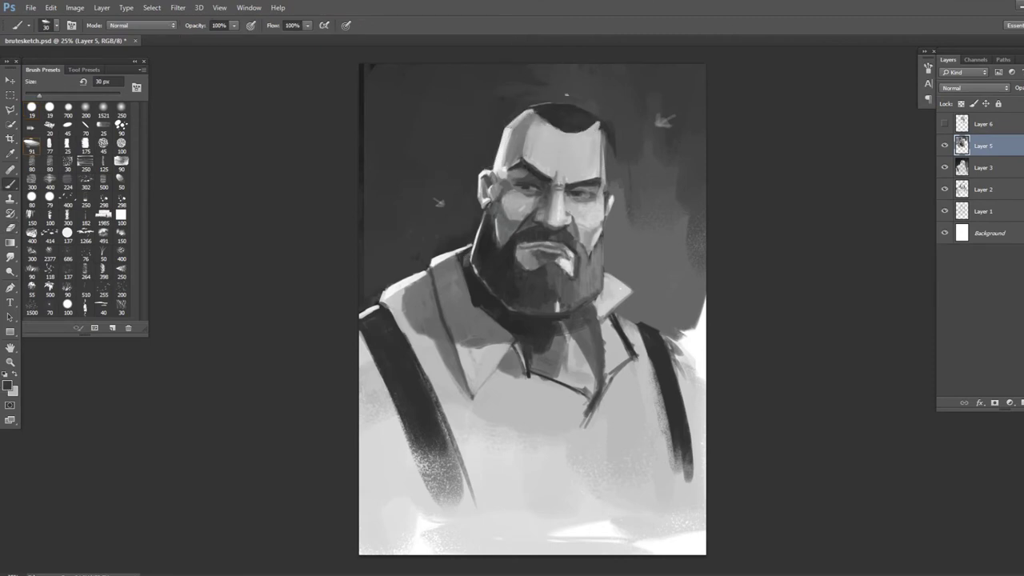
Check the underlying sketch and repaint the top hair with a pointed hairline on new layers merged into one.
drag(944, 145, 944, 190)
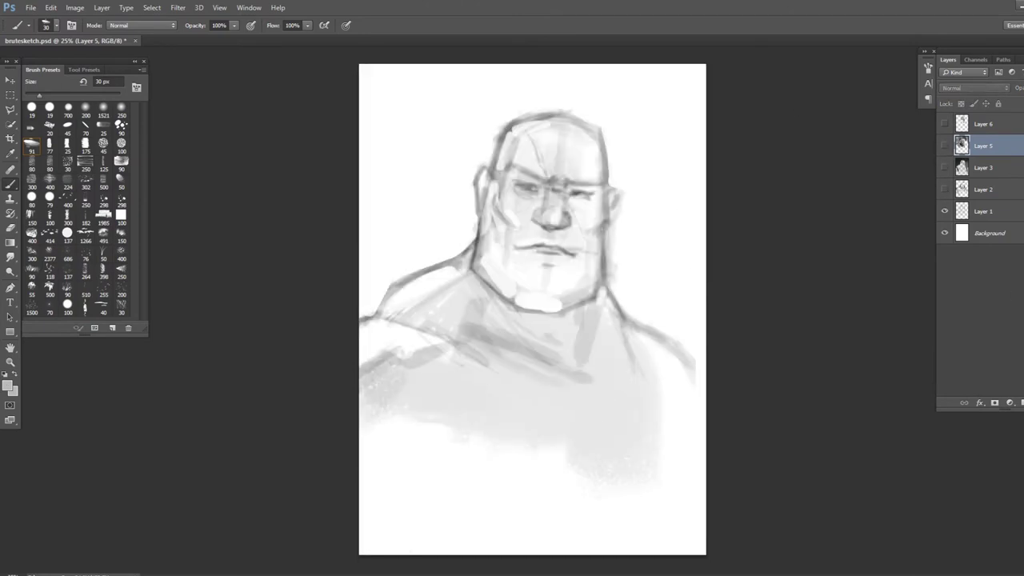
key(ctrl+shift+alt+n)
key(d)
key(bracketright)
key(bracketright)
key(bracketright)
key(bracketright)
key(bracketright)
mouse_move(503, 130)
mouse_down()
mouse_move(489, 181)
mouse_move(608, 190)
mouse_move(587, 144)
mouse_move(484, 202)
mouse_up()
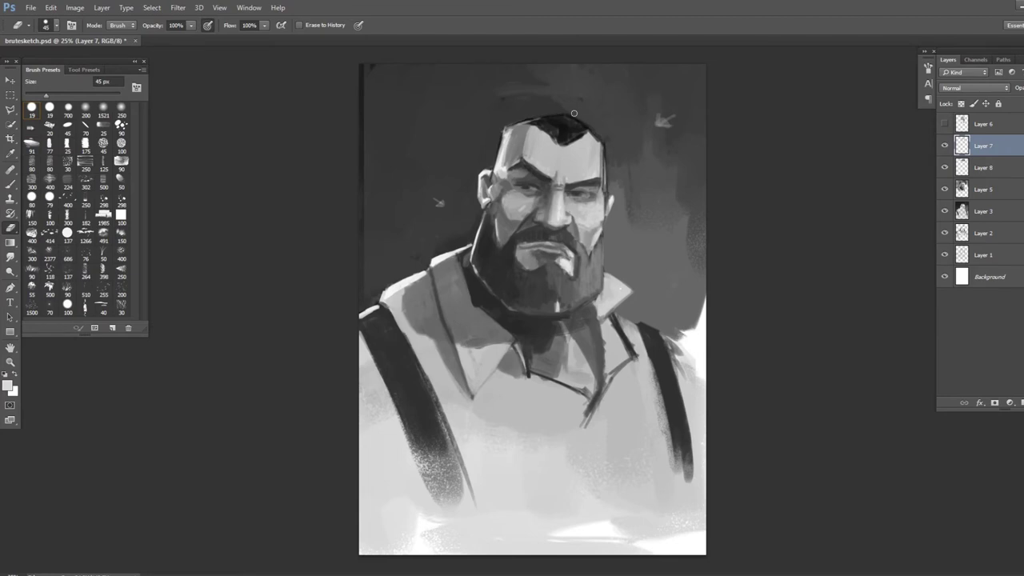
key(ctrl+e)
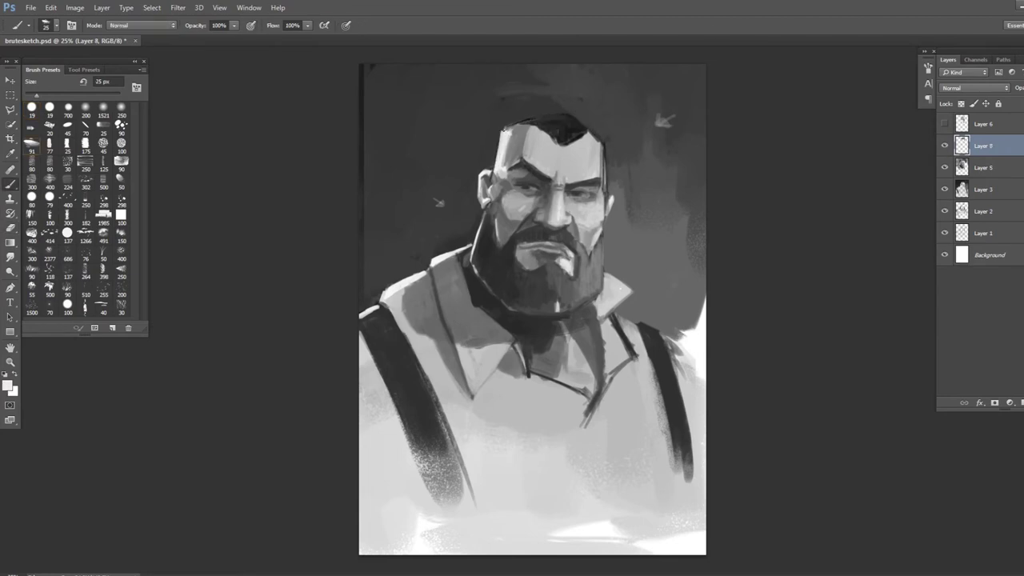
Paint the near side of the head dark grey from the crown to the beard with a 40 px brush.
key(bracketright)
key(bracketright)
key(bracketright)
alt+click(569, 145)
drag(603, 147, 603, 194)
drag(469, 149, 495, 136)
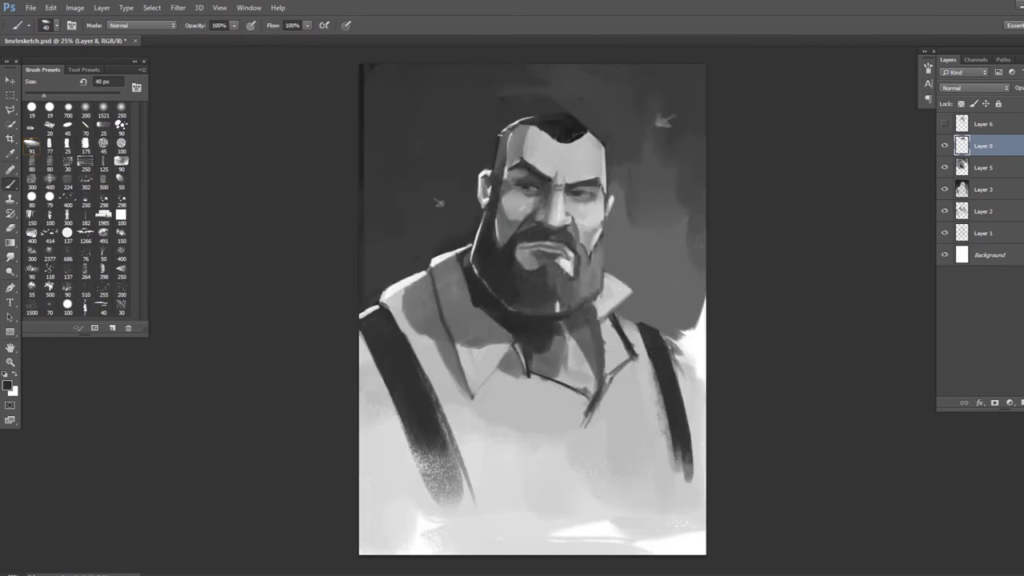
click(534, 121)
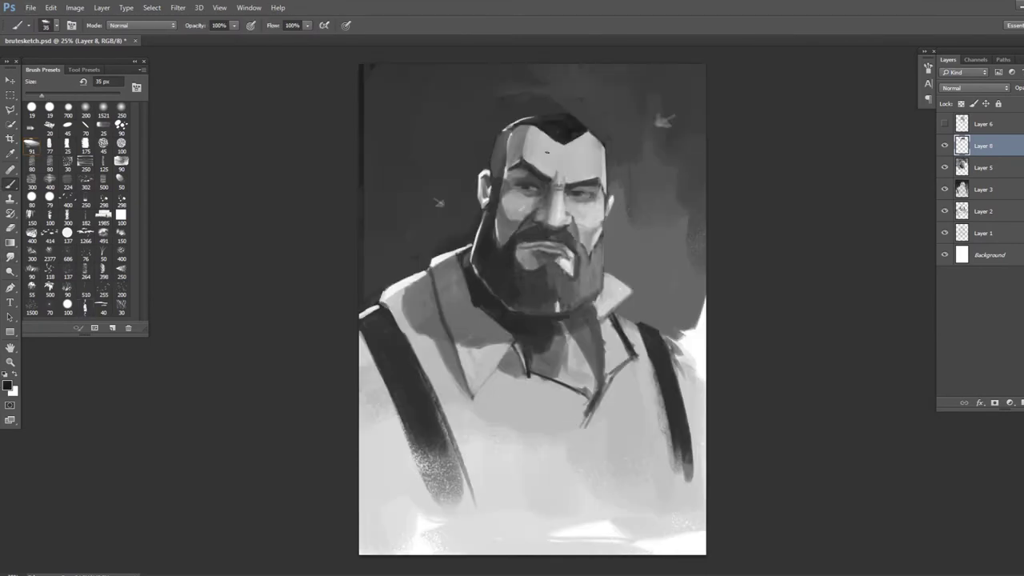
Sharpen the pointed hairline over the forehead and draw a dark hair edge down the far temple.
key(bracketleft)
drag(566, 126, 600, 130)
drag(606, 156, 608, 197)
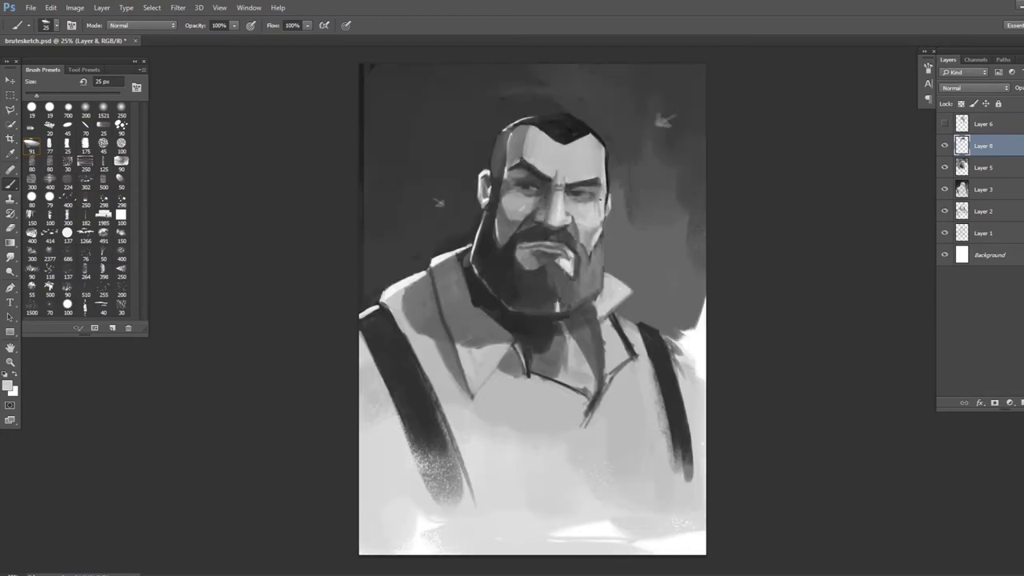
key(bracketright)
key(bracketright)
key(bracketright)
key(bracketright)
key(bracketright)
alt+click(574, 123)
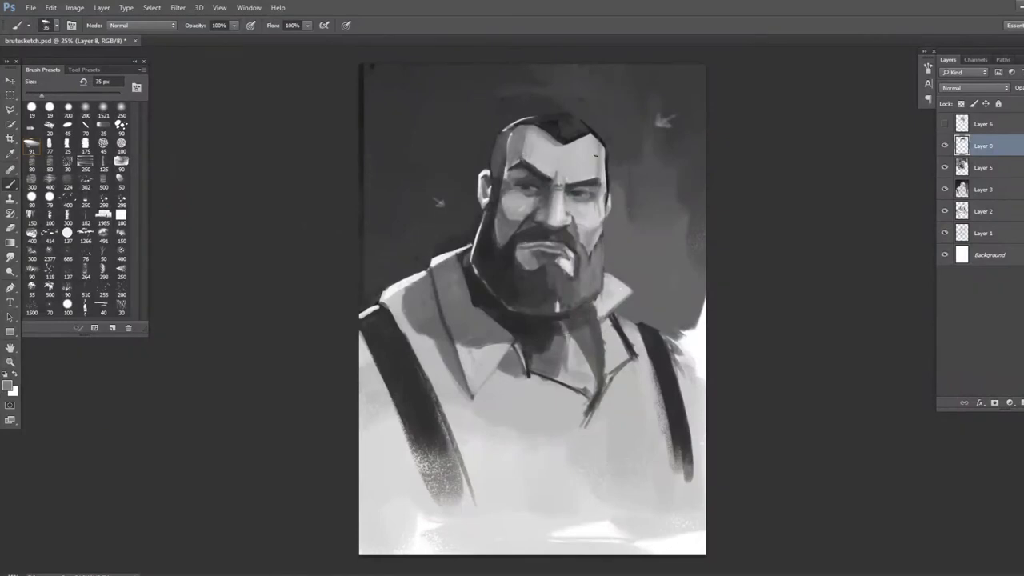
Repaint the near side of the head light grey, keeping a dark strip of hair at the temple.
key(bracketright)
key(bracketright)
key(bracketright)
key(bracketright)
key(bracketright)
key(bracketright)
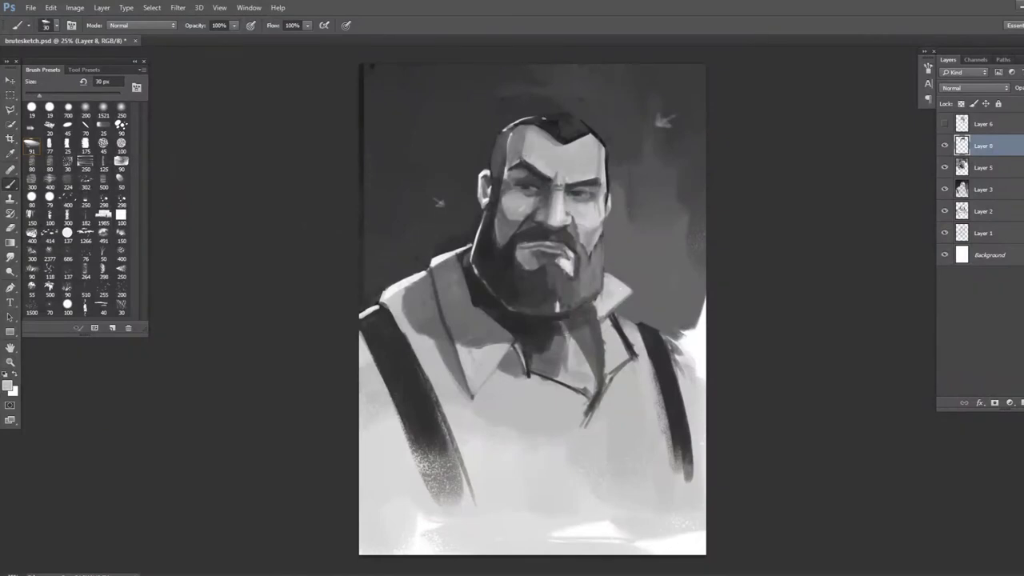
key(bracketright)
key(bracketright)
key(bracketright)
key(bracketright)
key(bracketleft)
key(bracketleft)
key(bracketleft)
key(bracketleft)
key(bracketleft)
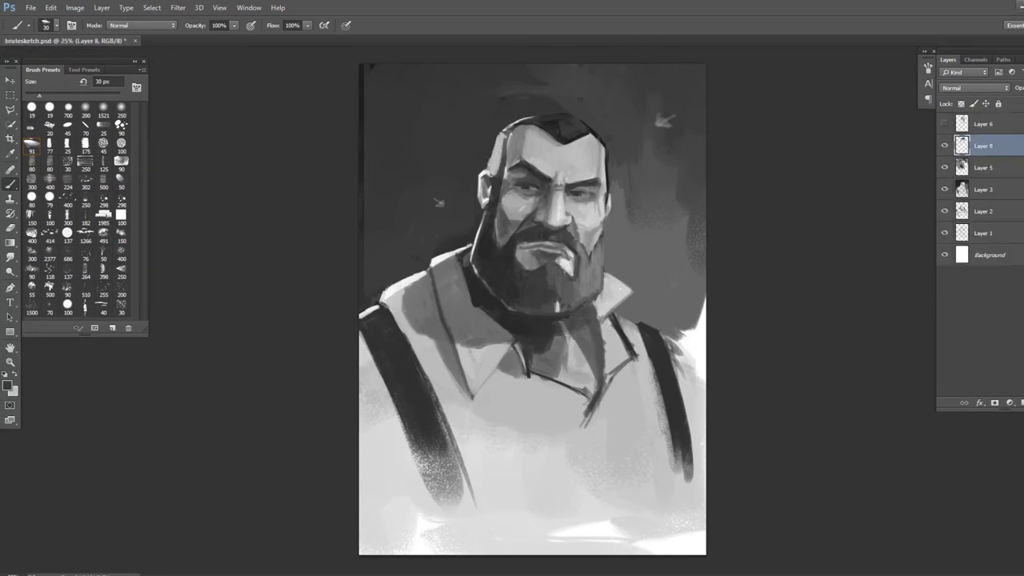
drag(505, 180, 513, 133)
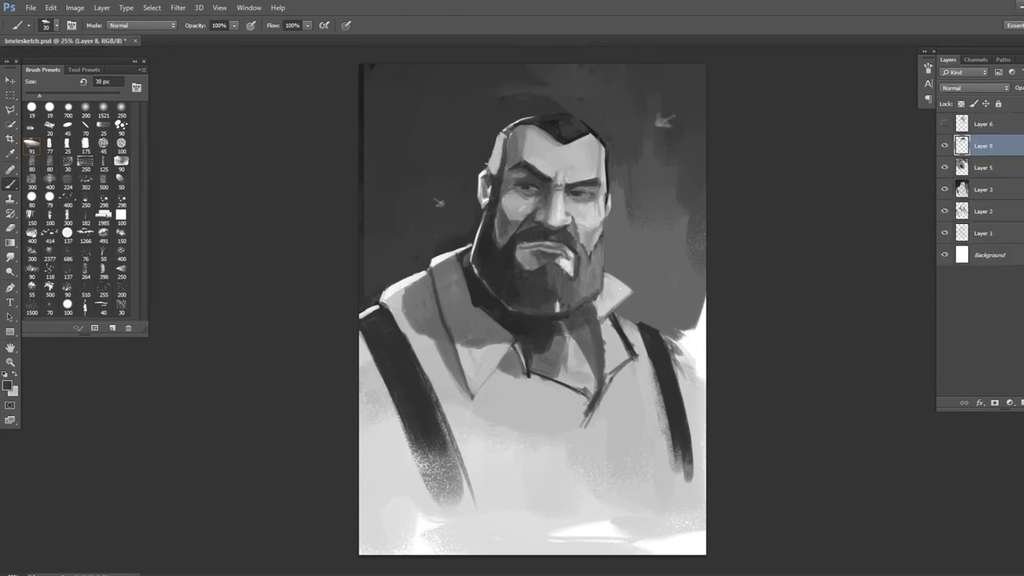
Paint a broad light-grey rim on the neck below the near ear with a 20 px brush.
key(bracketleft)
alt+click(489, 195)
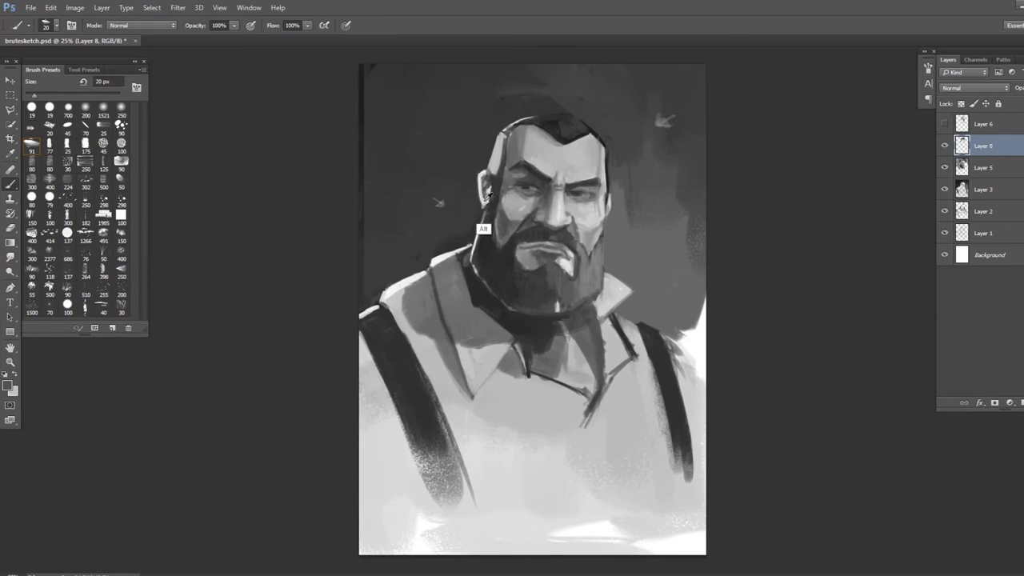
key(bracketright)
key(bracketright)
key(bracketright)
drag(485, 202, 474, 263)
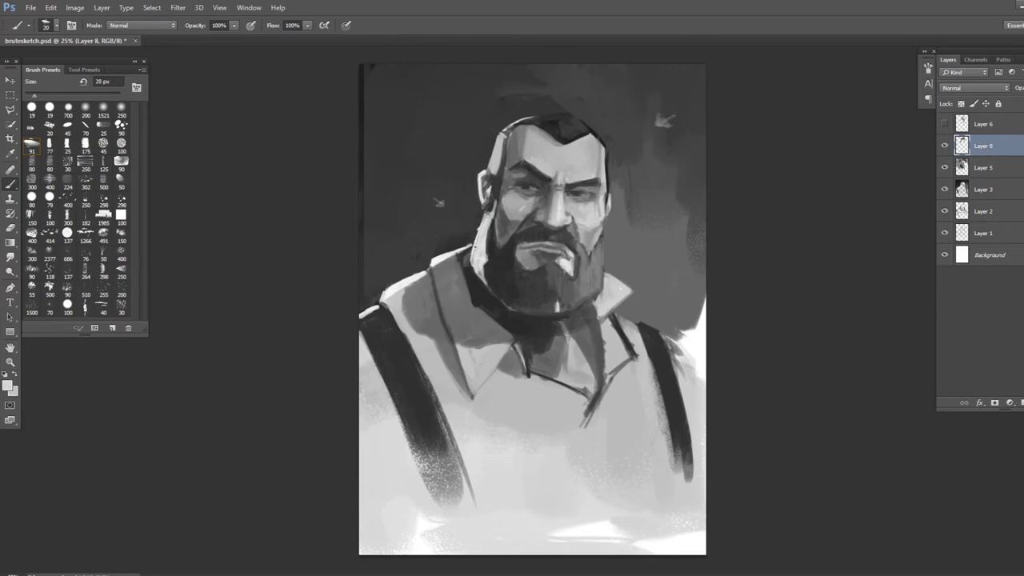
Darken the near edge and underside of the beard with a larger near-black brush.
key(bracketright)
key(bracketright)
key(bracketright)
key(bracketright)
drag(473, 276, 558, 342)
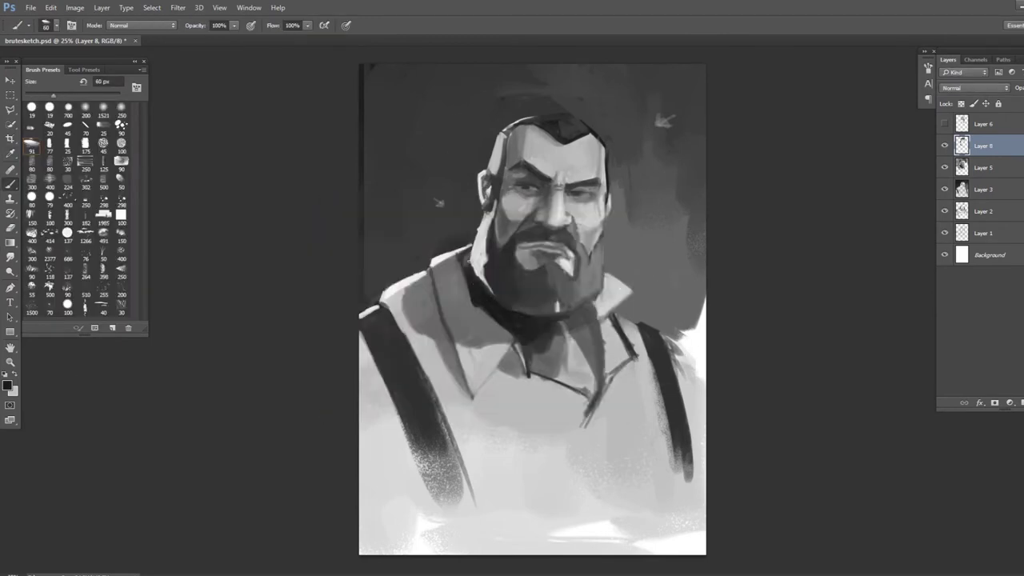
Define the near eye and the shadow planes around the nose bridge with sampled dark greys.
key(bracketleft)
key(bracketleft)
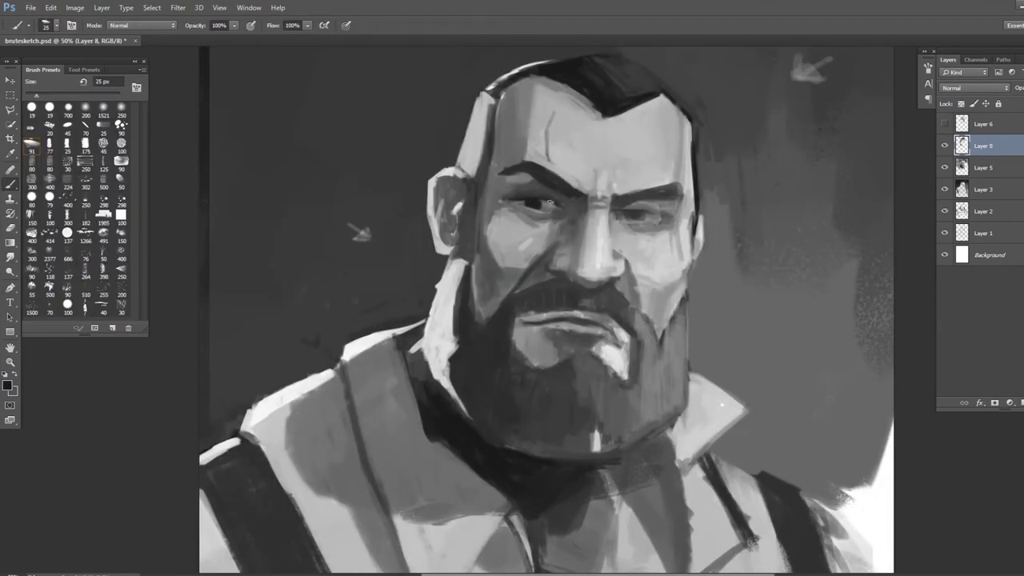
mouse_move(529, 192)
mouse_down()
mouse_move(602, 169)
mouse_move(516, 226)
mouse_move(584, 217)
mouse_move(576, 270)
mouse_up()
key(bracketright)
mouse_move(604, 226)
mouse_down()
mouse_move(571, 269)
mouse_move(616, 232)
mouse_up()
key(bracketleft)
key(bracketleft)
key(bracketleft)
mouse_move(538, 225)
mouse_down()
mouse_move(541, 193)
mouse_move(586, 244)
mouse_up()
alt+click(529, 204)
alt+click(534, 205)
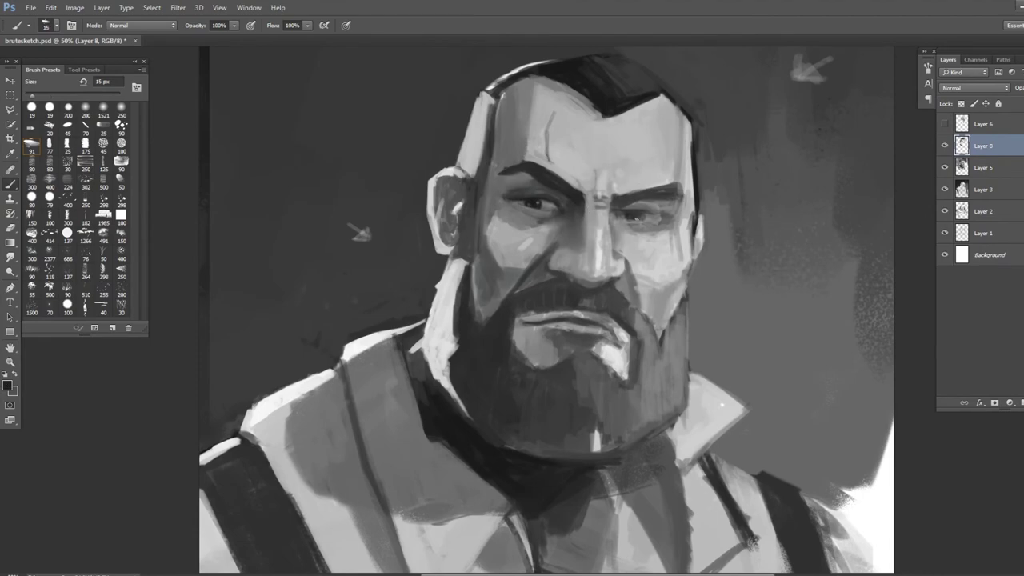
Define the far eye, its brow and the frown wrinkles between the brows with a 15 px brush.
alt+click(609, 191)
mouse_move(602, 223)
mouse_down()
mouse_move(605, 269)
mouse_move(620, 258)
mouse_up()
drag(609, 202, 686, 200)
key(bracketleft)
mouse_move(691, 240)
mouse_down()
mouse_move(689, 120)
mouse_move(686, 196)
mouse_move(678, 128)
mouse_move(689, 250)
mouse_up()
mouse_move(640, 201)
mouse_down()
mouse_move(616, 200)
mouse_move(652, 195)
mouse_up()
mouse_move(652, 196)
mouse_down()
mouse_move(615, 200)
mouse_move(680, 256)
mouse_up()
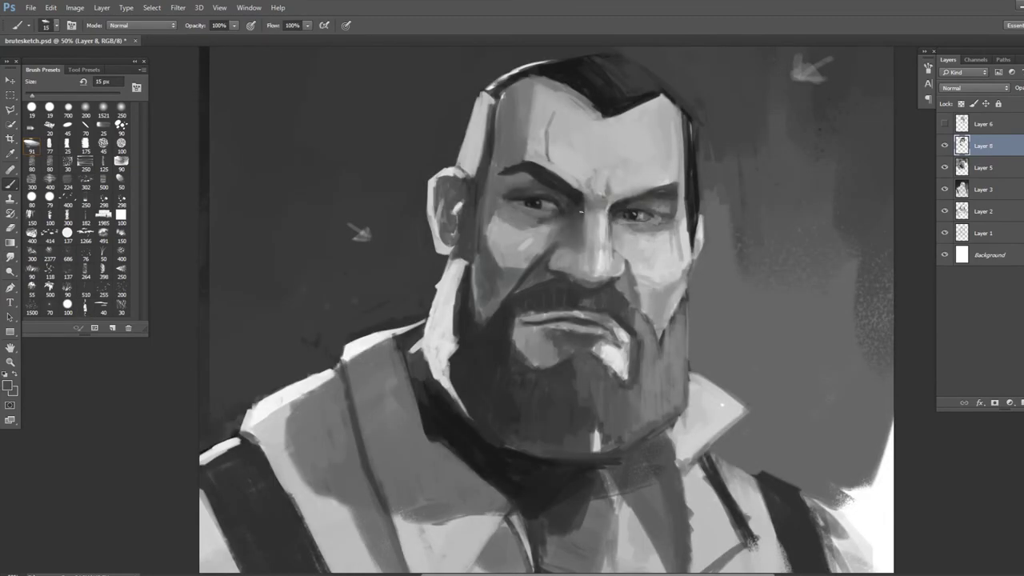
Soften the near cheek below the eye with broader grey strokes.
key(bracketright)
key(bracketright)
key(bracketright)
key(bracketright)
drag(488, 220, 528, 268)
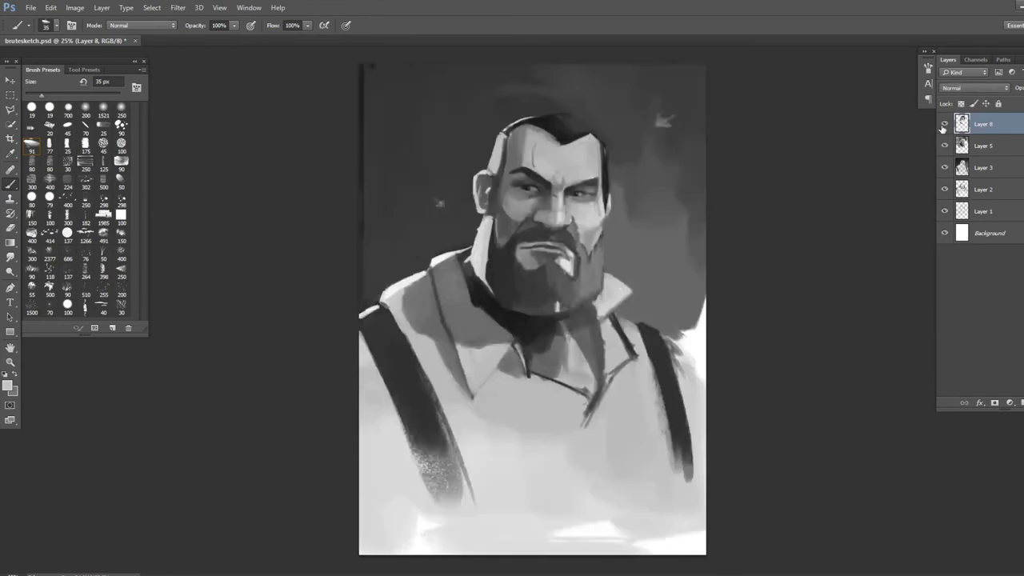
Refine the near ear and the dark hair edge beside it with a smaller brush.
key(ctrl+plus)
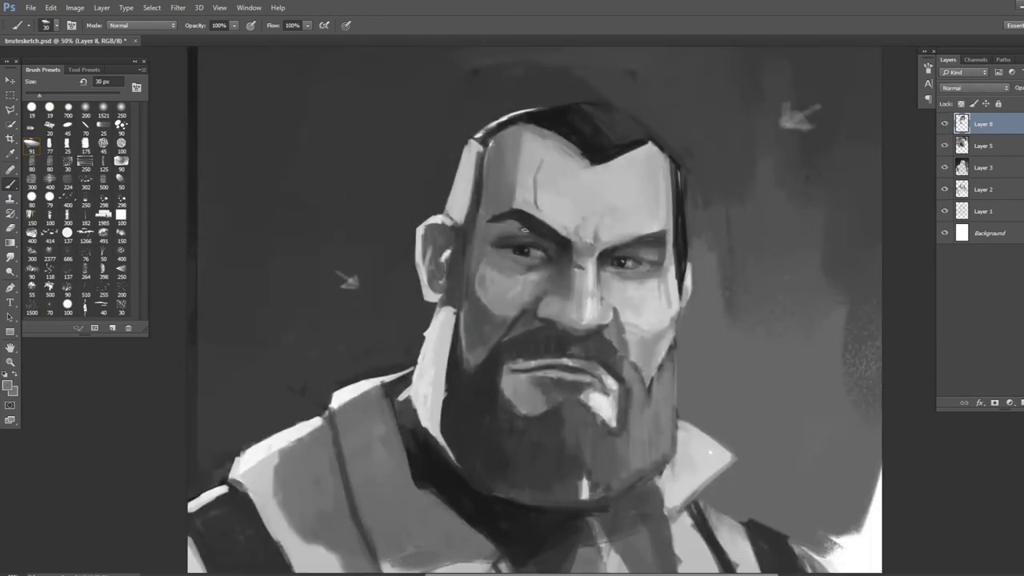
key(bracketleft)
key(bracketleft)
key(bracketleft)
drag(453, 307, 444, 224)
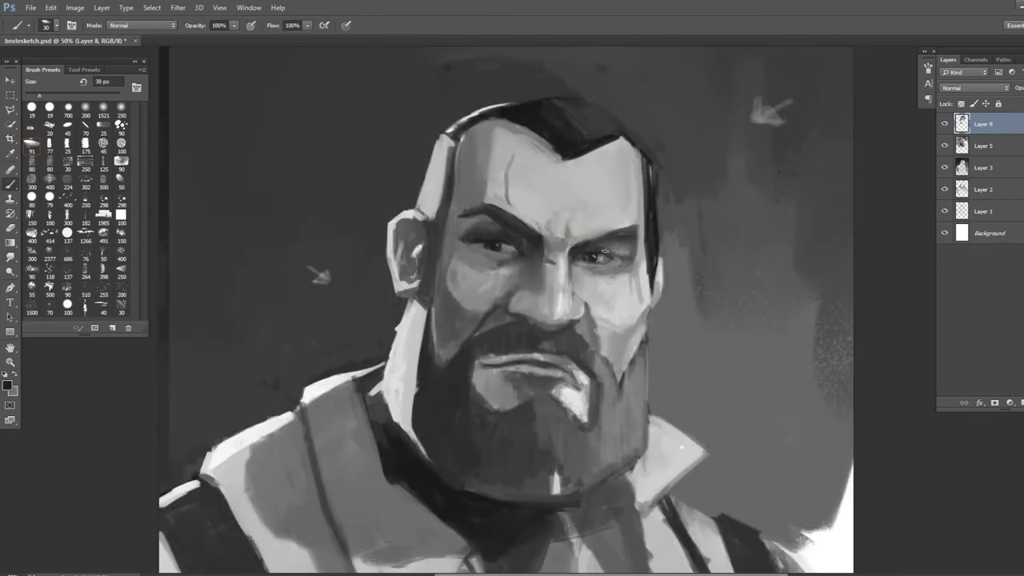
Darken and thicken both eyebrows with near-black, and sample a grey from the near cheek.
key(bracketright)
key(bracketright)
key(bracketright)
key(bracketright)
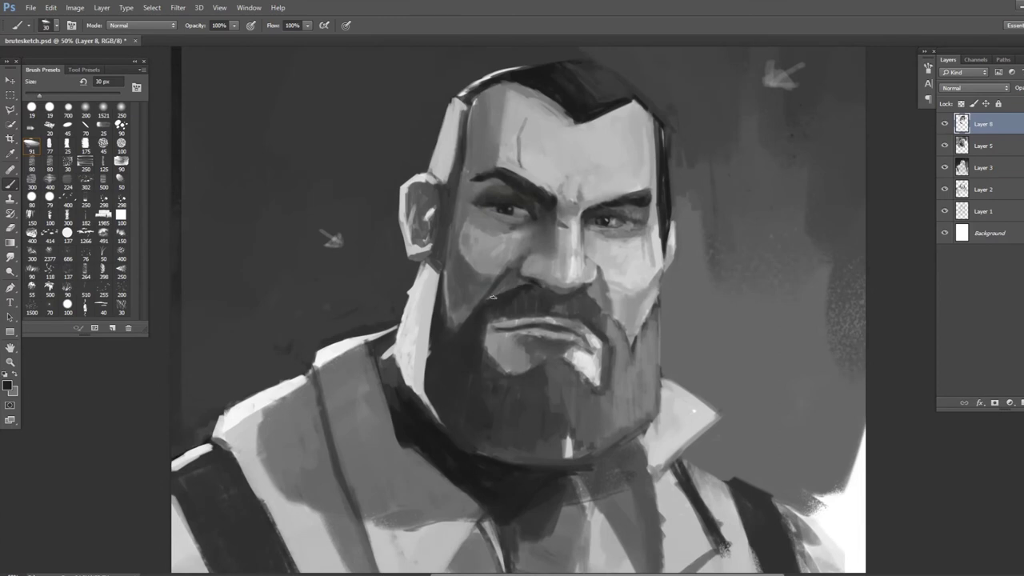
alt+click(516, 250)
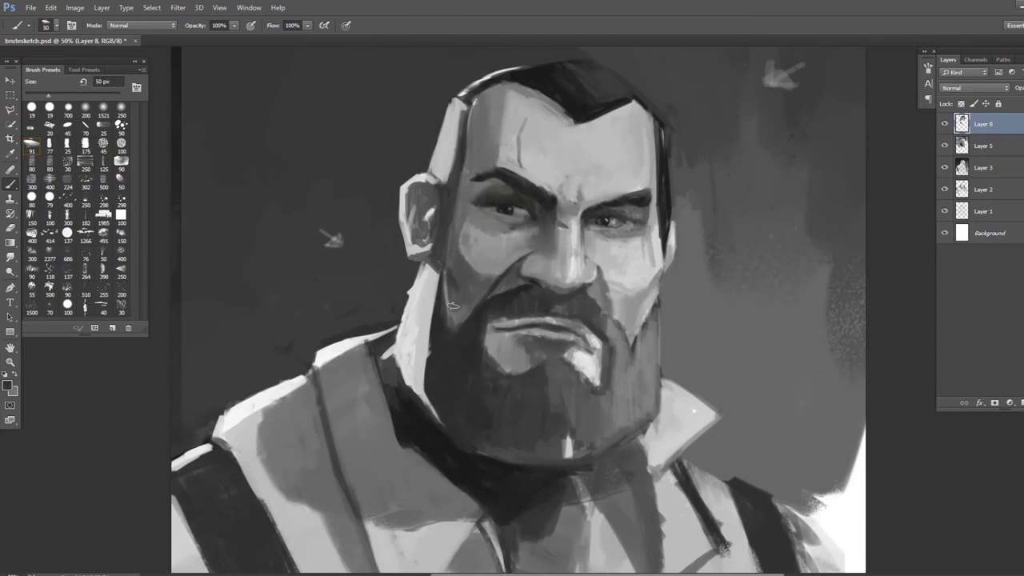
Smooth the outline of the neck's rim light and blend the shadow on the near cheek above the beard.
key(bracketleft)
key(bracketleft)
key(bracketleft)
key(bracketleft)
key(bracketleft)
key(bracketleft)
key(bracketleft)
key(bracketleft)
key(bracketleft)
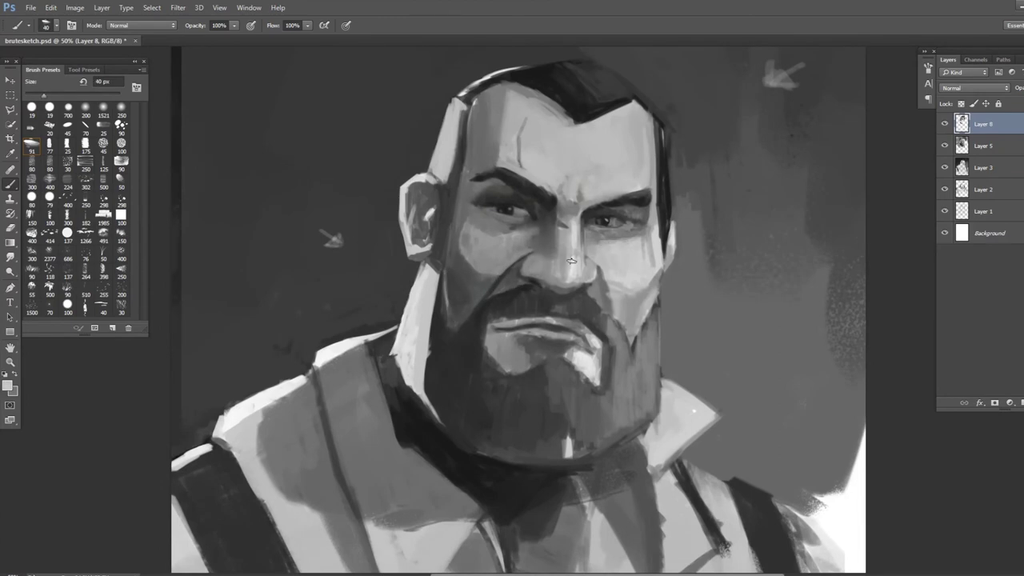
Touch up the nose and lips with a 20 px brush, and save the document.
key(bracketleft)
key(bracketleft)
key(bracketleft)
key(ctrl+s)
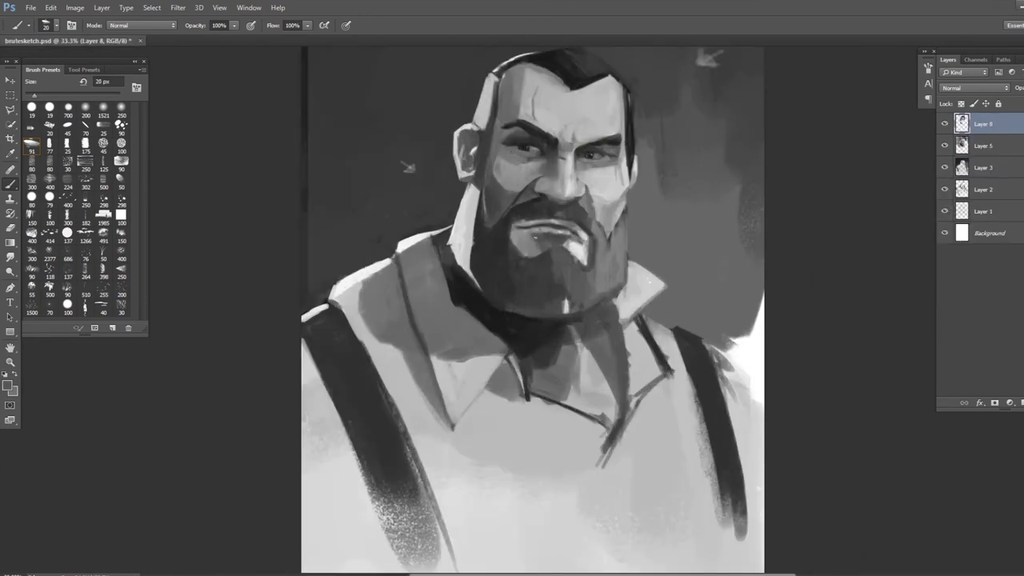
key(alt)
key(ctrl+plus)
key(ctrl+plus)
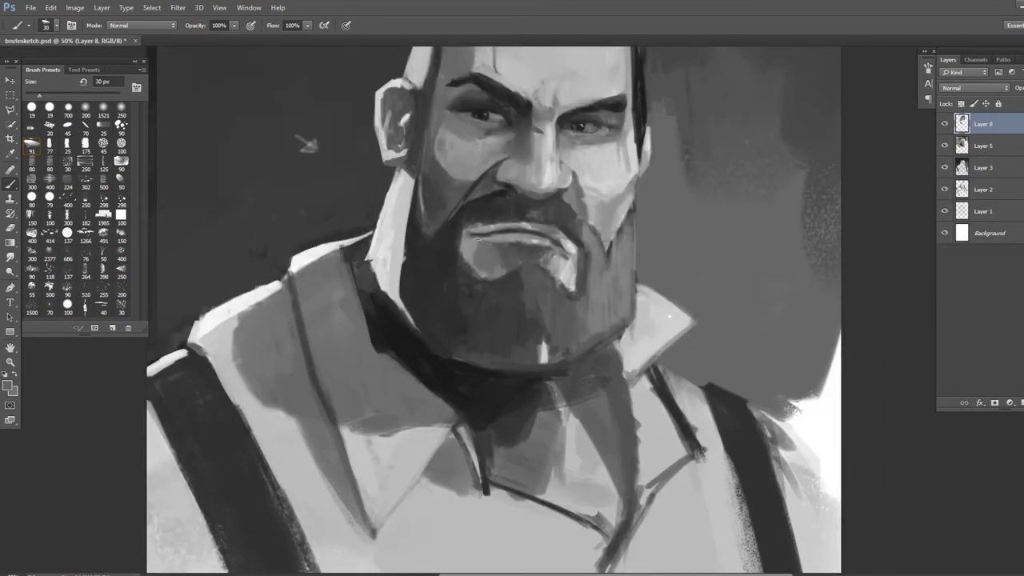
Refine the far cheek beside the beard and the area under the far eye with sampled greys and a 20 px brush.
key(ctrl+minus)
key(bracketleft)
drag(491, 448, 592, 328)
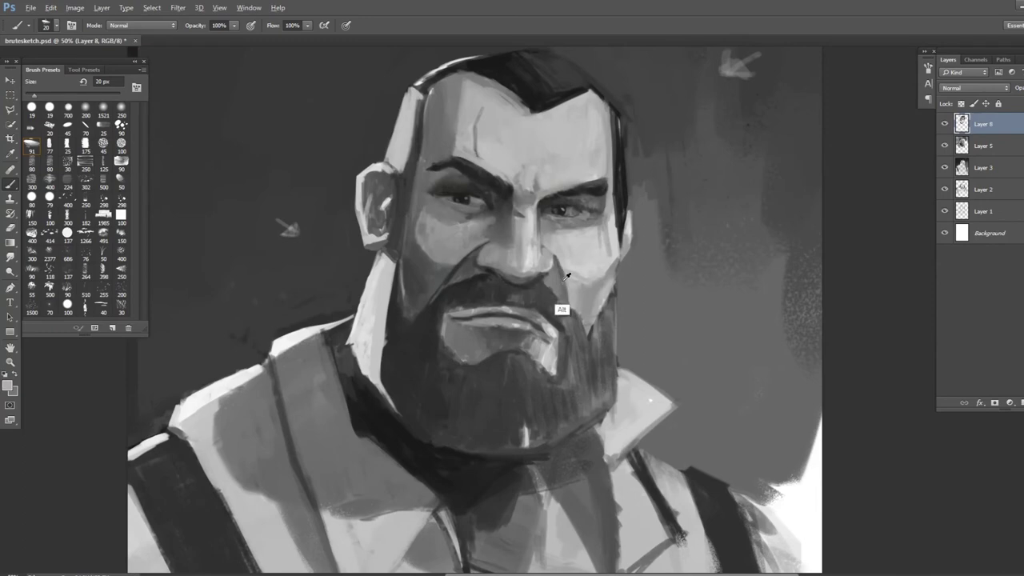
alt+click(590, 316)
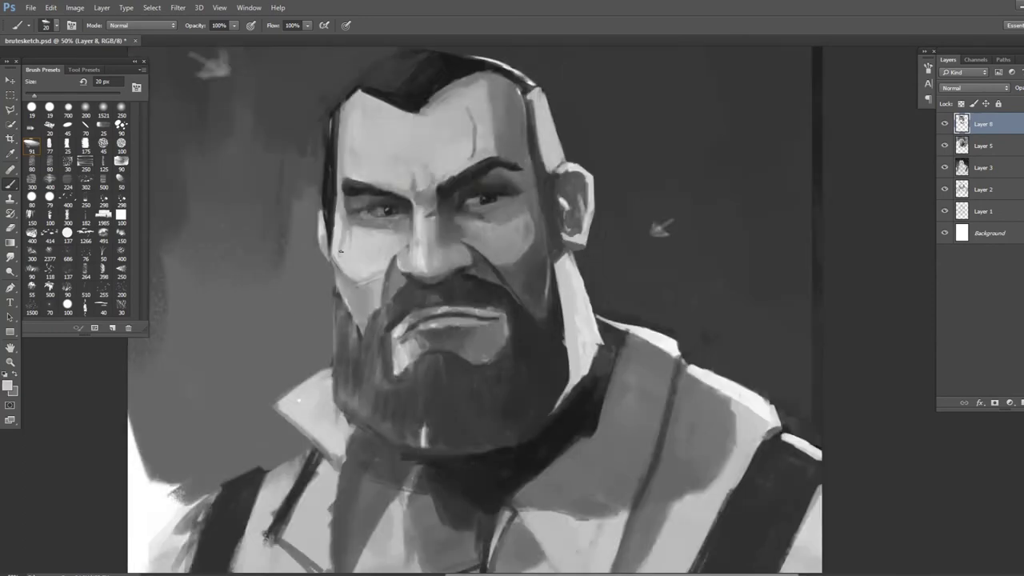
alt+click(449, 234)
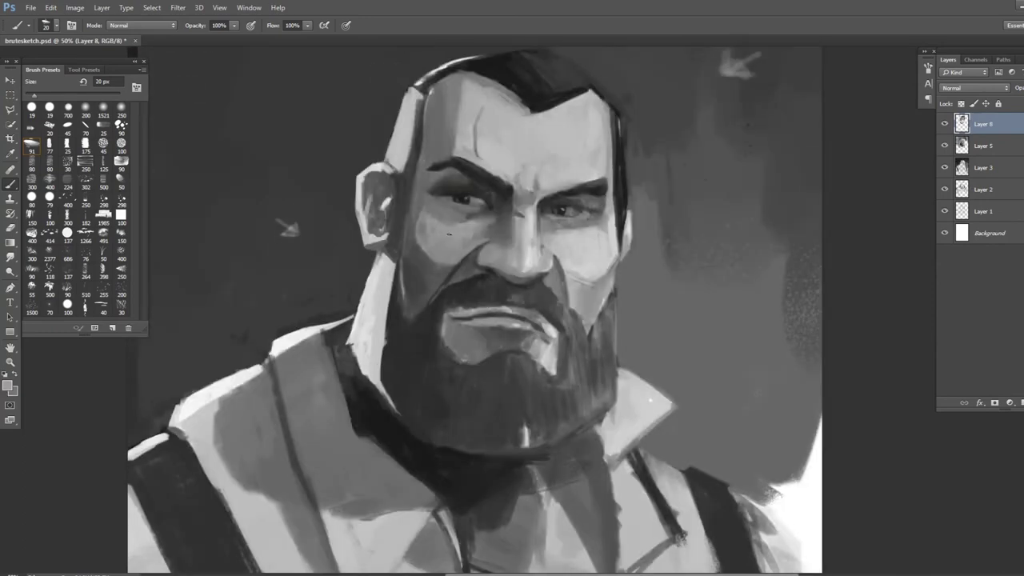
drag(544, 230, 567, 224)
key(bracketleft)
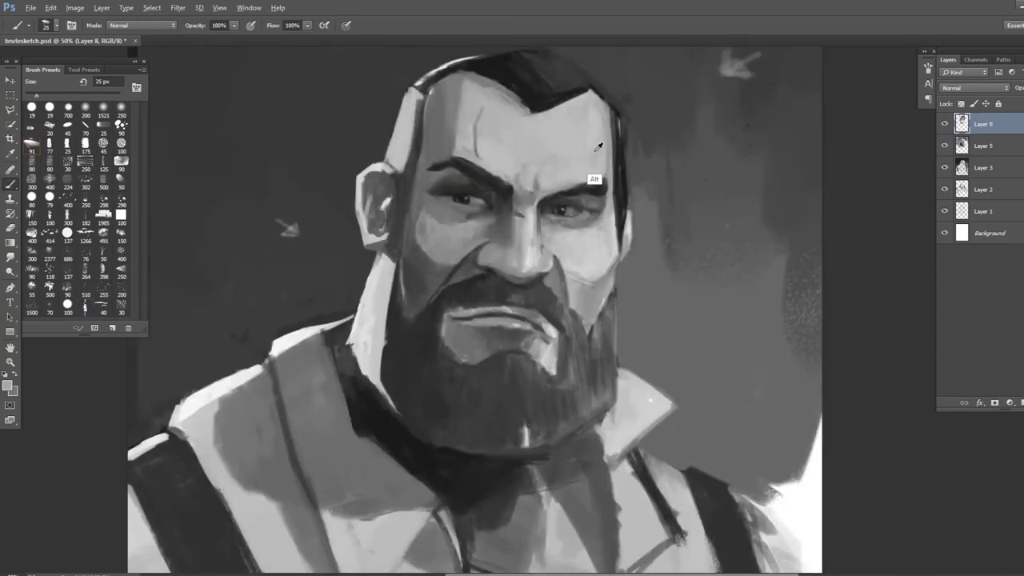
Refine the side of the nose and the far cheek down to the moustache with a sampled grey and a 25 px brush.
scroll(606, 216, down, 2)
alt+click(543, 234)
mouse_move(543, 238)
mouse_down()
mouse_move(584, 276)
mouse_move(588, 304)
mouse_up()
key(bracketright)
key(bracketright)
scroll(514, 350, up, 2)
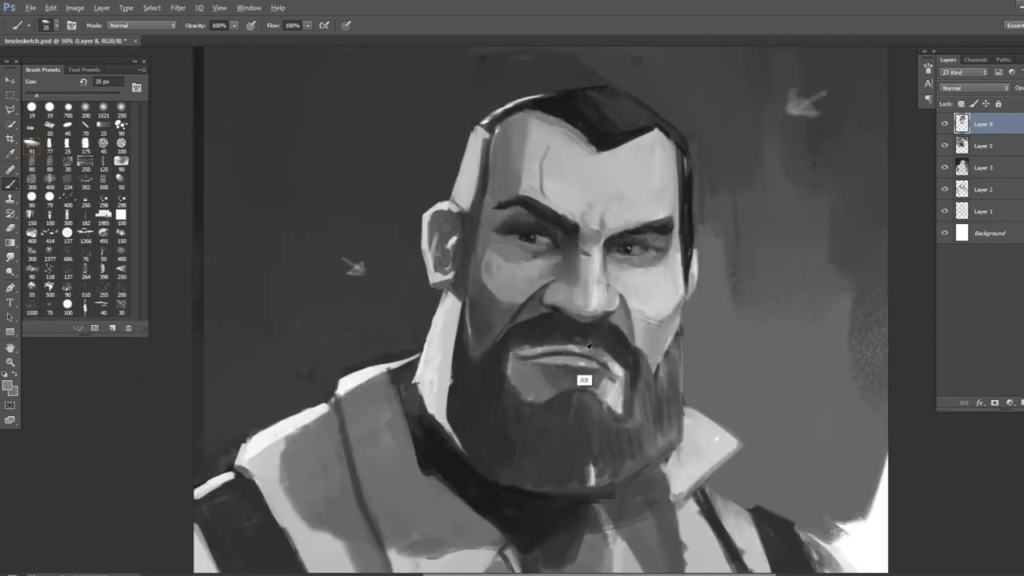
key(bracketleft)
key(ctrl+minus)
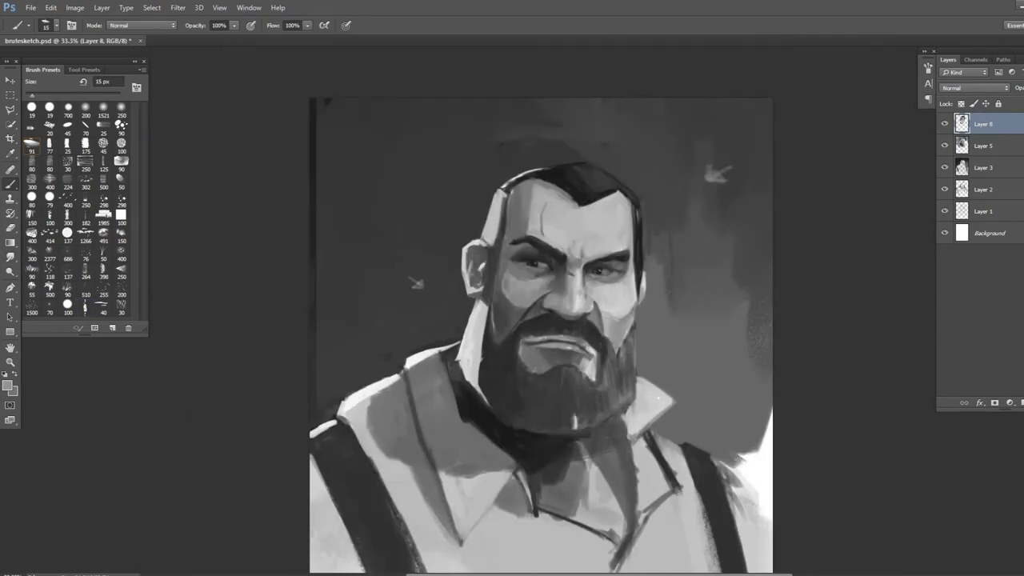
Reshape the neck's rim light along the near edge of the beard with a sampled dark grey.
key(ctrl+shift+h)
alt+click(505, 277)
key(ctrl+shift+h)
key(bracketright)
key(bracketright)
key(bracketright)
key(bracketright)
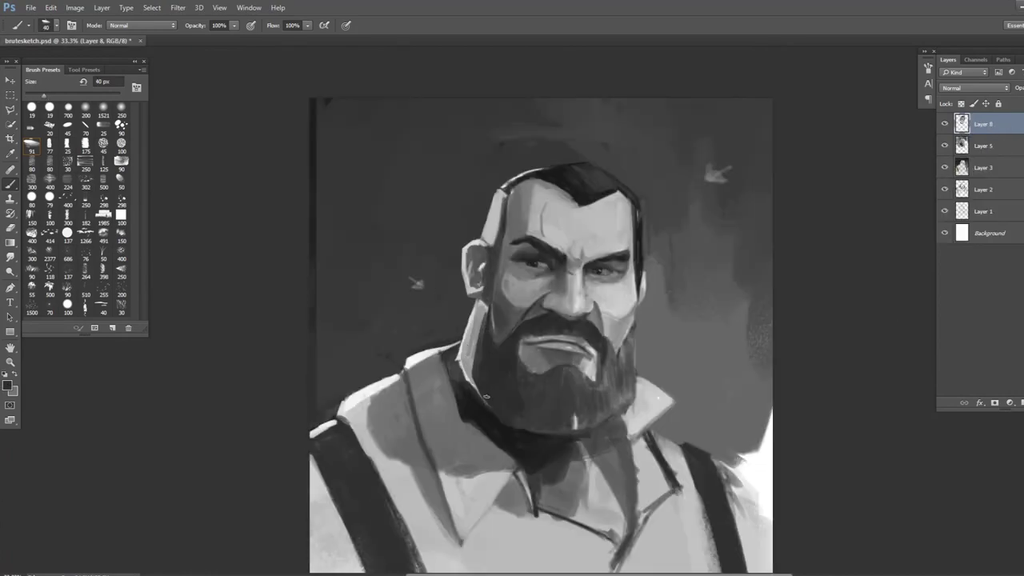
key(bracketleft)
key(bracketleft)
key(bracketleft)
key(bracketleft)
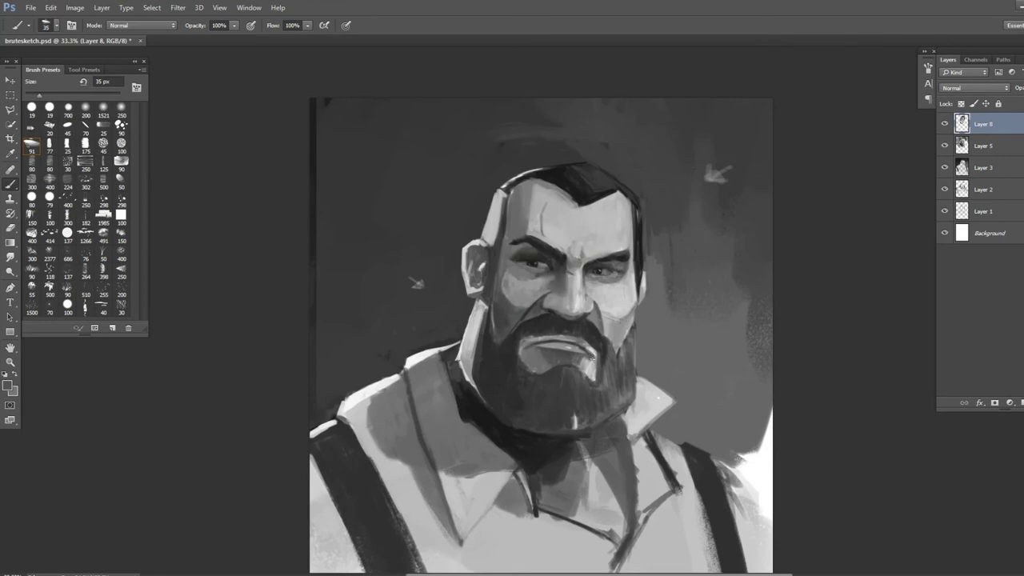
Darken the lip line and the moustache's lower edge, and tidy the beard around the mouth.
key(ctrl+plus)
key(ctrl+plus)
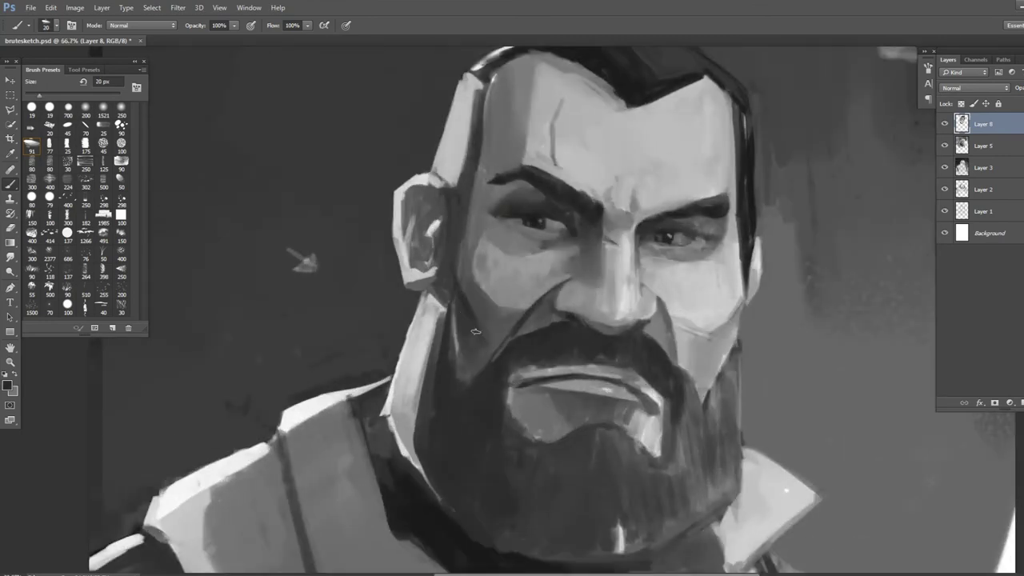
drag(512, 372, 632, 374)
drag(544, 358, 664, 399)
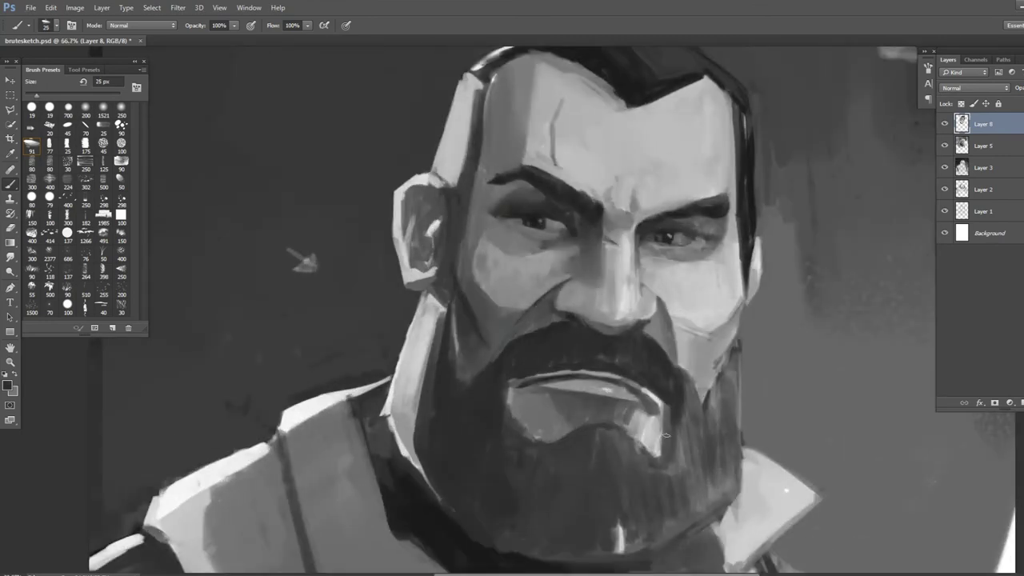
mouse_move(516, 392)
mouse_down()
mouse_move(536, 448)
mouse_move(465, 416)
mouse_up()
Sharpen the edge beside the nose and the fold of the far cheek with a smaller brush.
key(bracketleft)
key(bracketleft)
key(bracketleft)
drag(640, 292, 649, 436)
mouse_move(652, 331)
mouse_down()
mouse_move(651, 261)
mouse_move(632, 343)
mouse_up()
Paint broad mid-grey strokes into the background behind the far side of the head with a larger brush.
drag(816, 49, 780, 89)
key(bracketright)
key(bracketright)
key(bracketright)
key(bracketright)
key(bracketright)
key(bracketright)
key(bracketright)
key(bracketright)
drag(277, 293, 244, 270)
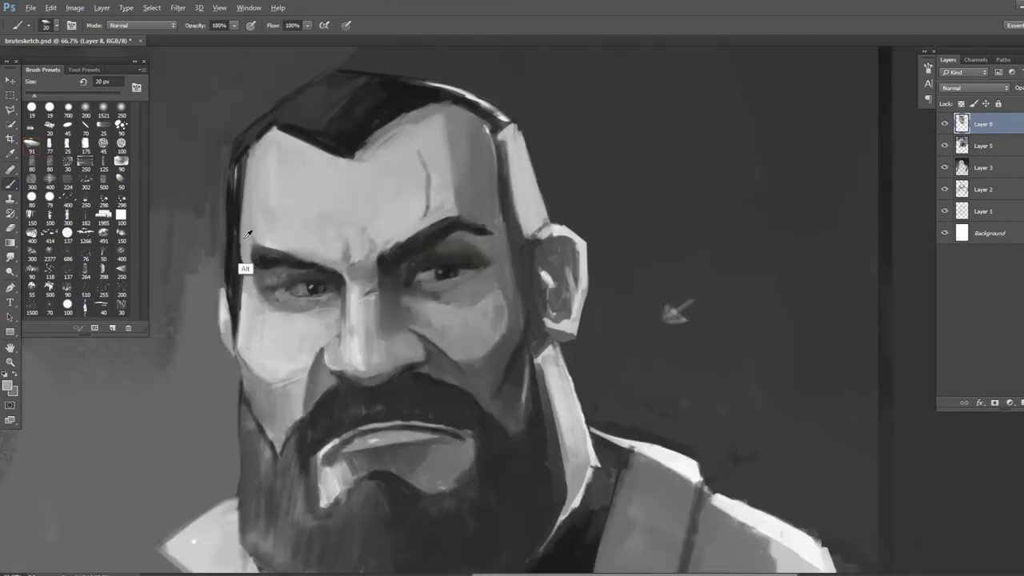
key(ctrl+shift+h)
drag(384, 448, 457, 211)
drag(383, 240, 520, 120)
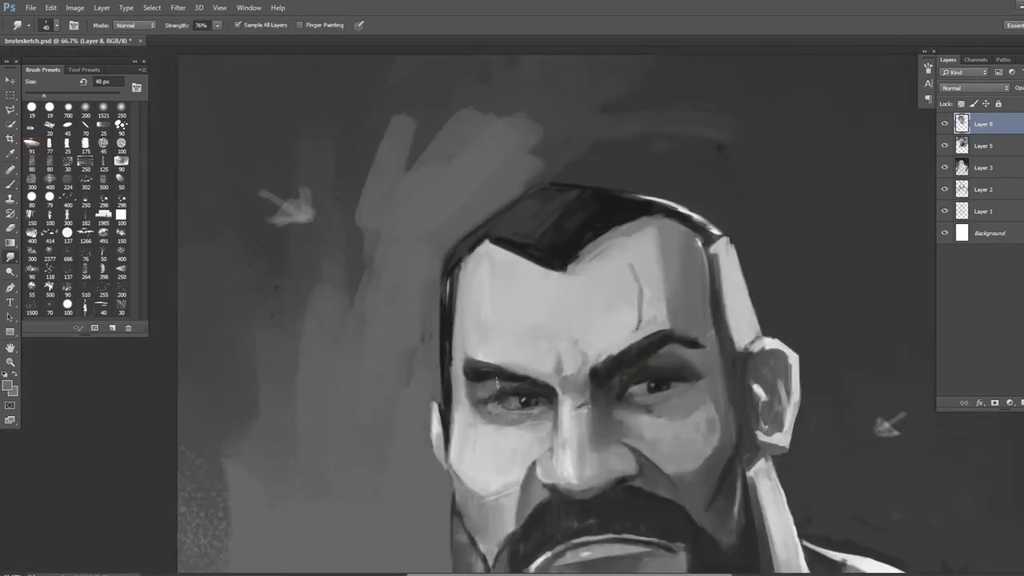
key(ctrl+minus)
key(ctrl+shift+h)
key(ctrl+plus)
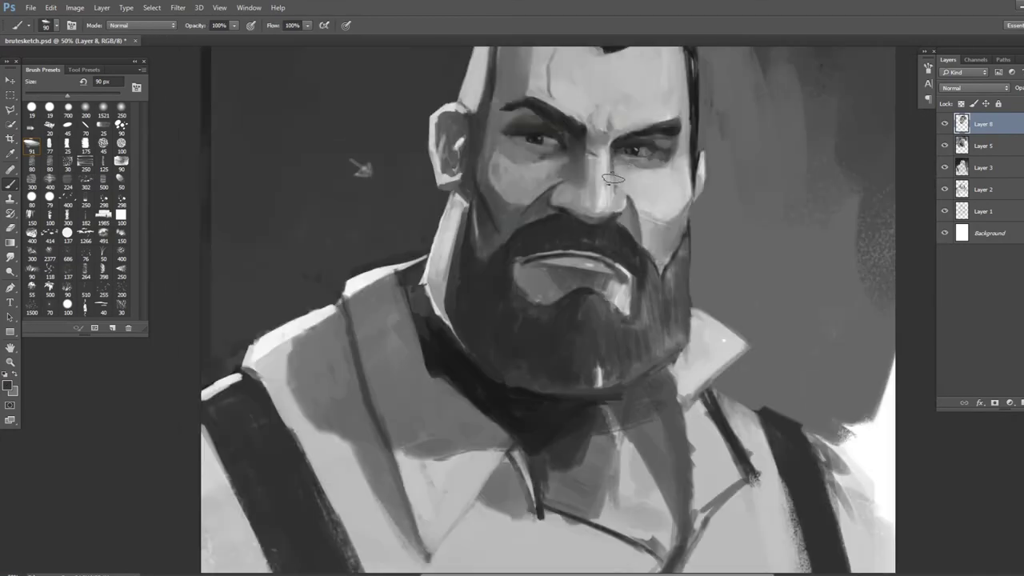
Add a new layer and darken the near side of the beard with a sampled near-black at 80% opacity.
key(2)
key(ctrl+shift+alt+n)
key(ctrl+minus)
alt+click(536, 98)
key(bracketright)
key(8)
key(bracketleft)
key(bracketleft)
key(bracketleft)
key(bracketleft)
key(bracketleft)
key(bracketleft)
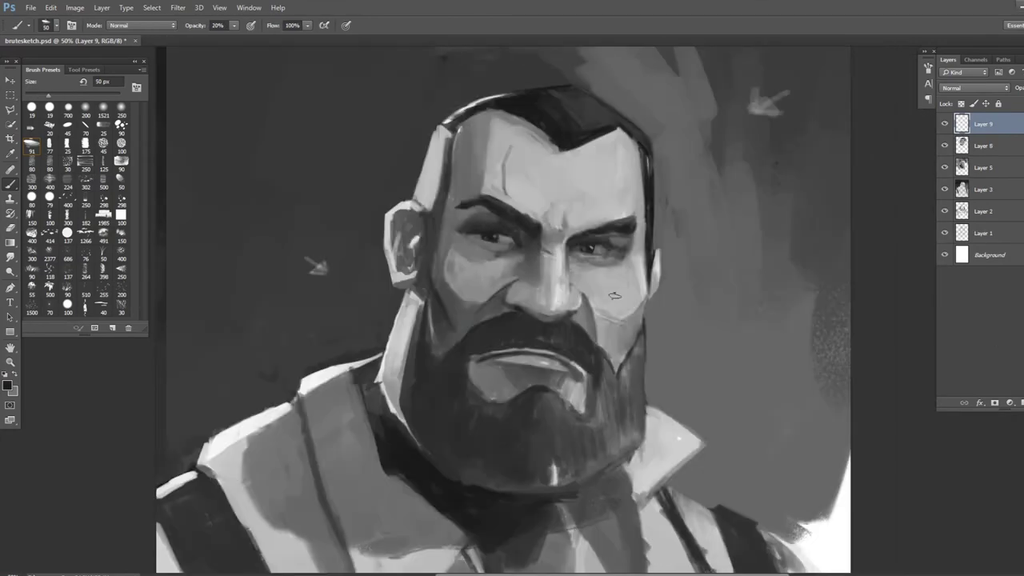
drag(409, 324, 469, 439)
drag(520, 315, 548, 340)
key(ctrl+shift+h)
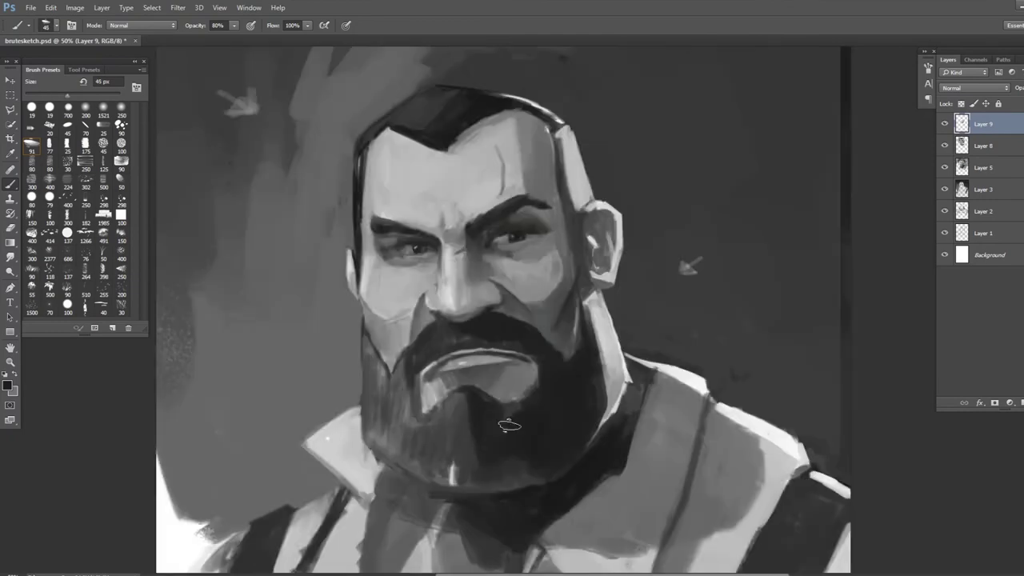
Extend the near-black shading across the chin and the far end of the moustache.
key(bracketleft)
drag(512, 400, 480, 488)
drag(392, 356, 416, 400)
key(ctrl+shift+h)
key(bracketleft)
key(bracketleft)
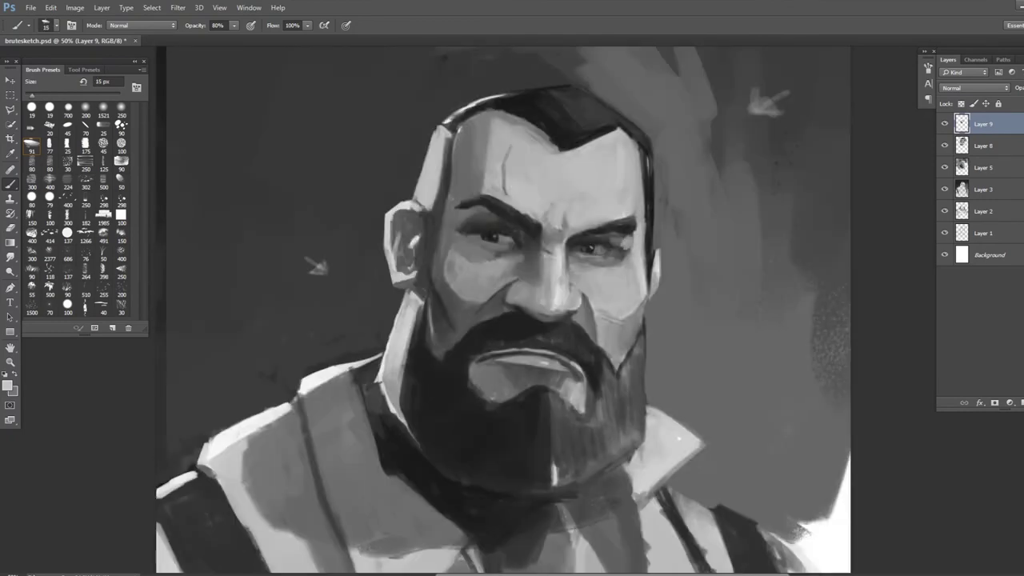
Sample a light grey from the face and touch up the nose with a 15 px brush at 100% opacity.
alt+click(590, 282)
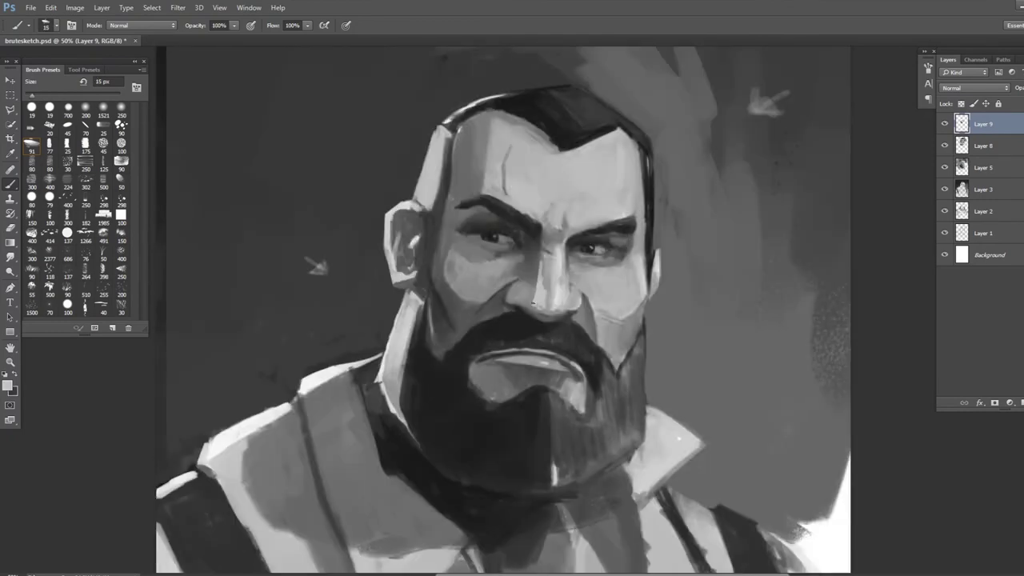
drag(520, 288, 540, 312)
key(ctrl+shift+h)
key(ctrl+shift+h)
Darken the far half of the beard with near-black.
key(x)
drag(560, 404, 583, 480)
drag(624, 364, 568, 487)
key(bracketright)
key(bracketright)
key(bracketright)
key(bracketright)
key(bracketright)
key(ctrl+minus)
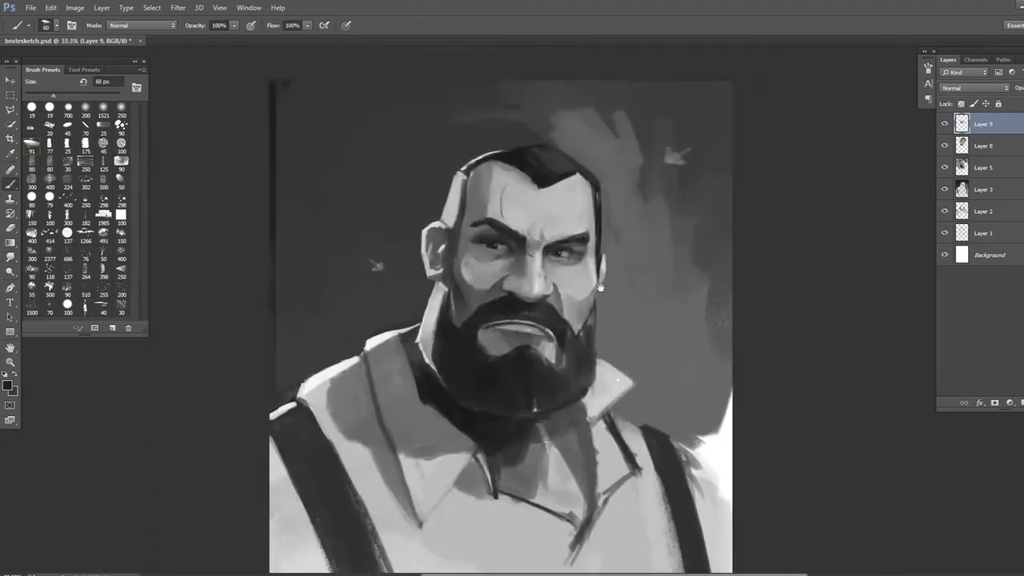
Add two new layers and refine the far edge of the face and ear with a 25 px brush.
key(ctrl+shift+alt+n)
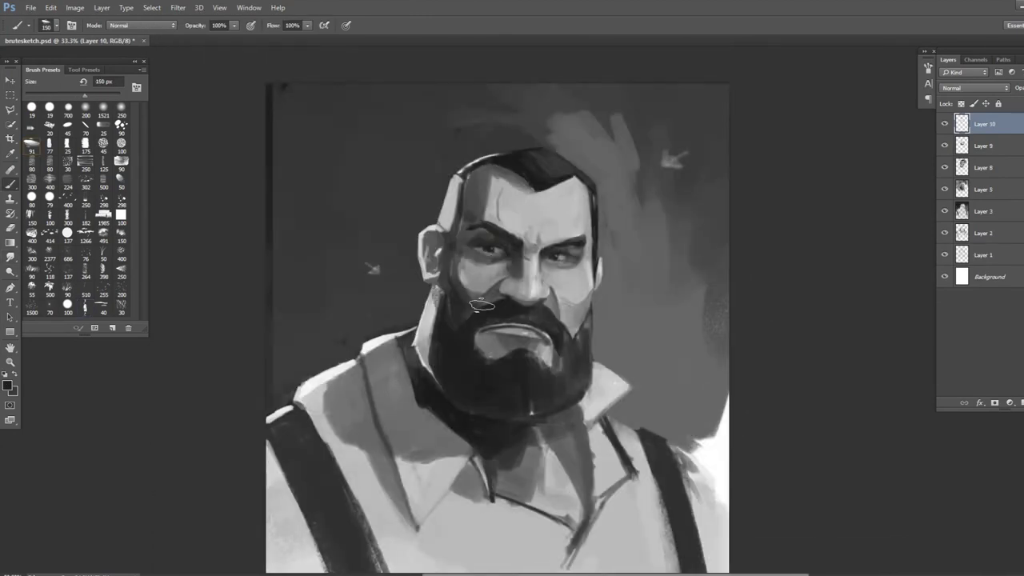
key(r)
key(ctrl+shift+alt+n)
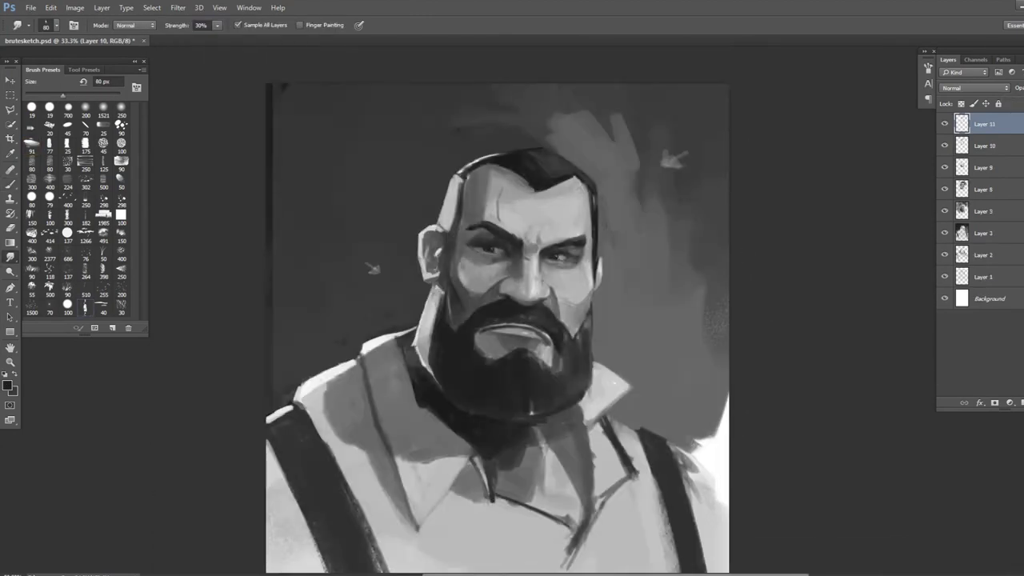
key(b)
drag(596, 224, 590, 287)
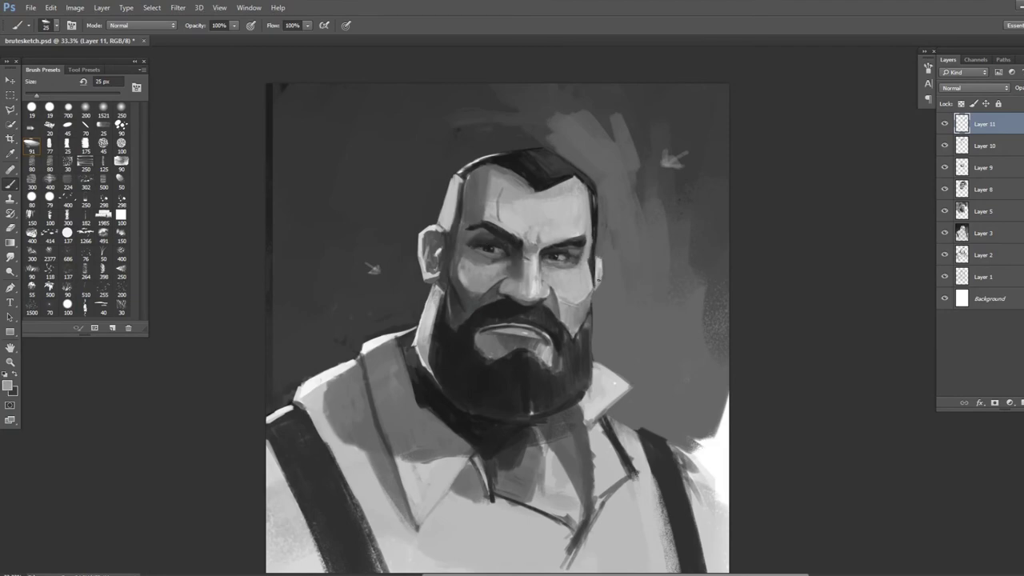
key(bracketright)
key(bracketright)
key(bracketright)
key(bracketright)
key(ctrl+minus)
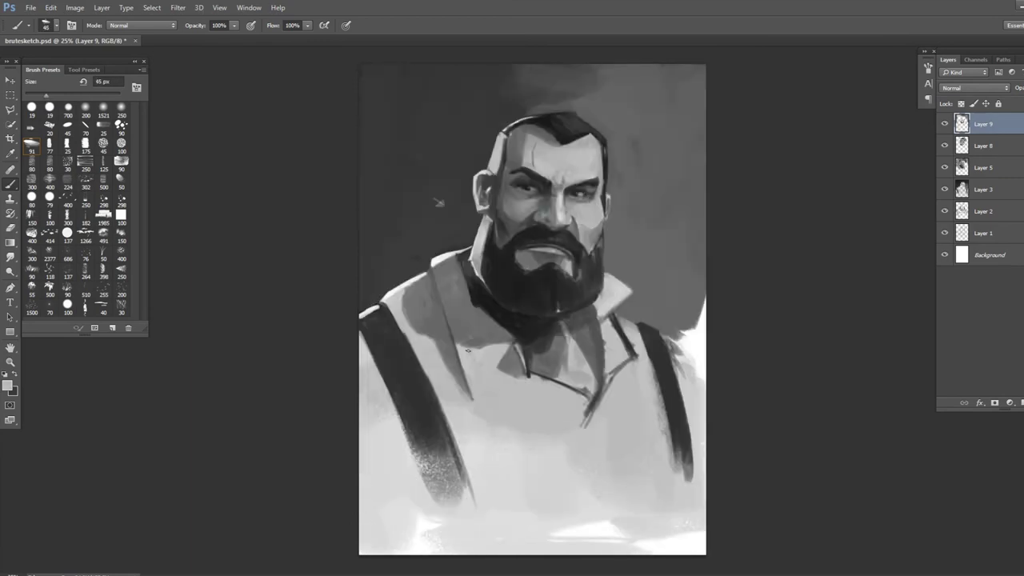
Switch to the dark colour, reduce the brush to 25 px and add a new layer above the portrait.
key(x)
key(ctrl+plus)
key(bracketleft)
key(bracketleft)
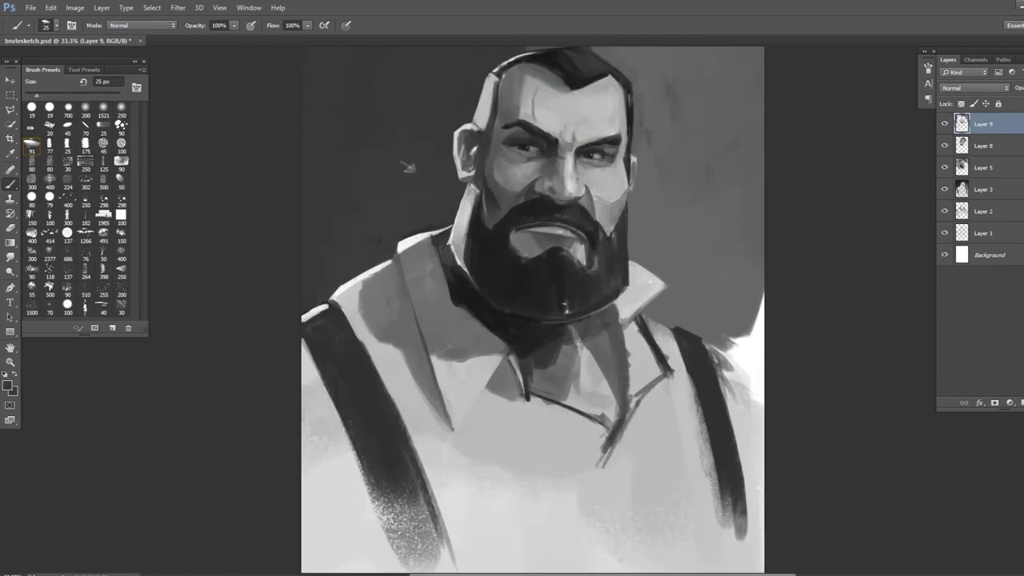
key(ctrl+minus)
key(ctrl+shift+alt+n)
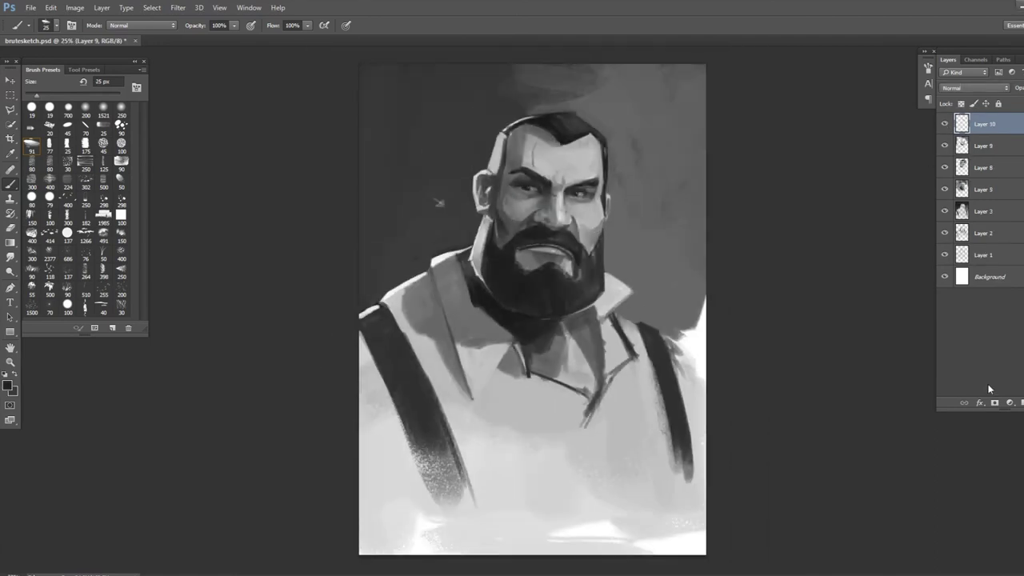
Soften the near-black of the beard to dark grey with broad strokes over the chin and the far side.
key(bracketright)
key(bracketright)
key(bracketright)
key(bracketright)
key(bracketright)
key(bracketright)
key(bracketright)
key(bracketright)
key(bracketright)
key(bracketright)
key(bracketright)
key(bracketright)
key(bracketright)
key(bracketright)
key(bracketright)
key(bracketright)
key(bracketleft)
key(bracketleft)
key(bracketleft)
key(bracketleft)
key(bracketleft)
key(bracketleft)
key(bracketleft)
key(bracketleft)
key(bracketleft)
key(bracketleft)
key(bracketleft)
key(bracketleft)
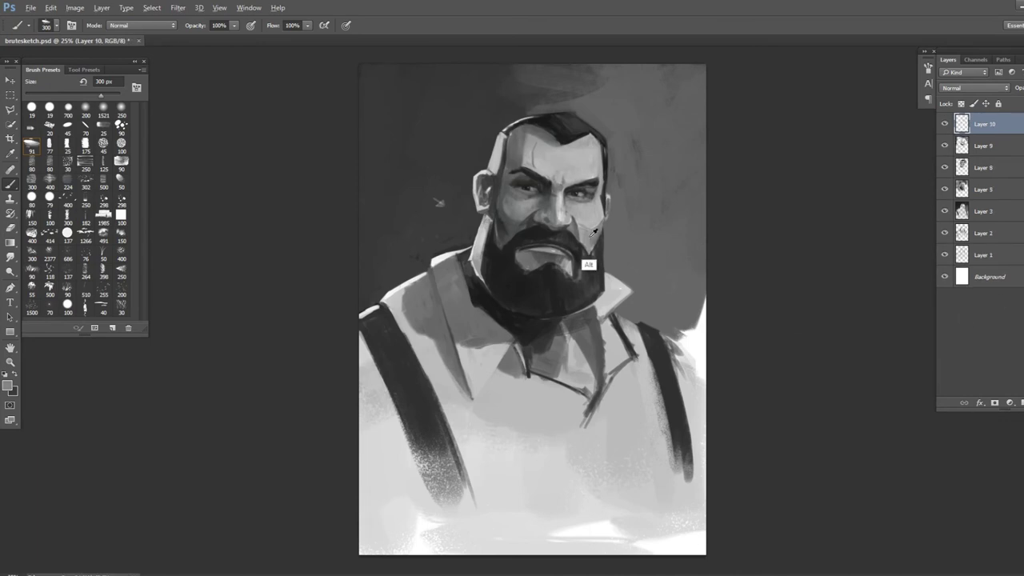
mouse_move(547, 268)
mouse_down()
mouse_move(572, 294)
mouse_move(552, 312)
mouse_up()
drag(599, 247, 599, 288)
key(e)
key(b)
Sample the neck's light grey and examine the portrait in a mirrored view.
alt+click(483, 244)
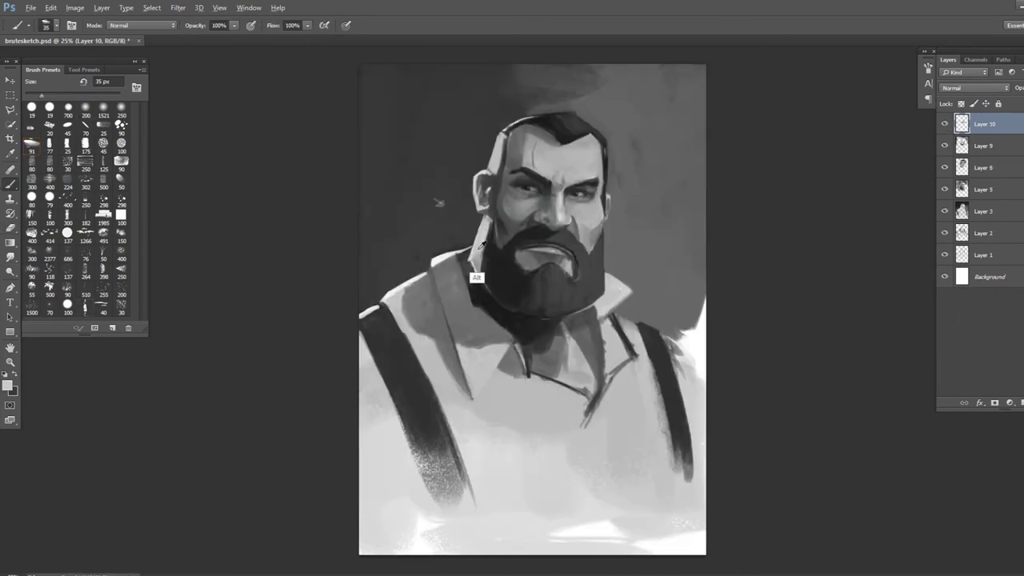
key(h)
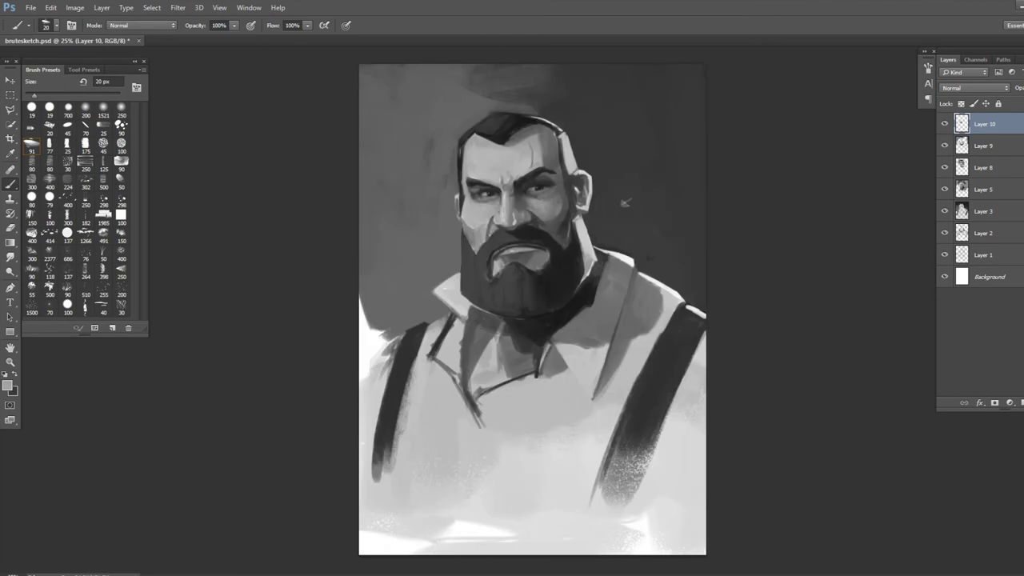
key(h)
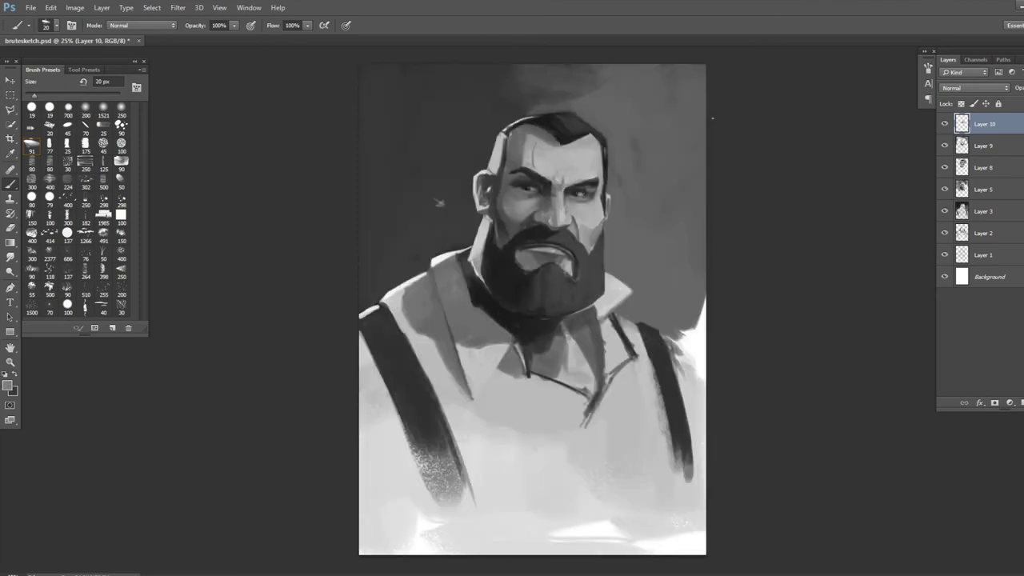
Restore the default colours and block in the near shoulder strap in wide solid black with a 500 px brush.
alt+click(372, 324)
key(d)
key(bracketright)
key(bracketright)
key(bracketright)
key(bracketright)
key(bracketright)
key(bracketright)
drag(383, 332, 436, 547)
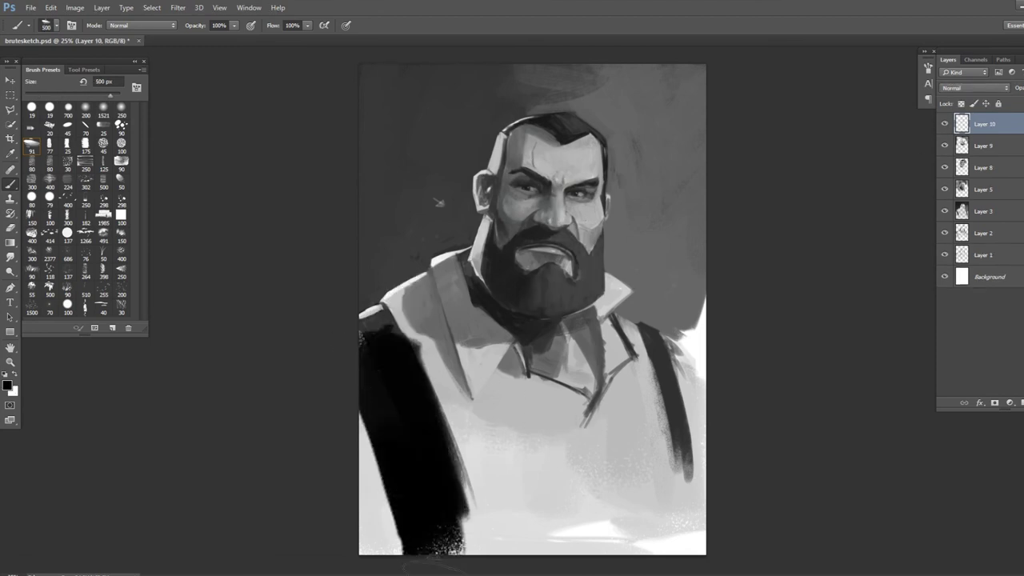
Extend the black over the near shoulder and trace the vest's edge along the collar and V-neckline with a smaller brush.
mouse_move(361, 318)
mouse_down()
mouse_move(431, 278)
mouse_move(444, 368)
mouse_up()
key(bracketleft)
key(bracketleft)
key(bracketleft)
key(bracketleft)
key(bracketleft)
key(bracketleft)
key(bracketleft)
key(bracketleft)
key(bracketleft)
key(bracketleft)
drag(438, 297, 484, 496)
mouse_move(475, 407)
mouse_down()
mouse_move(606, 478)
mouse_move(632, 316)
mouse_move(672, 480)
mouse_up()
Enlarge the brush and fill the vest across the chest and far side in broad dark strokes.
key(bracketright)
key(bracketright)
key(bracketright)
key(bracketright)
key(bracketright)
key(bracketright)
key(bracketright)
key(bracketright)
drag(663, 328, 640, 552)
mouse_move(480, 396)
mouse_down()
mouse_move(492, 480)
mouse_move(635, 404)
mouse_move(576, 544)
mouse_up()
Add a new layer and work dark grey over the near side of the vest around the shoulder strap.
key(ctrl+shift+alt+n)
drag(412, 448, 452, 495)
drag(391, 387, 480, 552)
alt+click(400, 366)
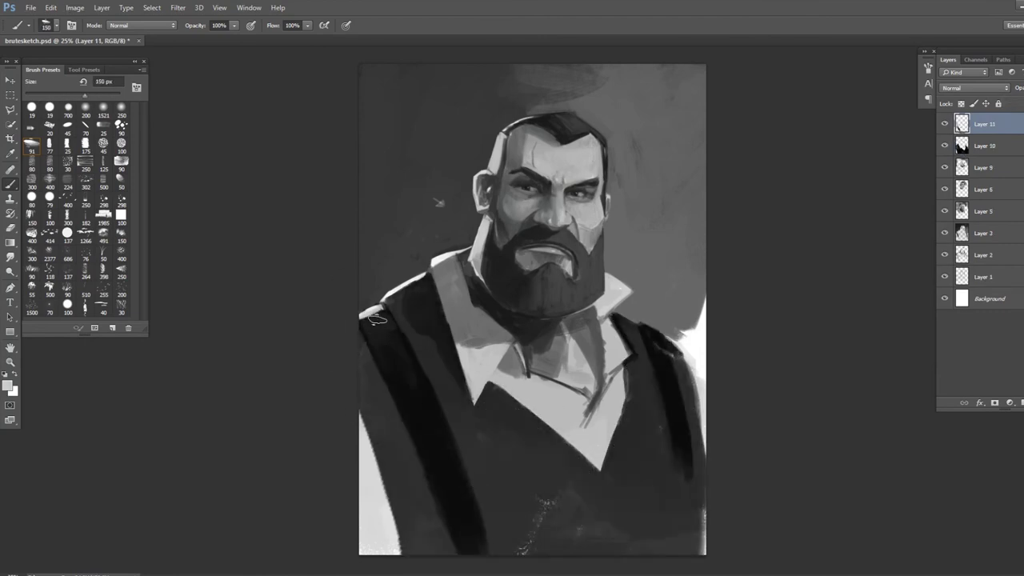
Reduce the brush to 45 px and refine the far collar and the far shoulder strap in dark grey.
key(bracketleft)
key(bracketleft)
key(bracketleft)
key(d)
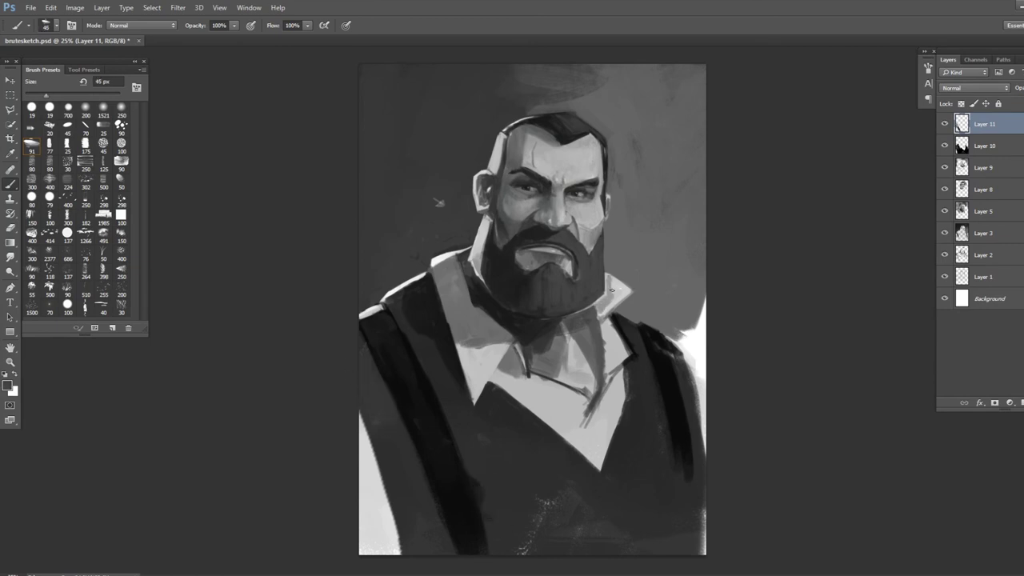
drag(612, 290, 627, 364)
mouse_move(620, 316)
mouse_down()
mouse_move(694, 364)
mouse_move(679, 445)
mouse_up()
Refine the near strap edge, draw the shirt's button placket and shade the neck folds, checking in a mirrored view.
drag(448, 495, 469, 418)
mouse_move(596, 396)
mouse_down()
mouse_move(560, 479)
mouse_move(610, 373)
mouse_move(611, 467)
mouse_up()
drag(560, 332, 544, 376)
drag(592, 308, 596, 368)
key(ctrl+shift+h)
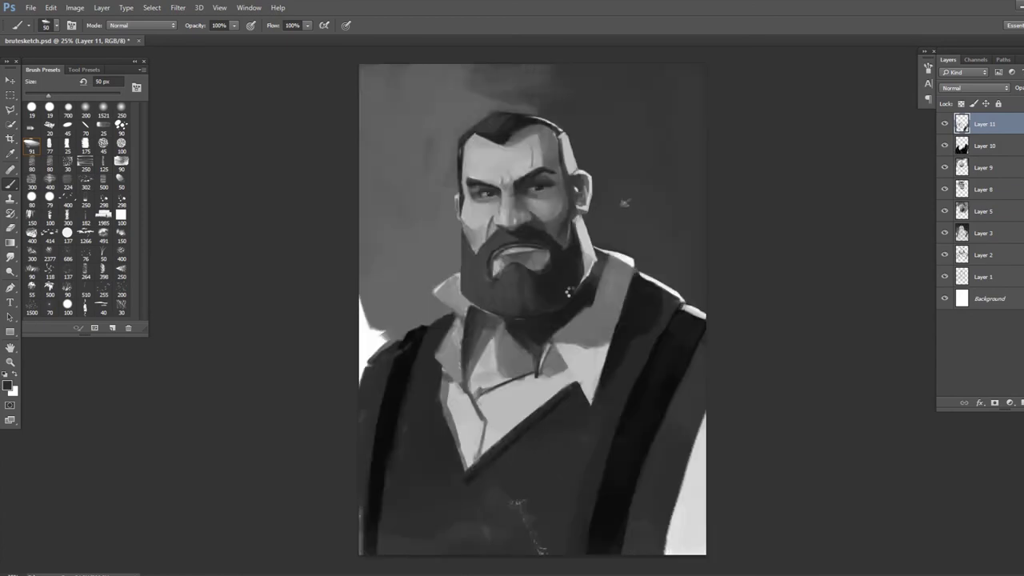
Cover the white gap beside the near sleeve with grey strokes at 50 px and sample the dark hair tone.
key(ctrl+shift+h)
drag(360, 423, 380, 544)
key(ctrl+shift+h)
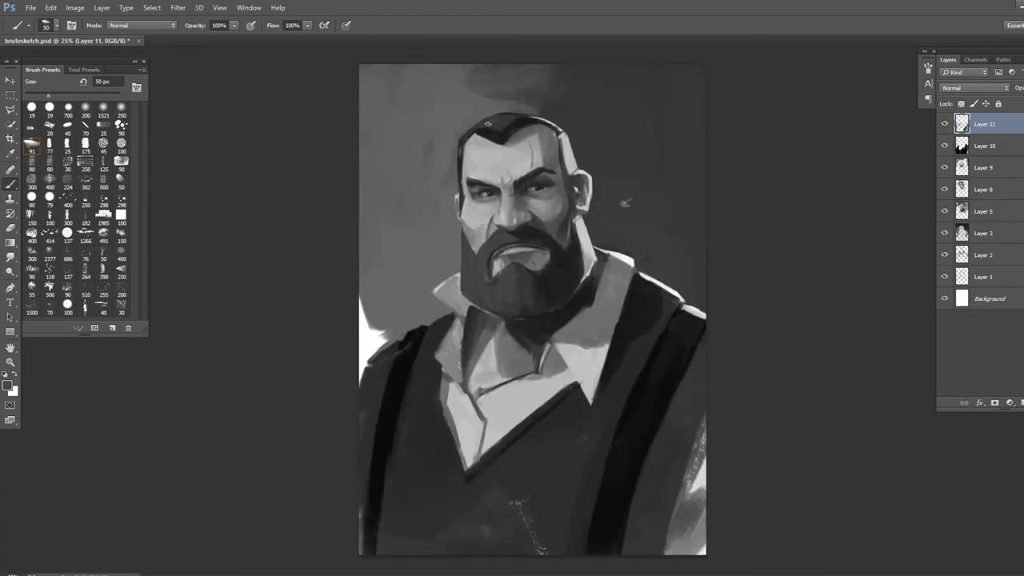
alt+click(488, 123)
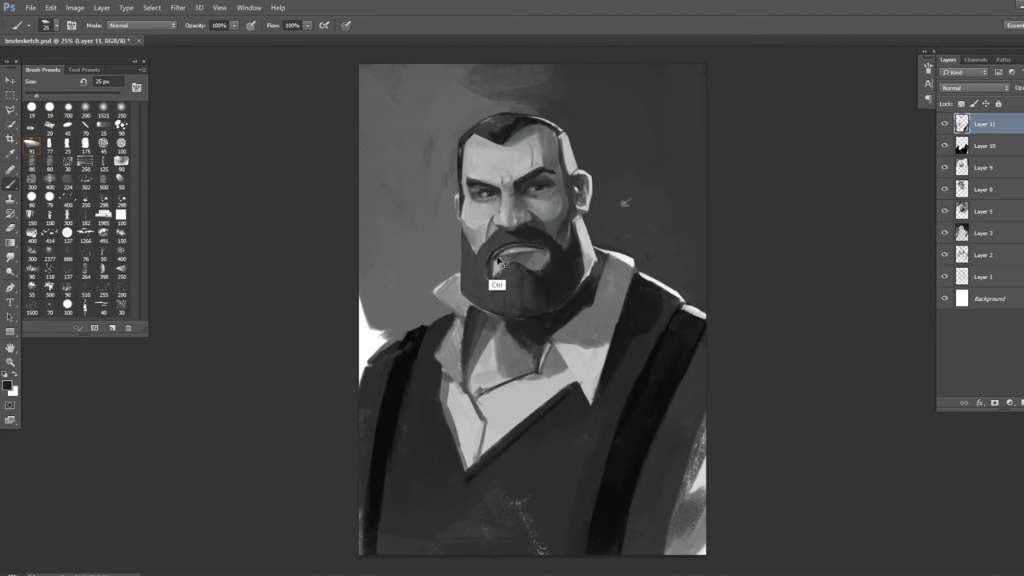
Cover the white patch by the far shoulder with background grey and paint a small button on the shirt placket.
key(ctrl+shift+h)
key(bracketleft)
key(bracketleft)
key(bracketleft)
key(bracketleft)
mouse_move(692, 300)
mouse_down()
mouse_move(696, 372)
mouse_move(699, 348)
mouse_up()
drag(588, 423, 592, 452)
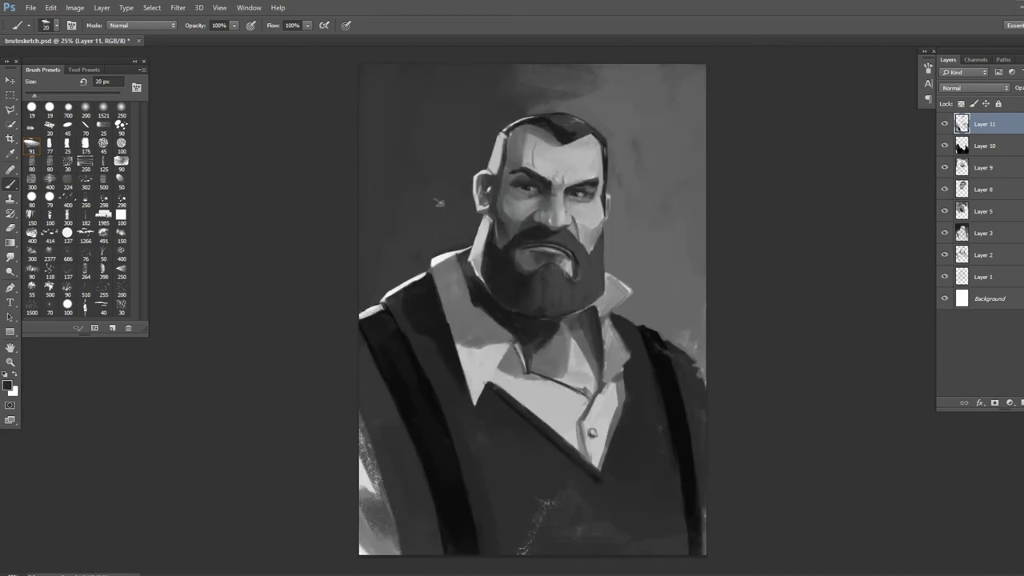
key(ctrl+shift+h)
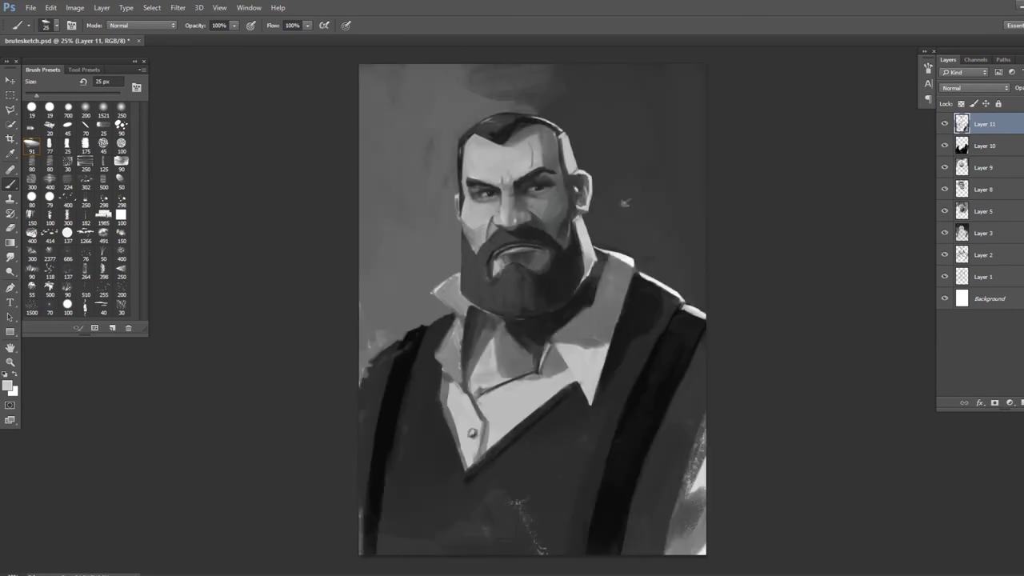
key(bracketright)
mouse_move(552, 232)
mouse_down()
mouse_move(576, 276)
mouse_move(557, 153)
mouse_move(514, 222)
mouse_move(591, 299)
mouse_up()
key(ctrl+z)
Add a new layer and paint bright rim light on the near side of the beard, cheek, forehead and nose.
key(ctrl+shift+alt+n)
key(bracketleft)
key(bracketright)
key(bracketright)
key(bracketright)
key(bracketright)
key(h)
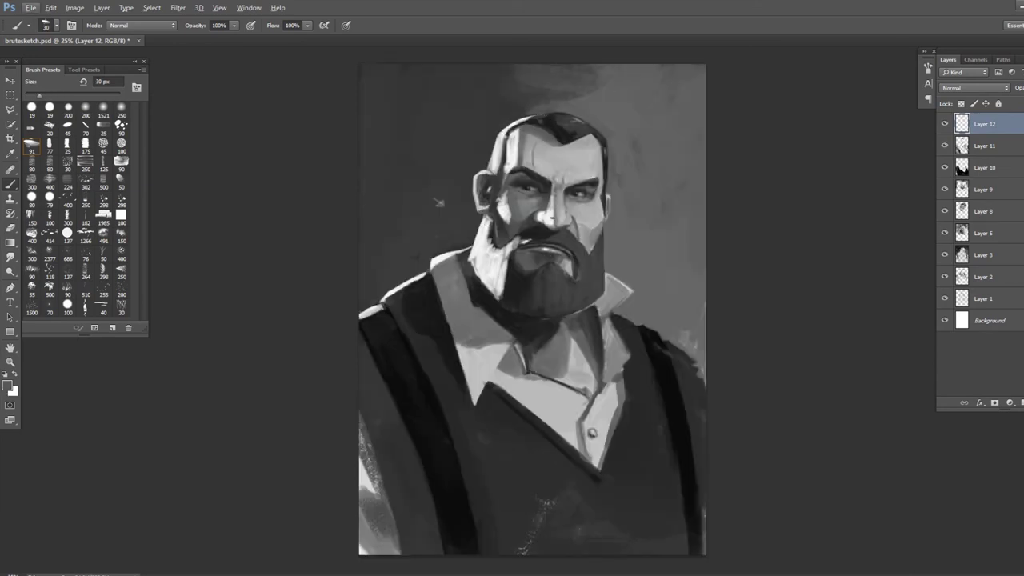
key(h)
Trim the inner edge of the bright beard light with a 60 px eraser in a mirrored view.
key(e)
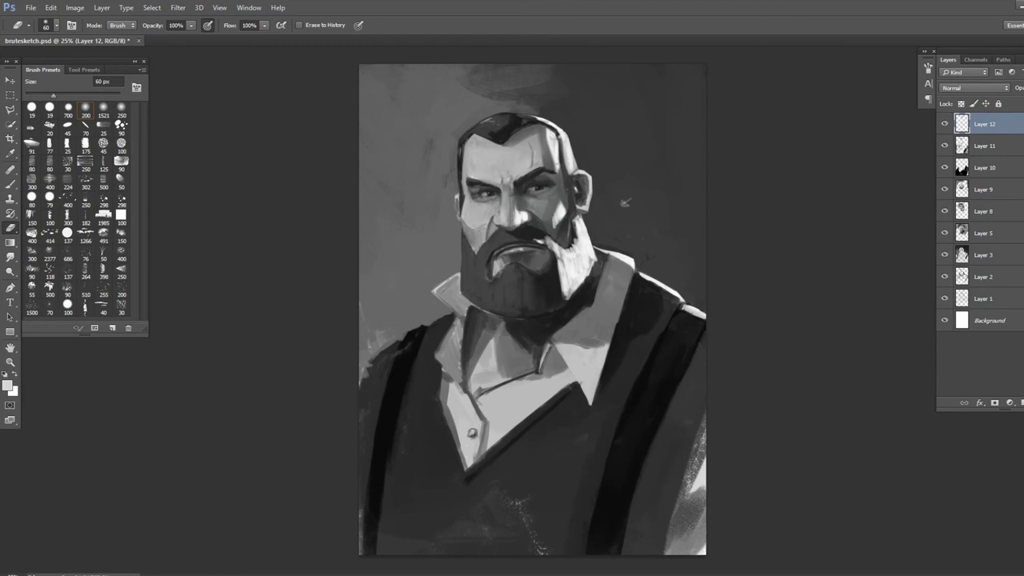
drag(534, 237, 568, 296)
key(h)
key(b)
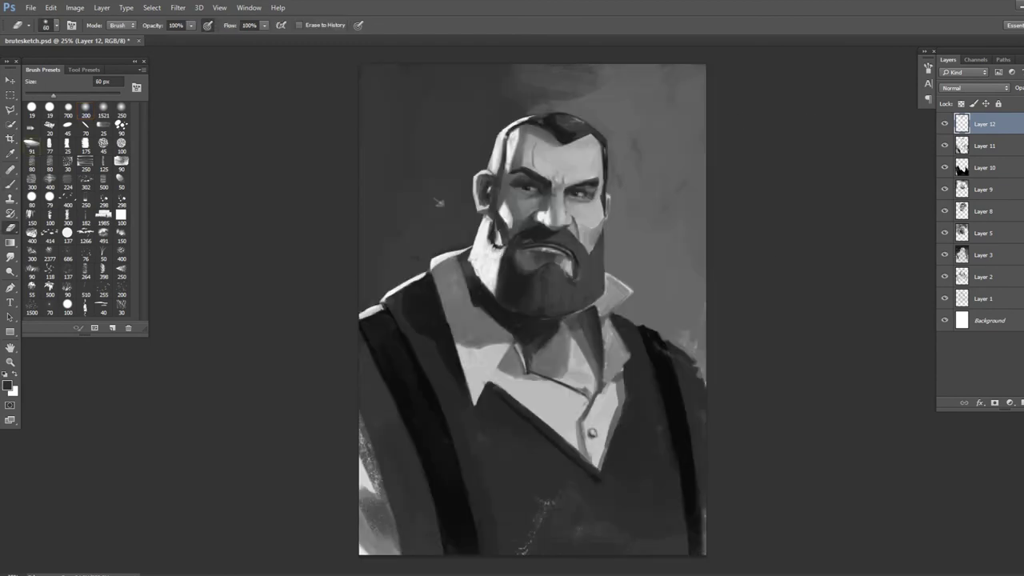
Touch up the beard and mouth with a 20 px brush, and set the Smudge tool to 70 px for blending.
key(bracketleft)
alt+click(607, 96)
key(bracketright)
ctrl+click(551, 232)
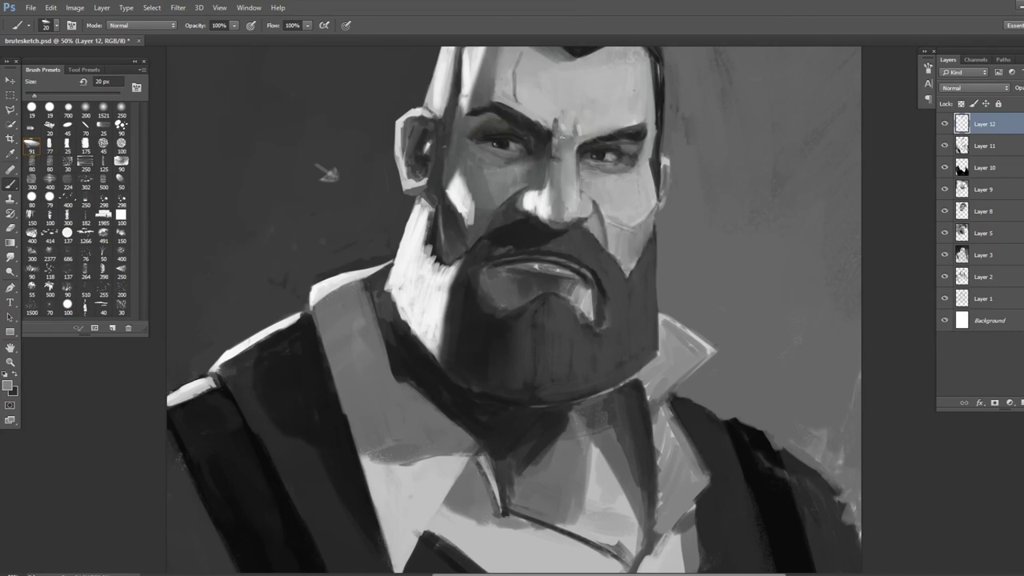
key(x)
key(r)
key(h)
key(ctrl+minus)
key(ctrl+minus)
key(bracketright)
key(bracketright)
key(bracketright)
key(bracketright)
key(bracketright)
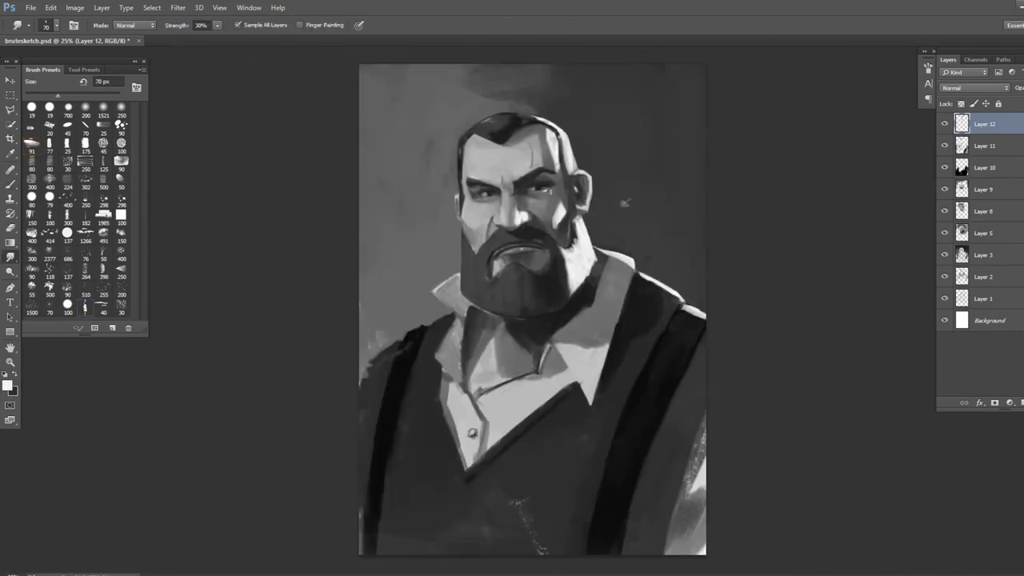
Sample greys from the face with the Brush and blend the lit near side of the forehead.
key(b)
alt+click(625, 202)
alt+click(544, 160)
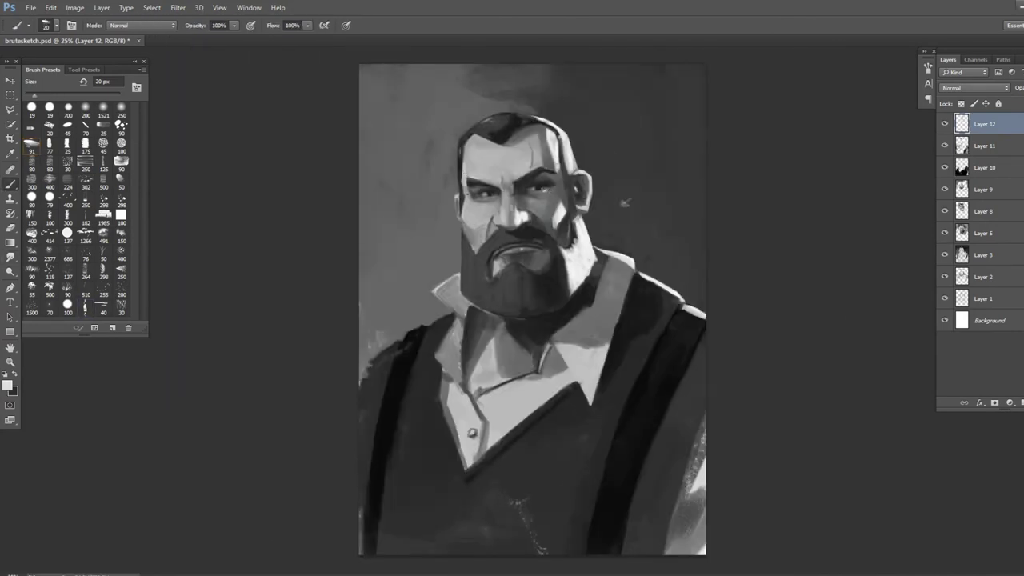
key(bracketleft)
key(bracketleft)
key(bracketleft)
key(h)
alt+click(544, 162)
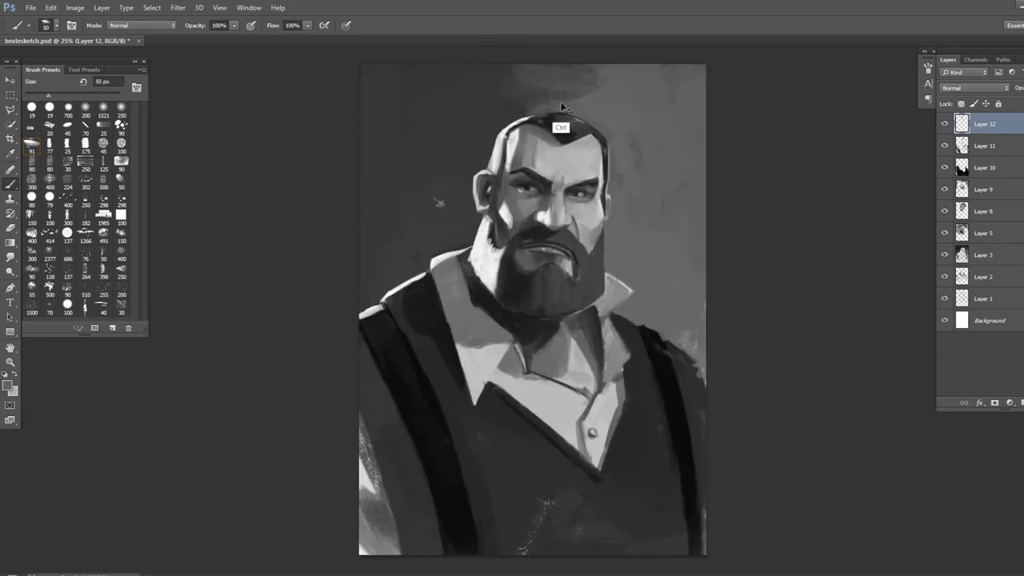
Stamp the visible artwork into a masked layer that darkens the lower vest, and add a new layer above it.
key(ctrl+shift+alt+n)
key(r)
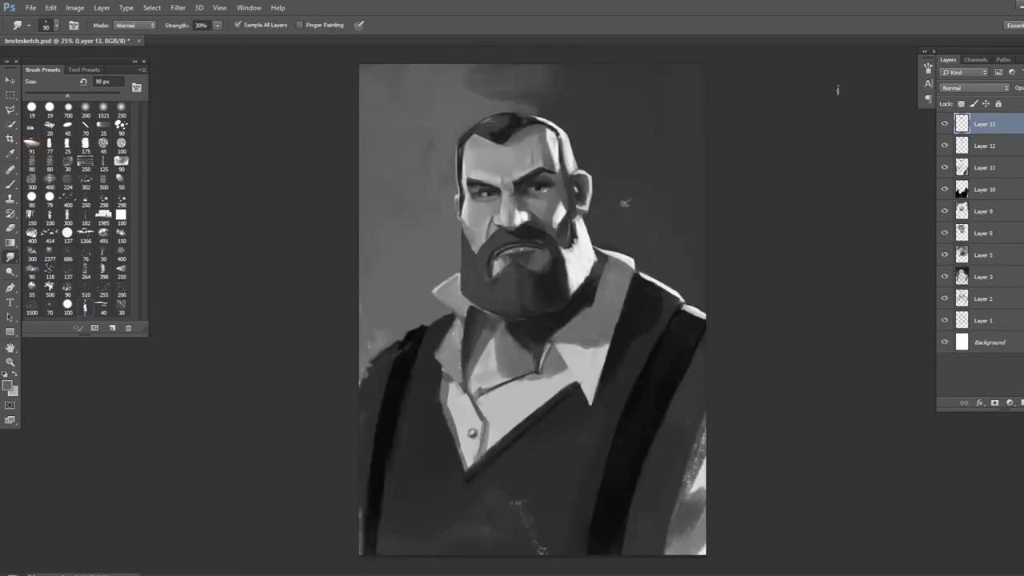
key(ctrl+shift+alt+e)
key(b)
key(ctrl+shift+alt+n)
key(x)
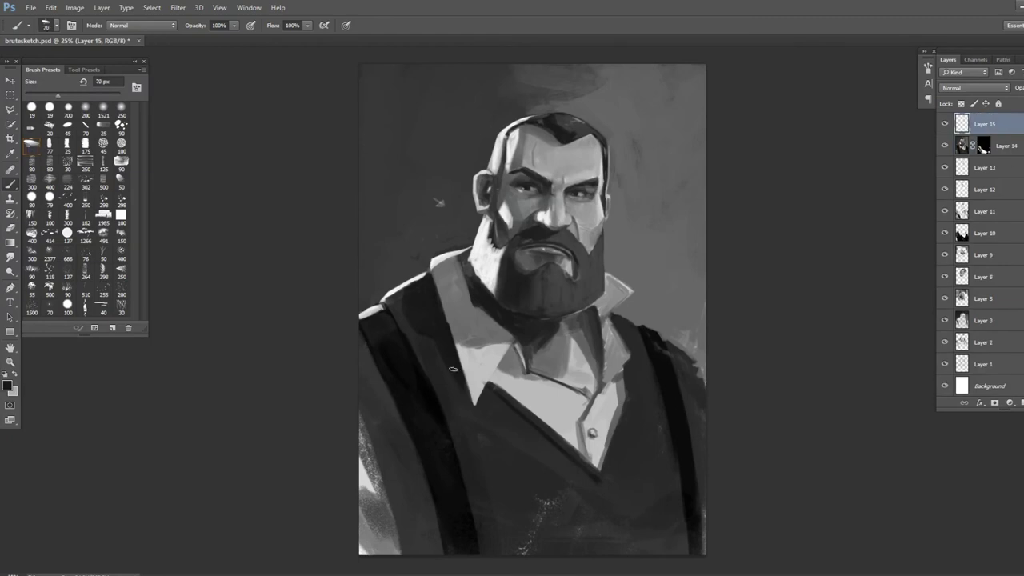
Sharpen the vest's V-neckline against the white shirt in dark grey with a brush of about 45 px.
key(bracketleft)
key(bracketleft)
key(bracketleft)
key(bracketleft)
key(bracketleft)
key(bracketright)
key(bracketright)
key(bracketright)
key(bracketright)
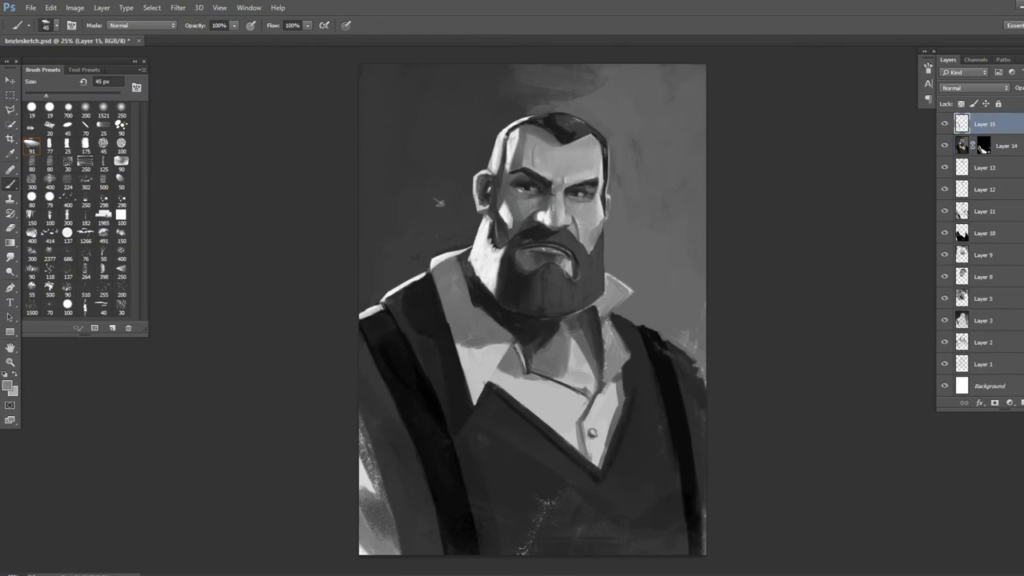
Define the vest's near lapel seam below the collar point with a 35 px brush, checking in a mirrored view.
scroll(610, 189, up, 1)
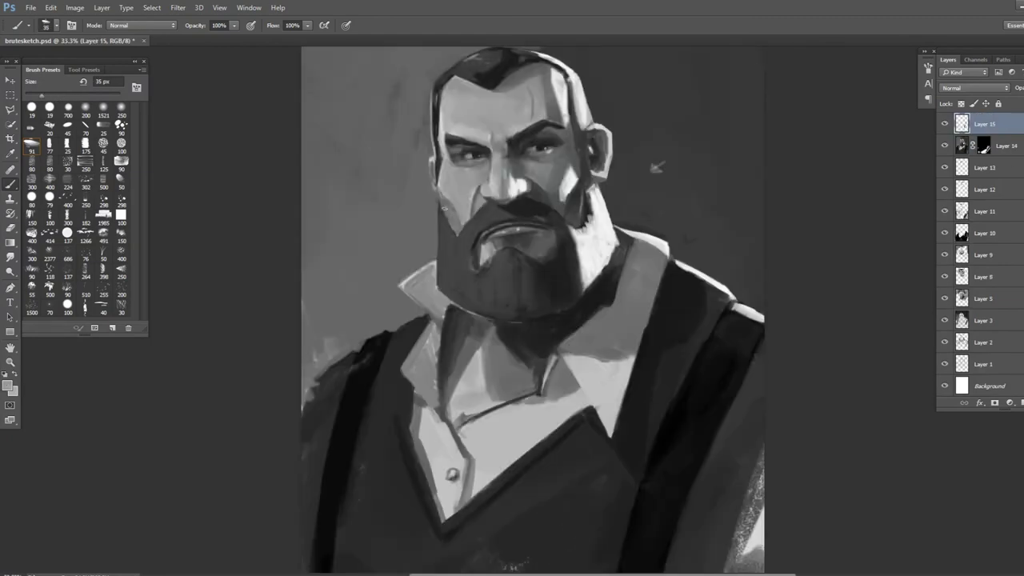
key(bracketleft)
key(bracketleft)
key(bracketleft)
key(bracketleft)
key(bracketleft)
key(bracketleft)
key(h)
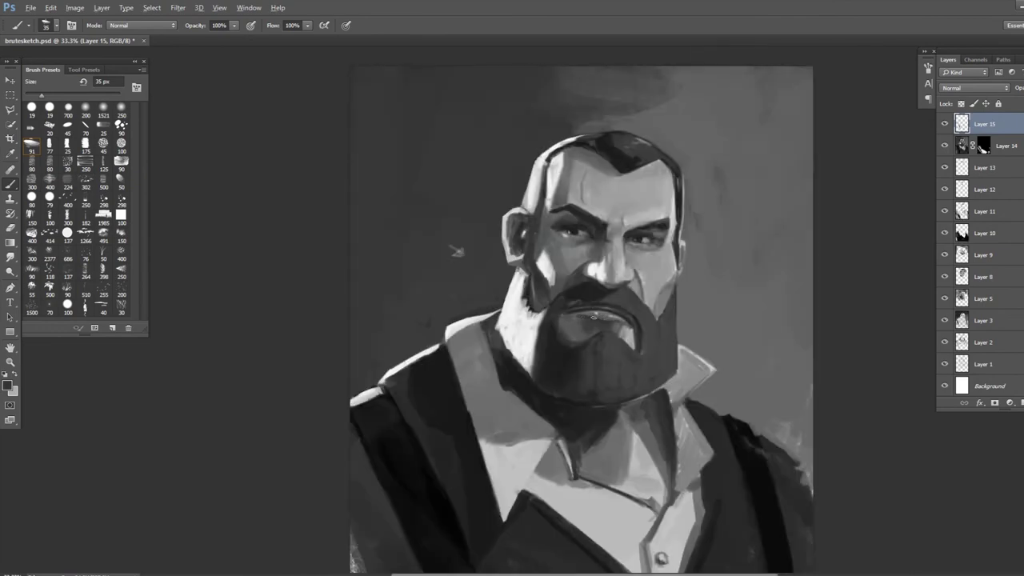
Sample greys around the eyes and repaint the far eye and brow narrower with a 25 px brush.
key(bracketleft)
key(bracketleft)
key(bracketleft)
alt+click(576, 260)
alt+click(669, 271)
alt+click(654, 214)
drag(632, 230, 640, 264)
key(h)
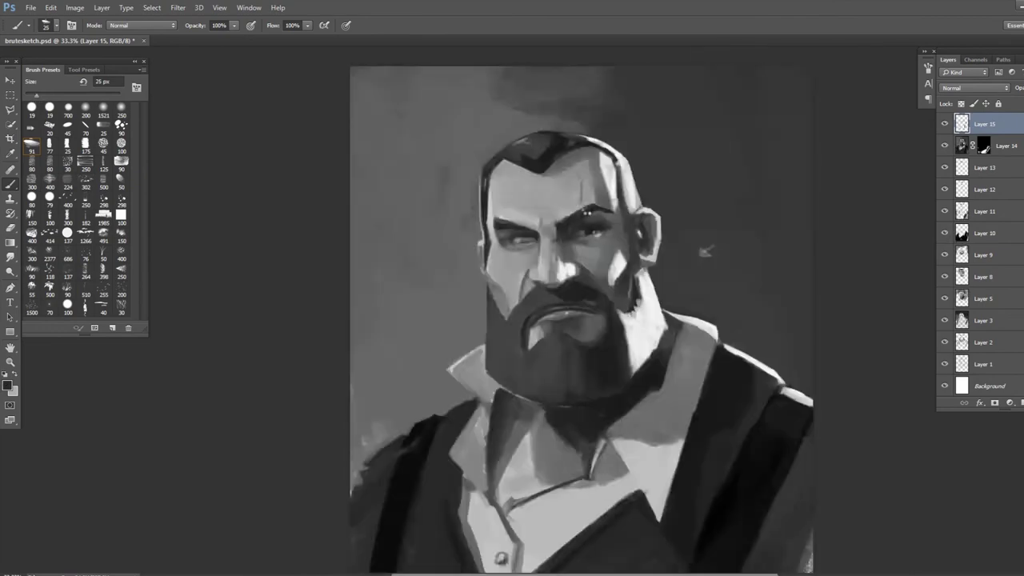
Smooth the middle of the beard below the mouth with dark grey strokes, checking in a mirrored view.
key(h)
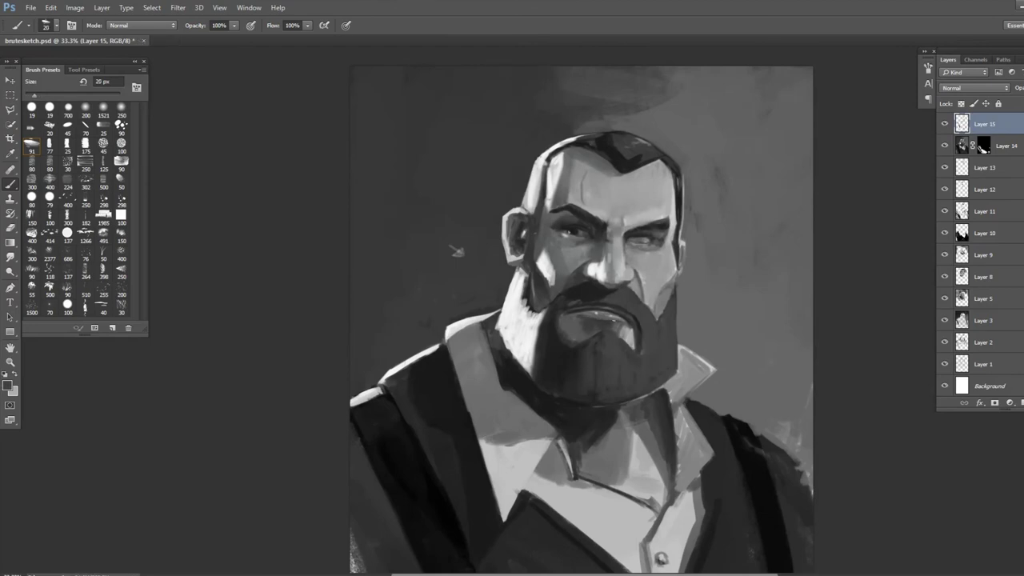
drag(587, 332, 600, 398)
key(h)
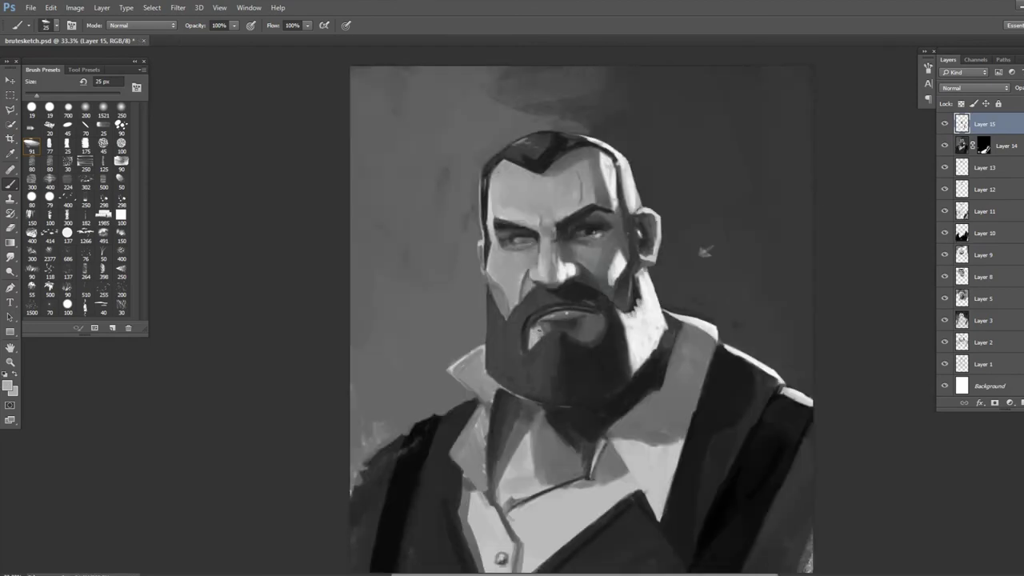